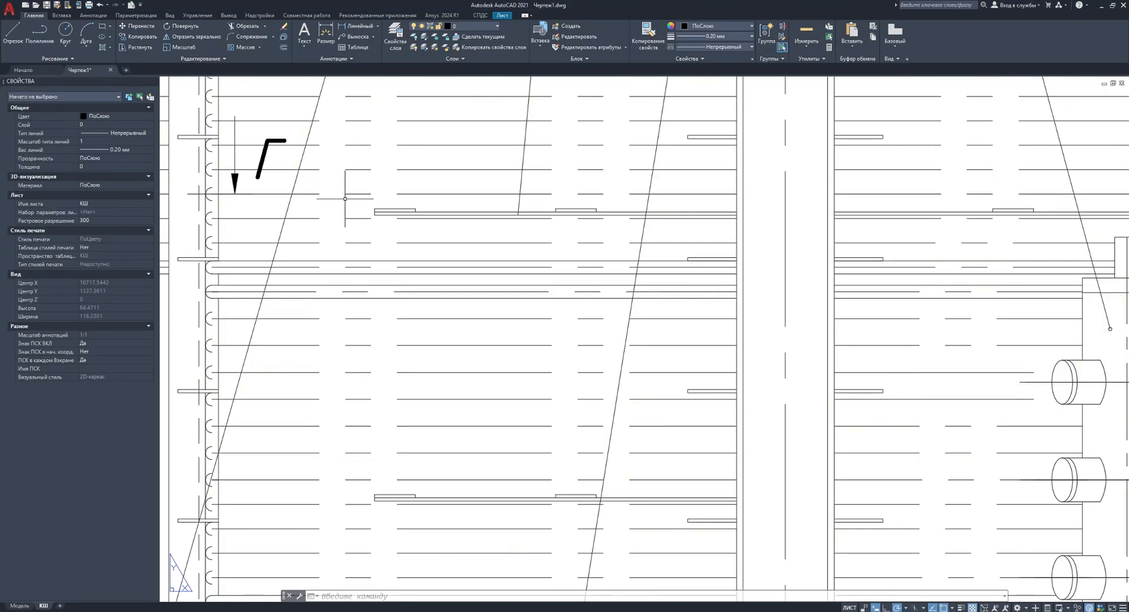
# - Examine the panel assembly drawing, covering the stiffened front view, side views, sections and overall sheet layout
pyautogui.click(365, 198)
pyautogui.scroll(-6, 365, 198)
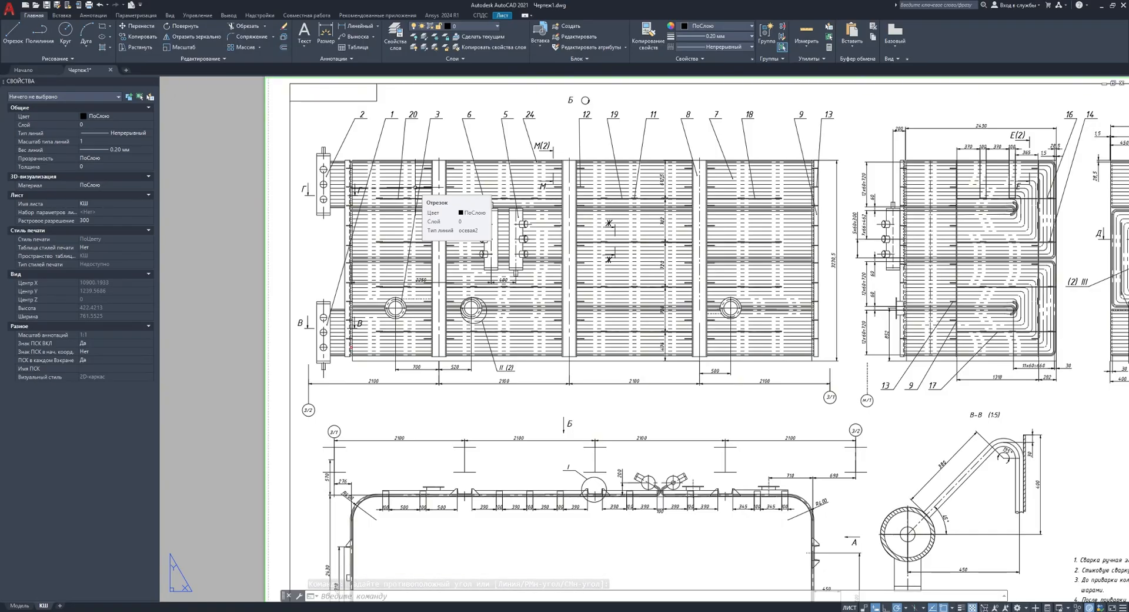
pyautogui.scroll(5, 547, 195)
pyautogui.scroll(-7, 547, 195)
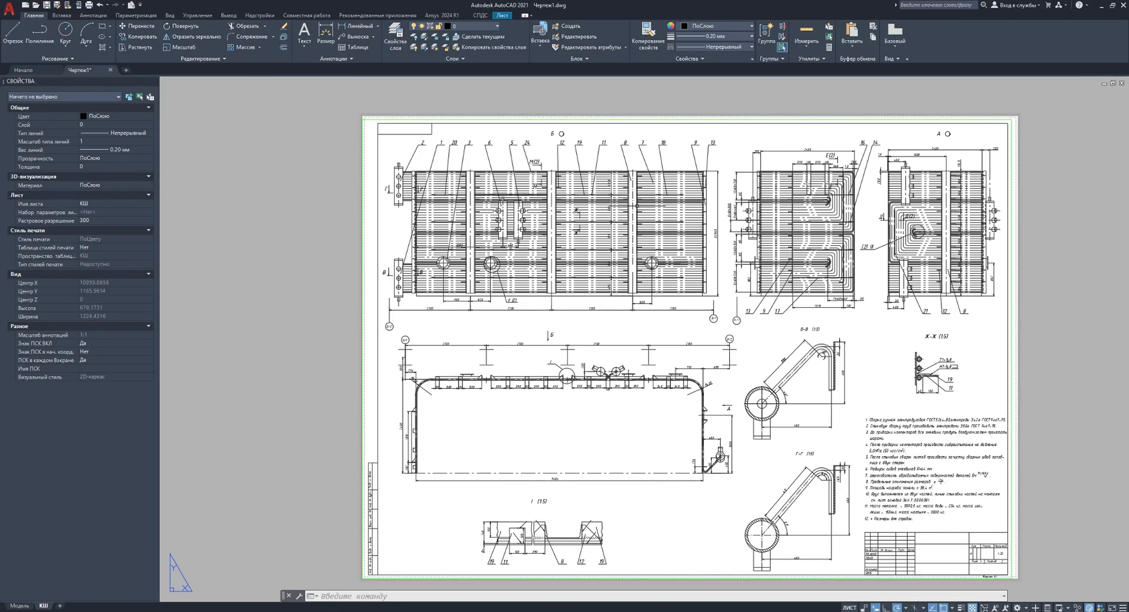
pyautogui.scroll(5, 712, 212)
pyautogui.scroll(-3, 655, 184)
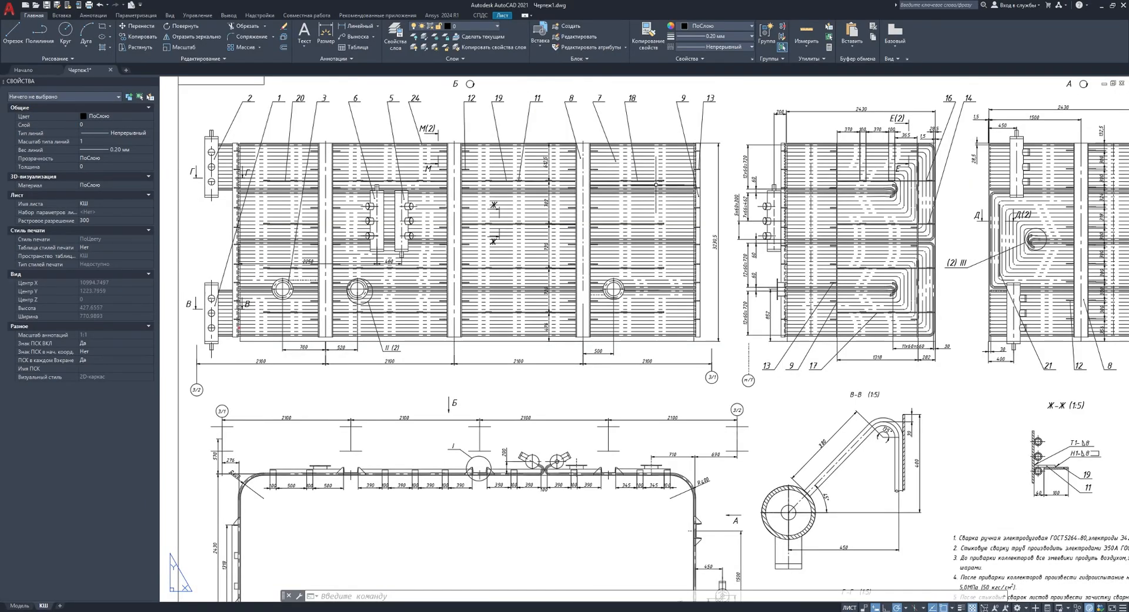
pyautogui.scroll(-4, 655, 184)
pyautogui.scroll(2, 729, 207)
pyautogui.scroll(-3, 628, 253)
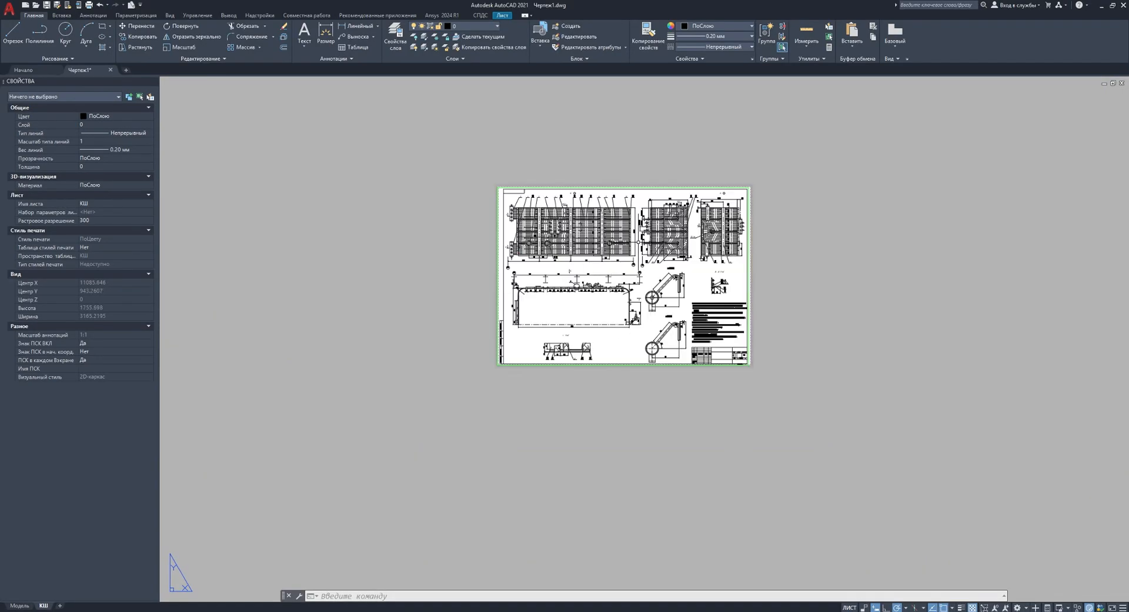
pyautogui.scroll(3, 669, 237)
pyautogui.scroll(-2, 640, 228)
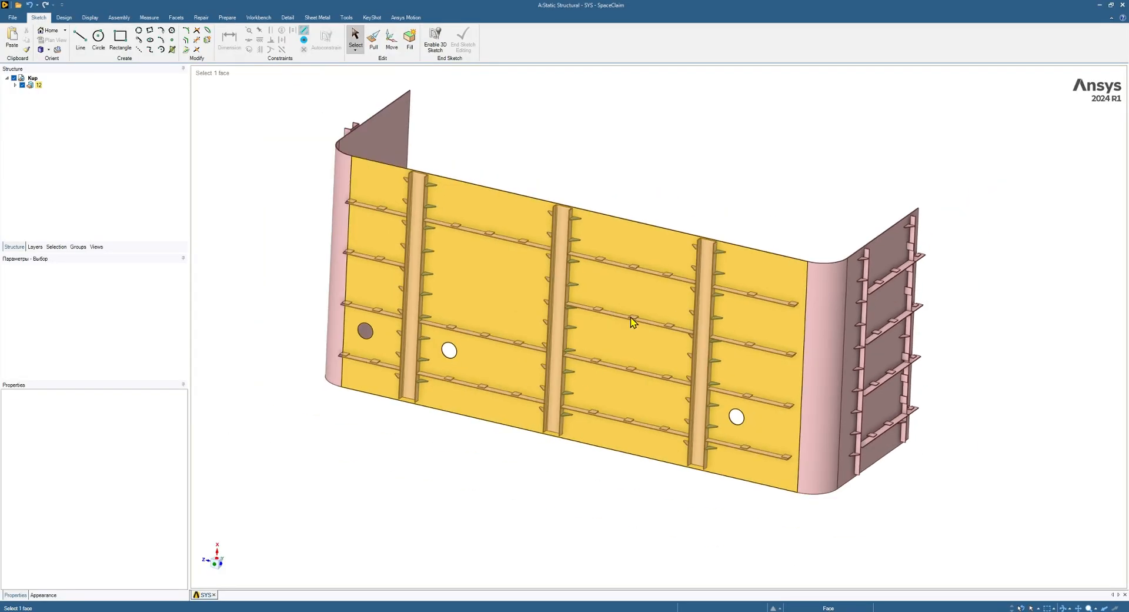
# - Examine the 3D panel model in SpaceClaim from several sides, including its vertical channels, horizontal ribs and small gussets
pyautogui.moveTo(709, 366); pyautogui.dragTo(620, 318, button='middle')
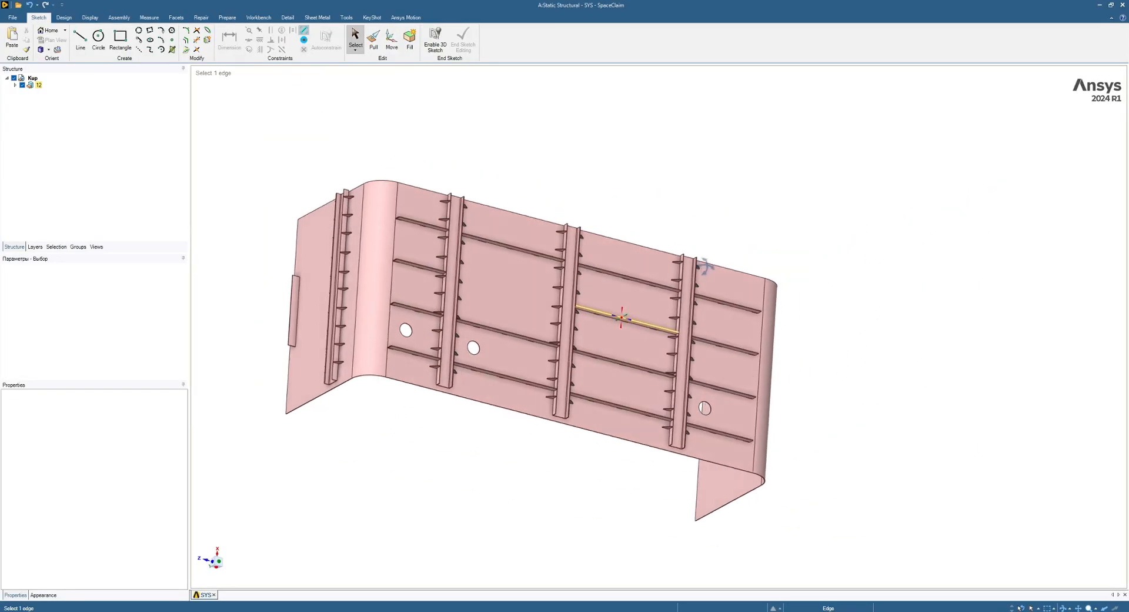
pyautogui.click(429, 379)
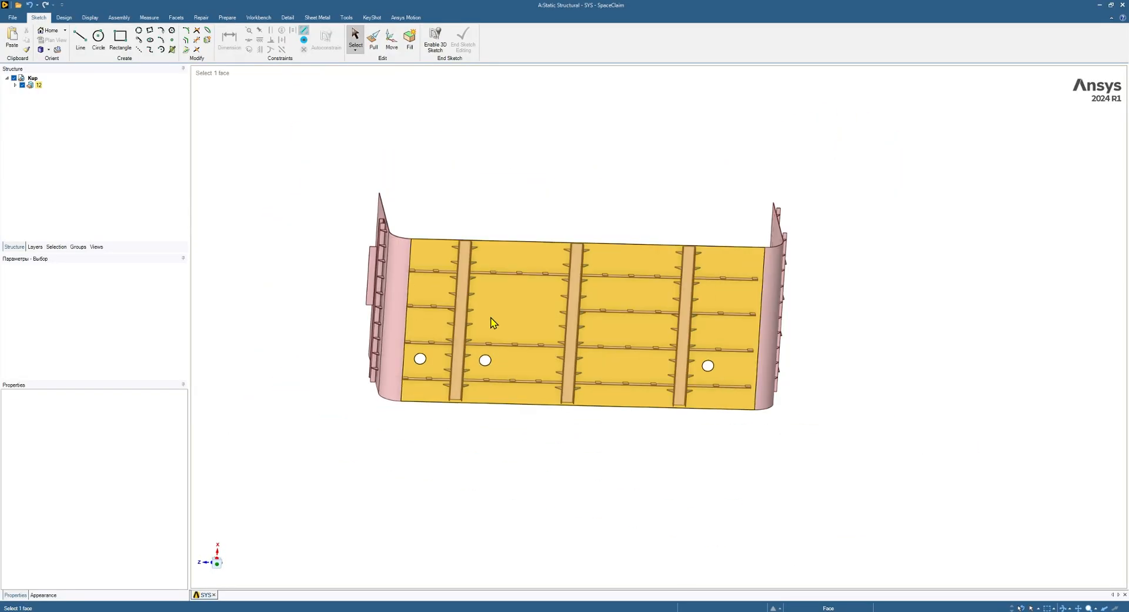
pyautogui.scroll(3, 531, 202)
pyautogui.scroll(3, 531, 202)
pyautogui.moveTo(499, 232); pyautogui.dragTo(540, 308, button='middle')
pyautogui.scroll(3, 482, 221)
pyautogui.scroll(-5, 539, 309)
pyautogui.scroll(5, 794, 287)
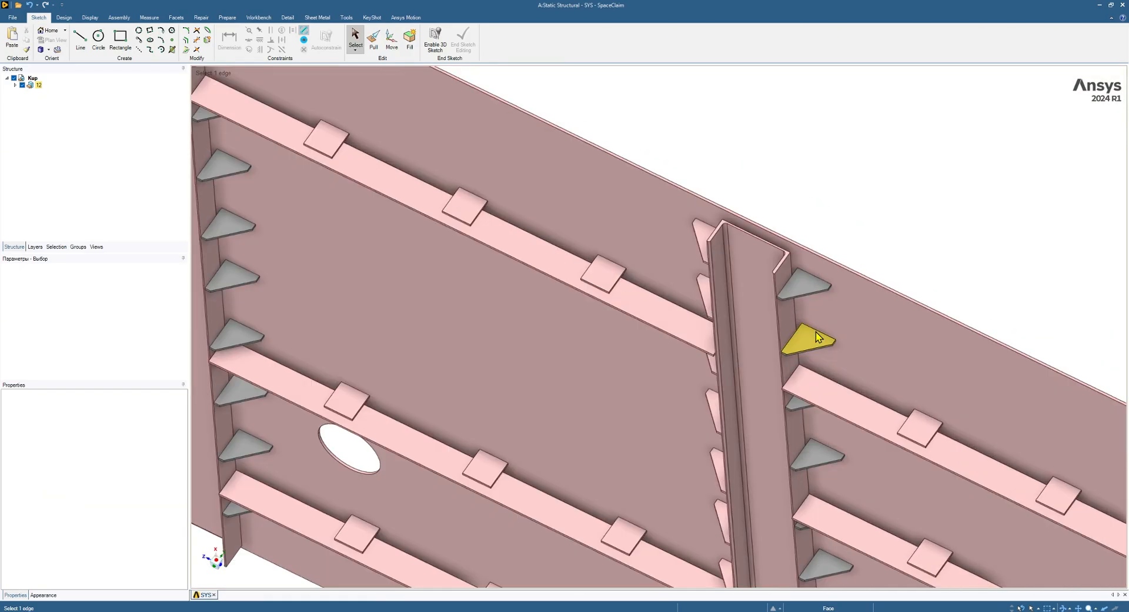
pyautogui.moveTo(792, 281); pyautogui.dragTo(761, 234, button='middle')
pyautogui.scroll(-4, 761, 234)
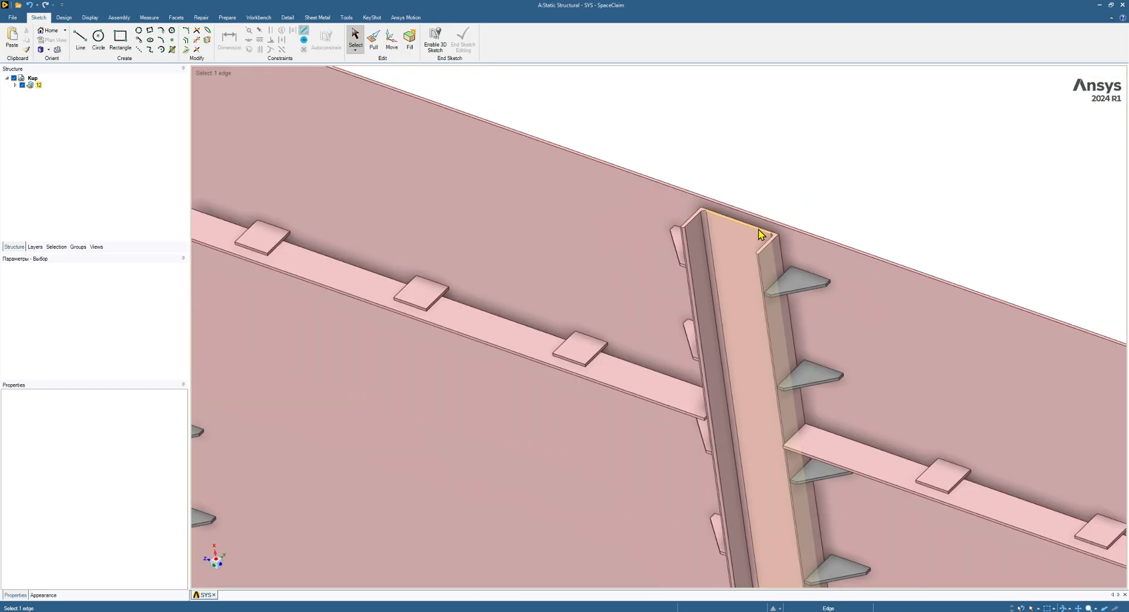
pyautogui.scroll(6, 651, 271)
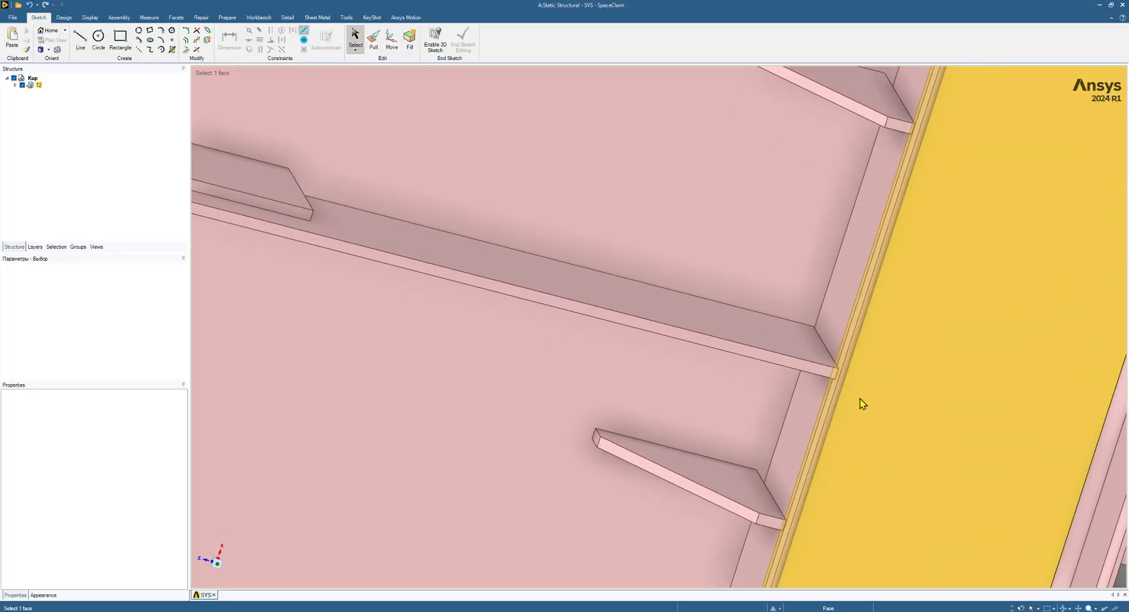
pyautogui.moveTo(860, 401)
pyautogui.mouseDown(button='middle')
pyautogui.moveTo(816, 409)
pyautogui.moveTo(782, 347)
pyautogui.mouseUp(button='middle')
pyautogui.scroll(-12, 782, 347)
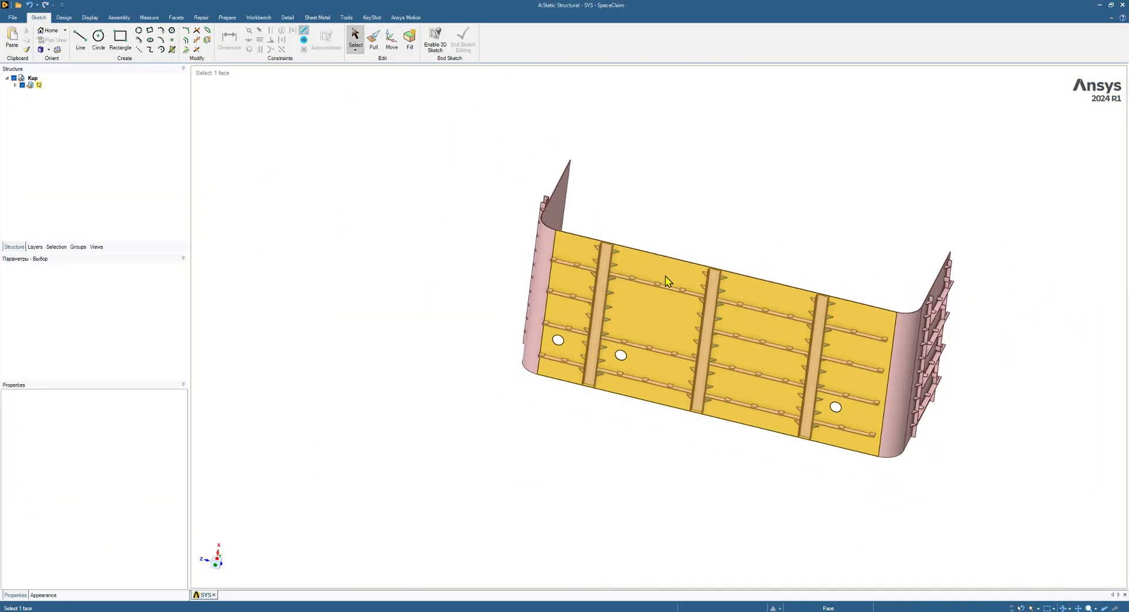
pyautogui.scroll(3, 958, 361)
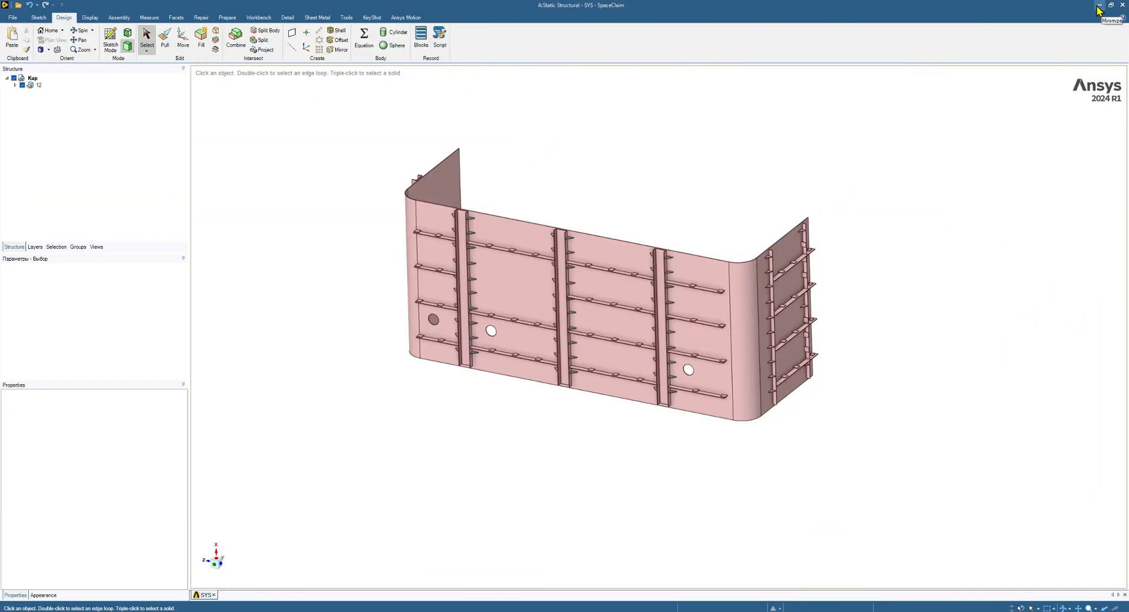
# - Switch to Workbench and add a Modal system linked to the Solution of the Static Structural system
pyautogui.click(1099, 10)
pyautogui.hotkey('alt', 'Tab')
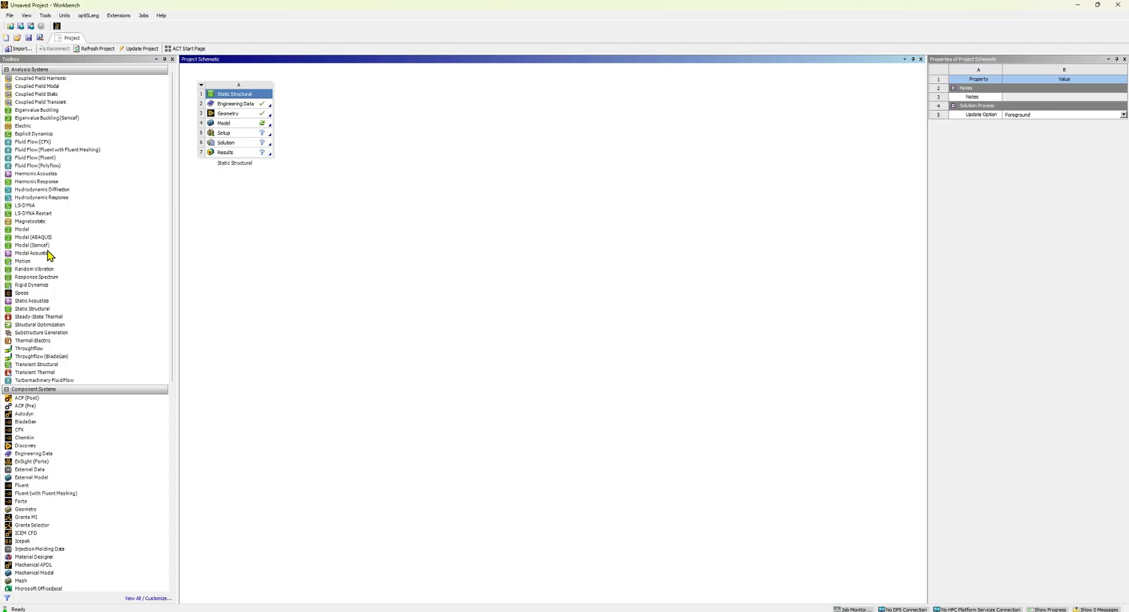
pyautogui.moveTo(34, 240); pyautogui.dragTo(246, 143)
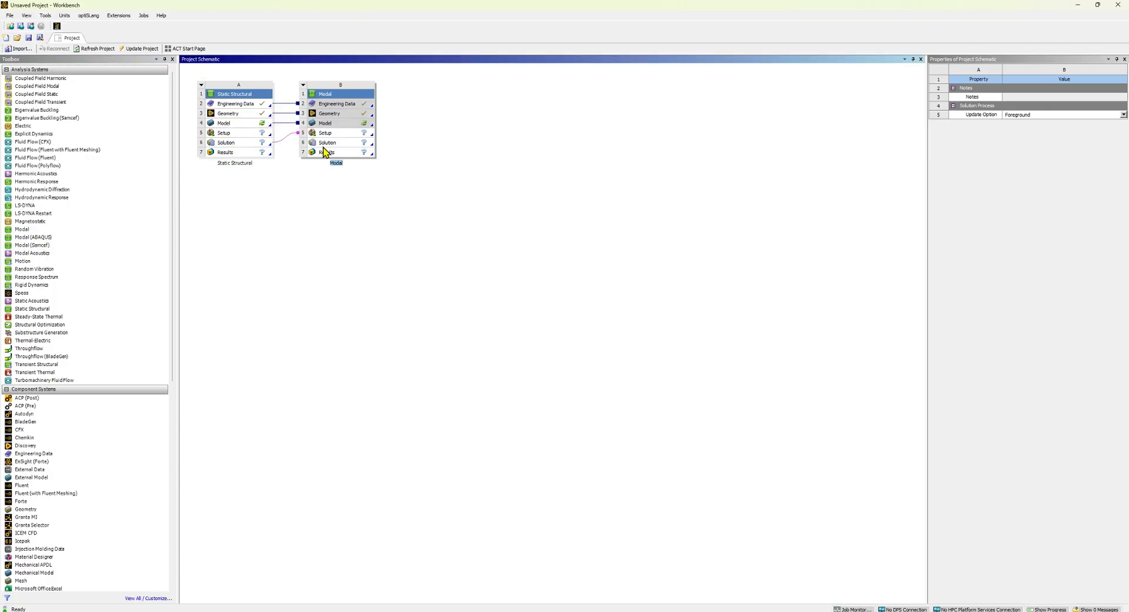
# - Open the Static Structural system's Model in Mechanical for editing and dismiss the script error
pyautogui.rightClick(227, 127)
pyautogui.click(259, 132)
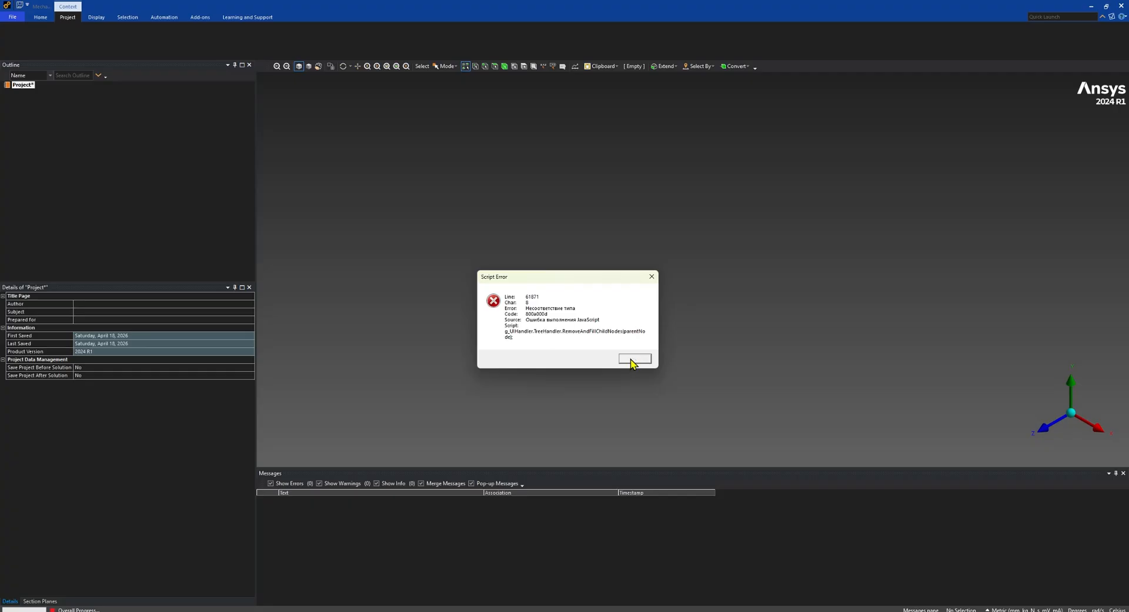
pyautogui.click(632, 360)
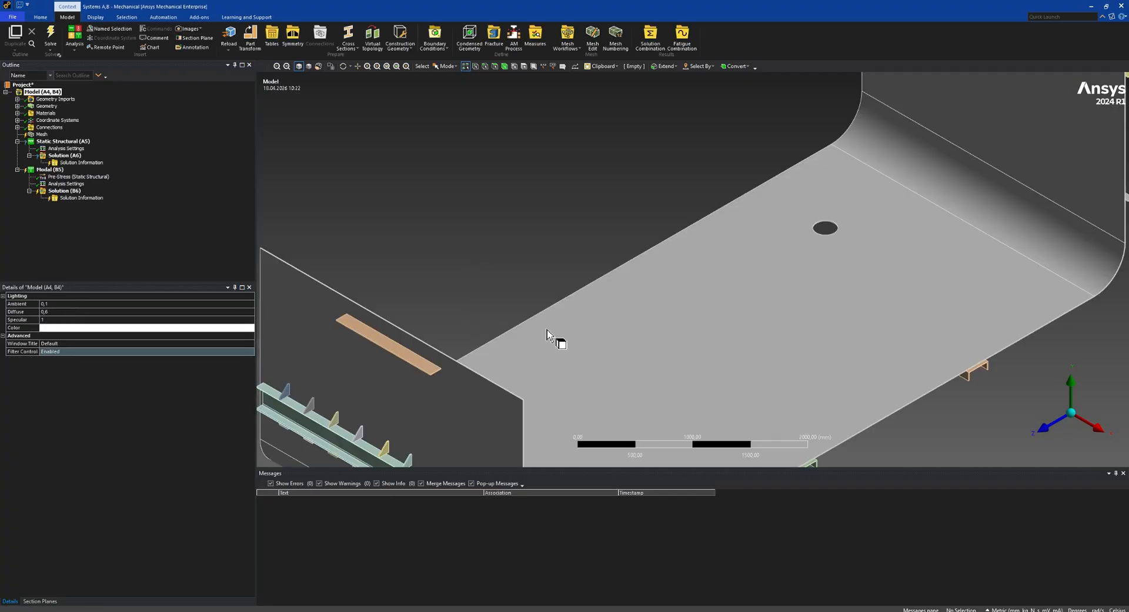
# - Insert a Sizing control under Mesh
pyautogui.scroll(2, 570, 240)
pyautogui.scroll(-3, 570, 241)
pyautogui.moveTo(594, 259); pyautogui.dragTo(365, 282, button='middle')
pyautogui.rightClick(41, 135)
pyautogui.moveTo(123, 145)
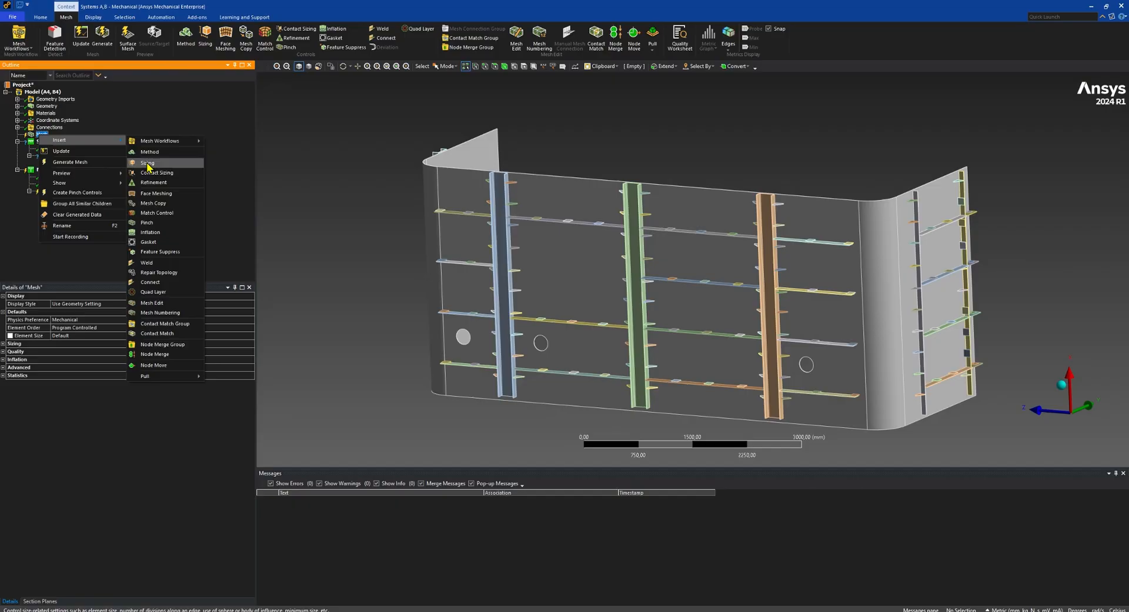
pyautogui.click(147, 164)
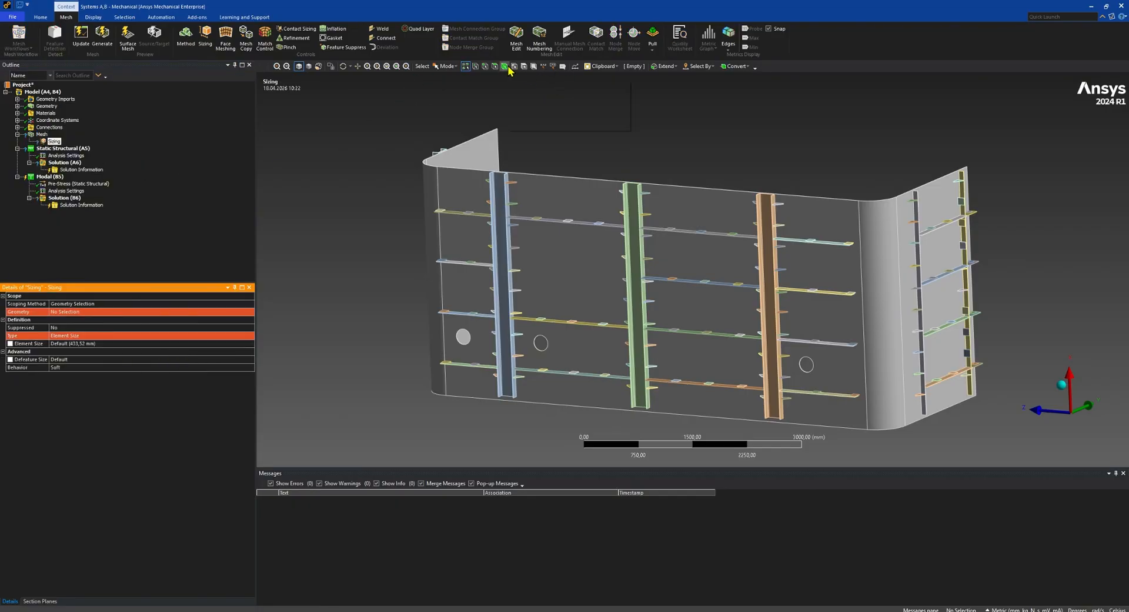
# - Scope the sizing control to all bodies of the panel using box selection and set the element size to 50 mm
pyautogui.scroll(1, 511, 141)
pyautogui.scroll(-4, 511, 143)
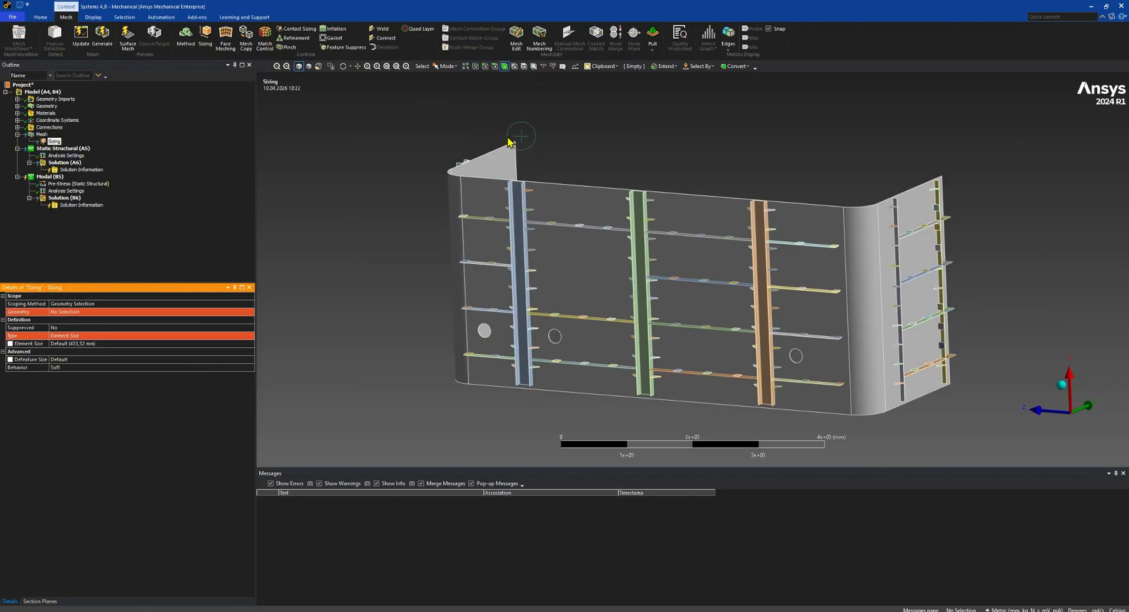
pyautogui.click(441, 139)
pyautogui.hotkey('ctrl', 'a')
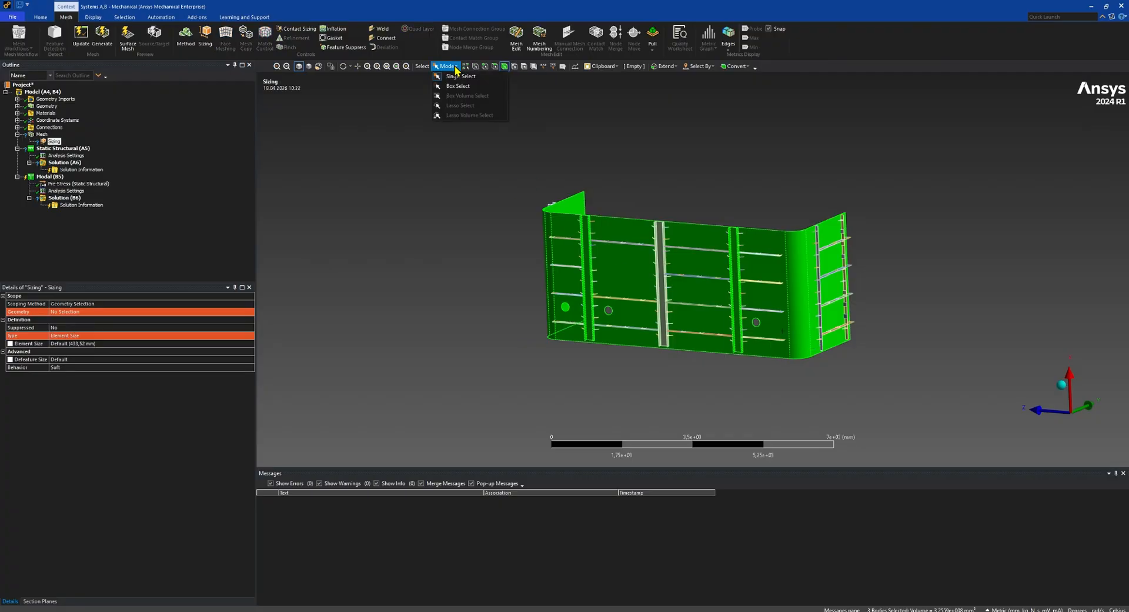
pyautogui.click(459, 86)
pyautogui.moveTo(487, 149); pyautogui.dragTo(913, 399)
pyautogui.click(66, 313)
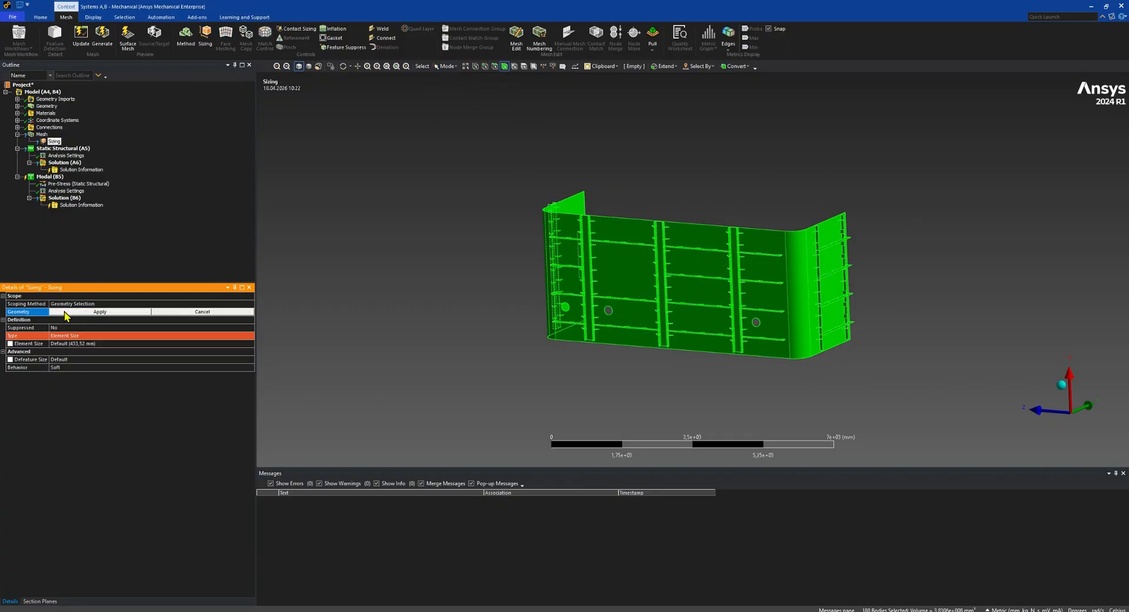
pyautogui.click(83, 313)
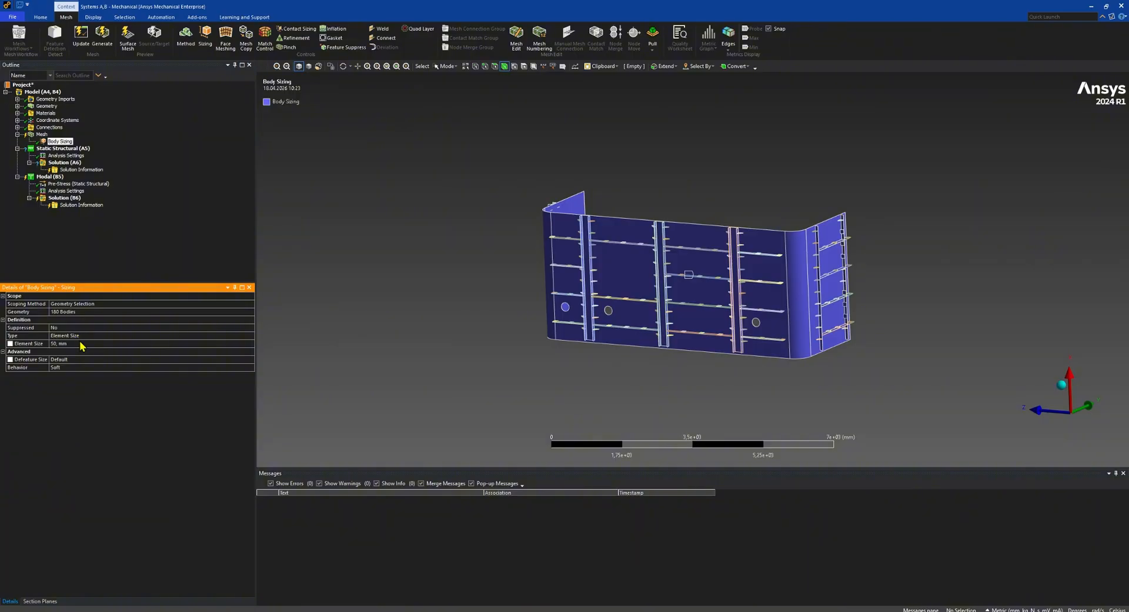
# - Restore single selection mode and generate the mesh for the whole model
pyautogui.click(452, 68)
pyautogui.click(443, 78)
pyautogui.click(42, 134)
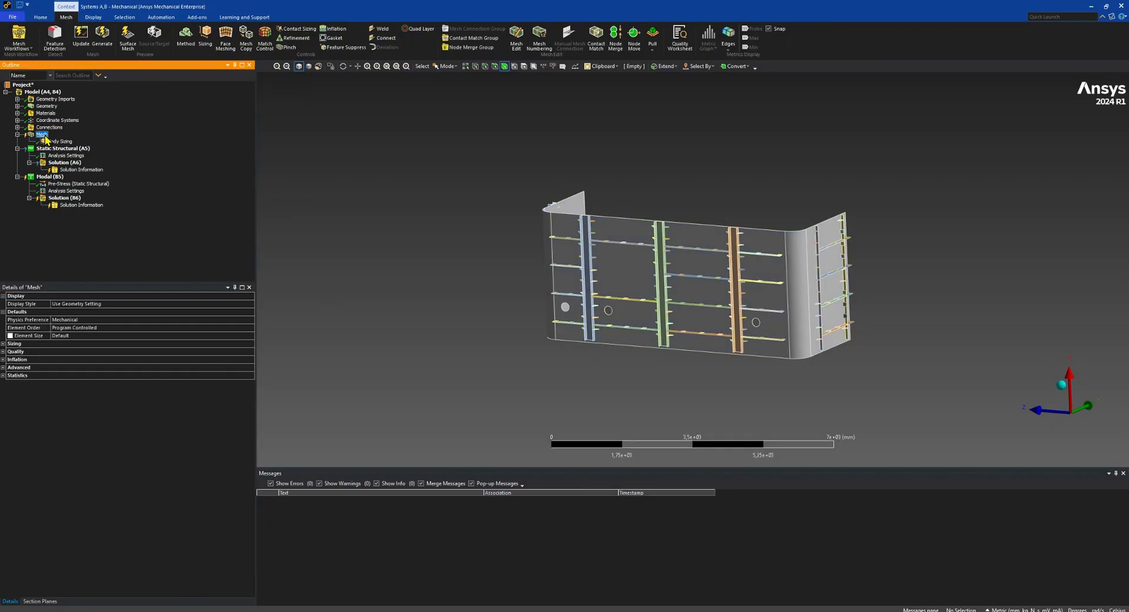
pyautogui.rightClick(46, 137)
pyautogui.click(80, 168)
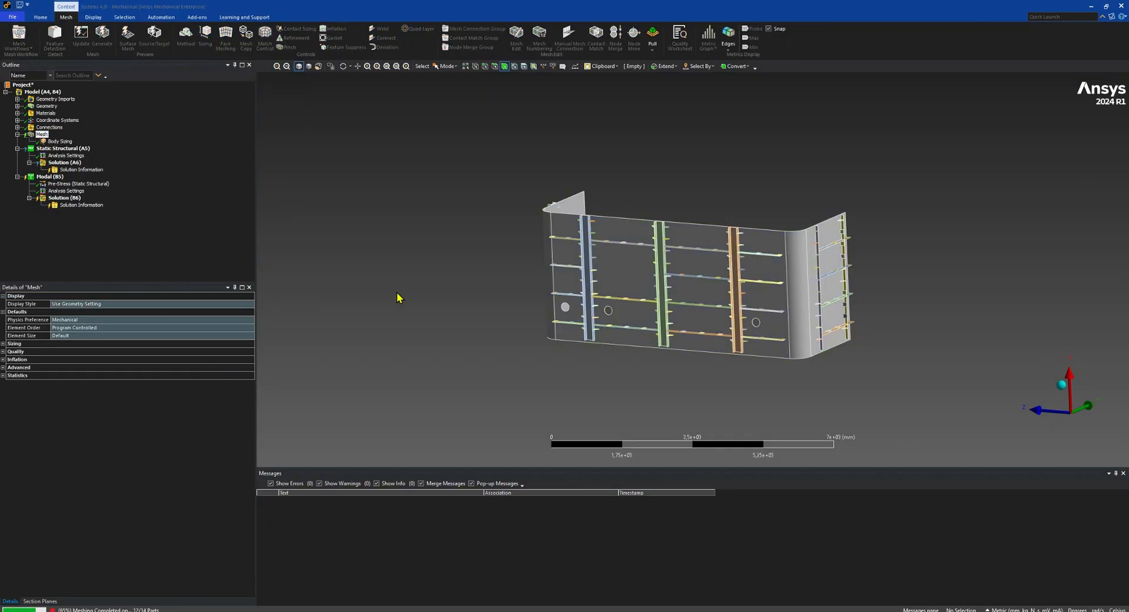
# - Examine the generated mesh up close on the ribs, gussets, vertical channels, panel sheet and curved corner
pyautogui.scroll(5, 567, 257)
pyautogui.keyDown('ctrl'); pyautogui.moveTo(548, 254); pyautogui.dragTo(777, 267, button='middle'); pyautogui.keyUp('ctrl')
pyautogui.scroll(4, 612, 234)
pyautogui.moveTo(638, 219); pyautogui.dragTo(652, 259, button='middle')
pyautogui.scroll(3, 707, 224)
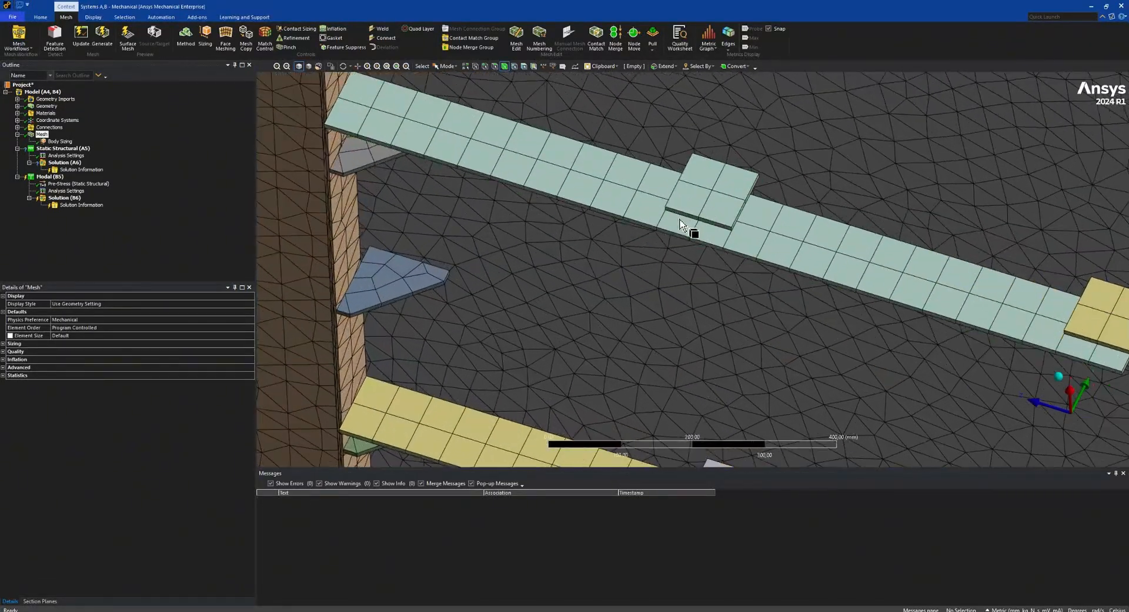
pyautogui.keyDown('ctrl'); pyautogui.moveTo(681, 220); pyautogui.dragTo(492, 280, button='middle'); pyautogui.keyUp('ctrl')
pyautogui.scroll(2, 704, 275)
pyautogui.scroll(-3, 654, 243)
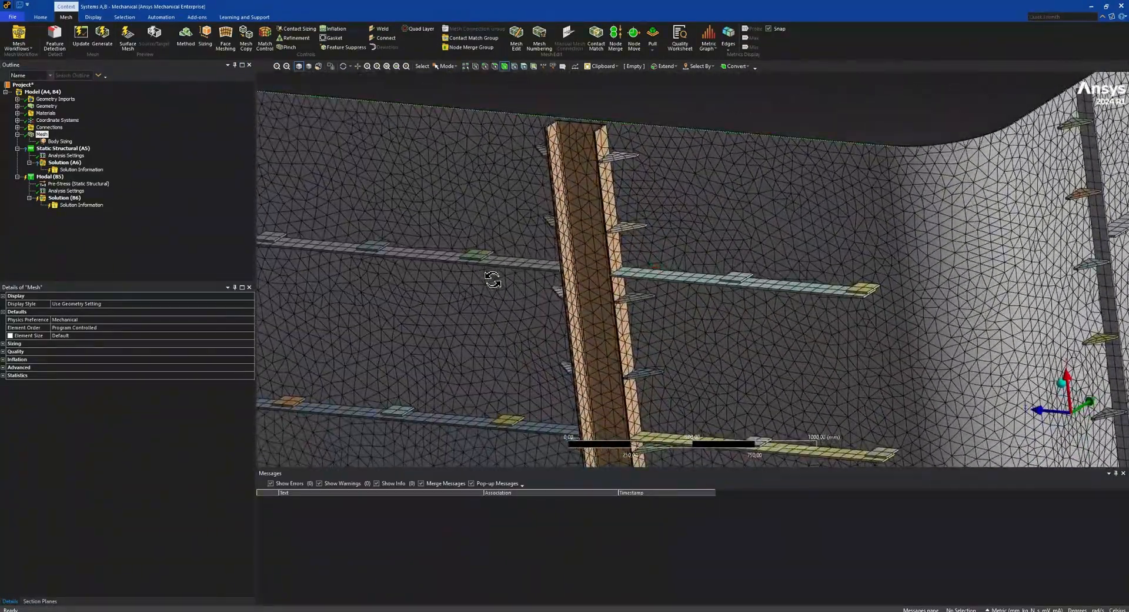
pyautogui.scroll(-4, 655, 246)
pyautogui.keyDown('ctrl'); pyautogui.moveTo(844, 255); pyautogui.dragTo(912, 284, button='middle'); pyautogui.keyUp('ctrl')
pyautogui.scroll(7, 650, 295)
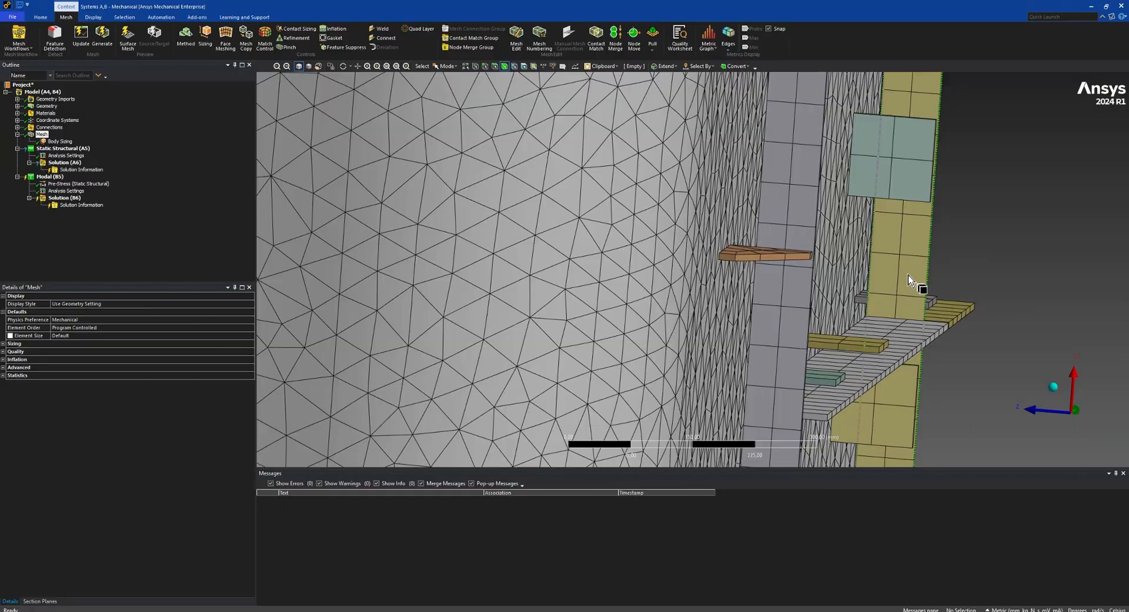
pyautogui.scroll(-2, 909, 281)
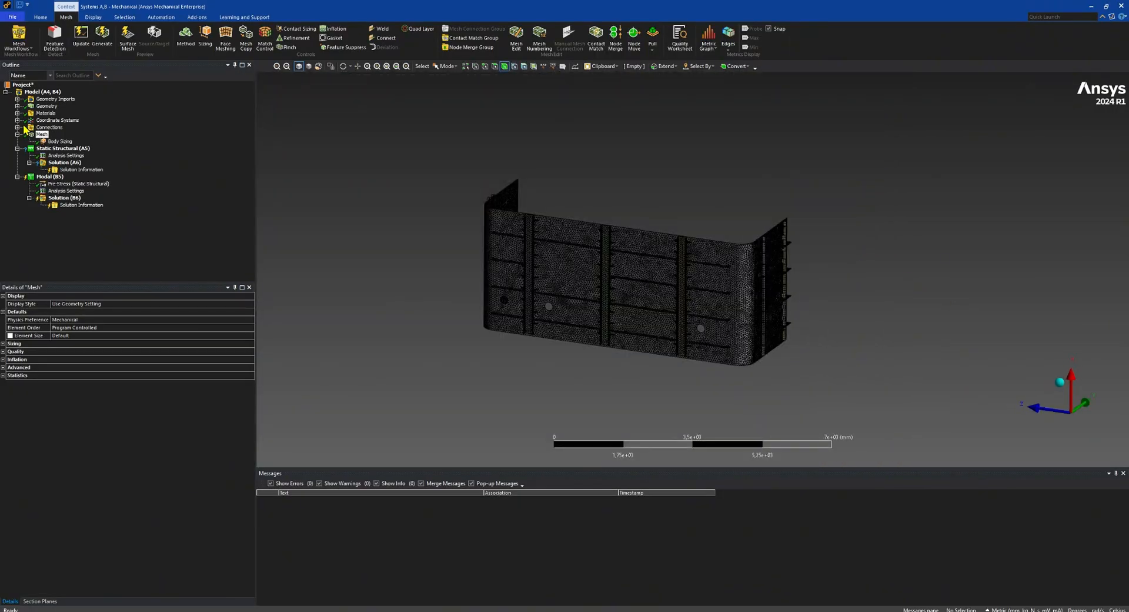
# - Review the list of contact regions under Connections, inspecting the contact and target faces of Contact Region 336
pyautogui.click(17, 127)
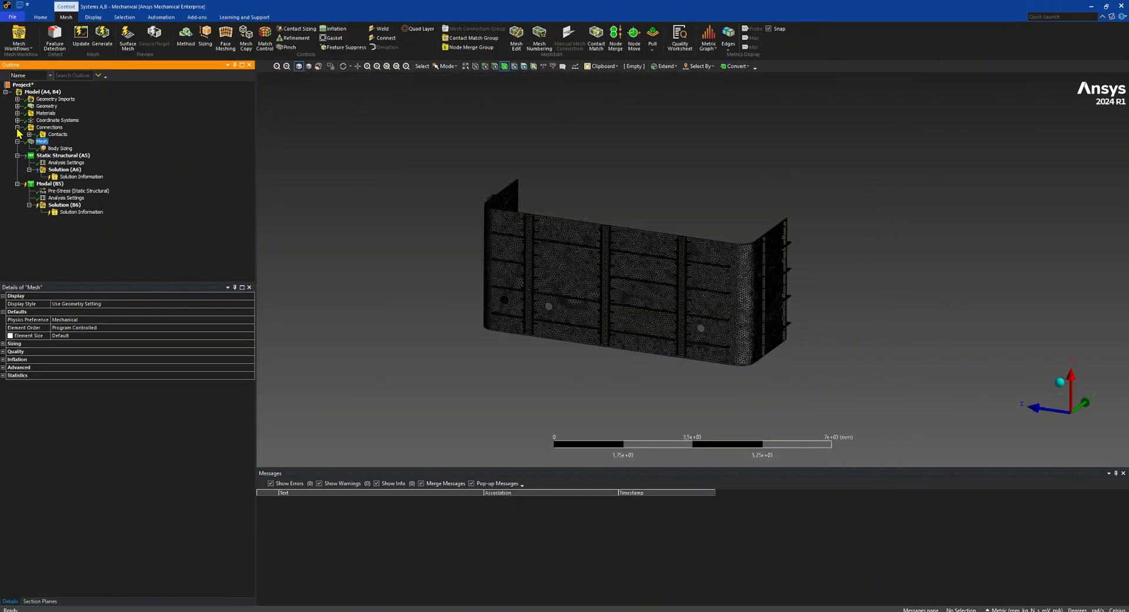
pyautogui.click(29, 135)
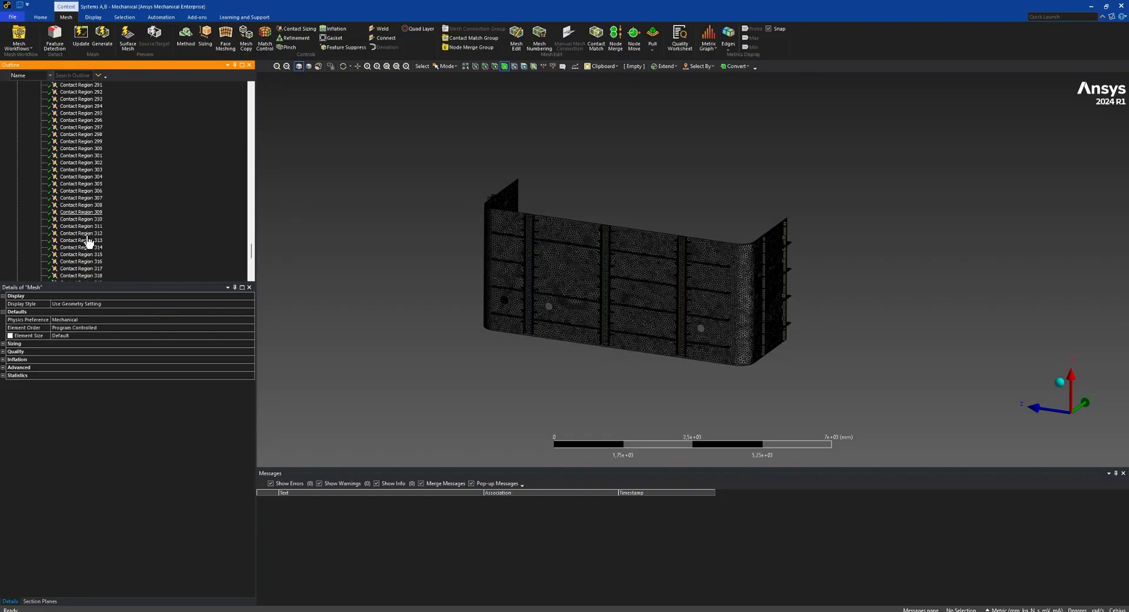
pyautogui.scroll(-10, 89, 241)
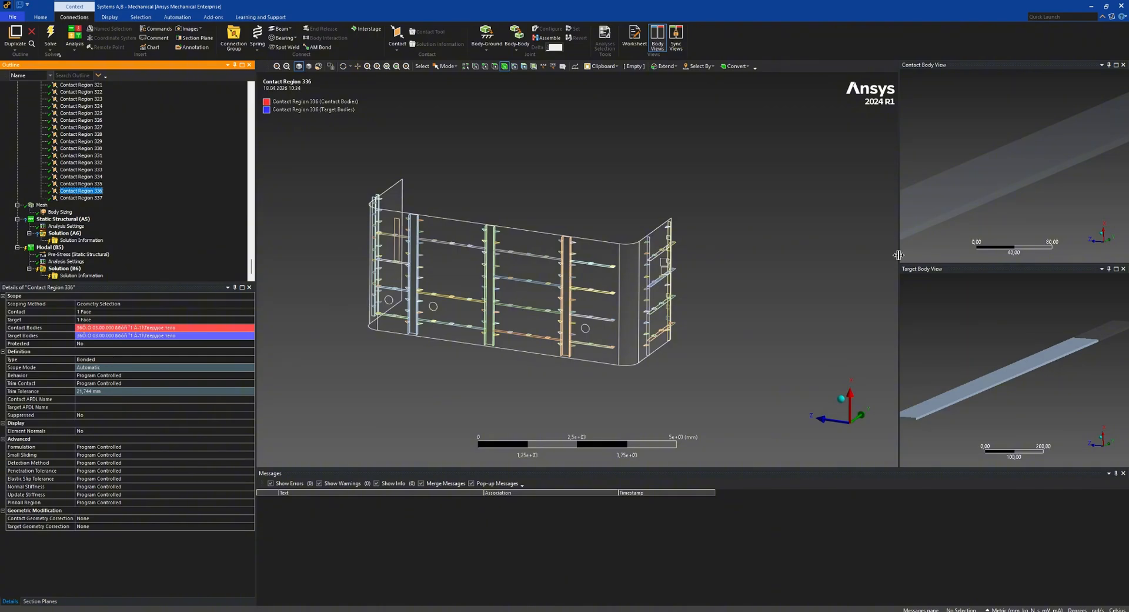
pyautogui.moveTo(902, 261); pyautogui.dragTo(833, 268)
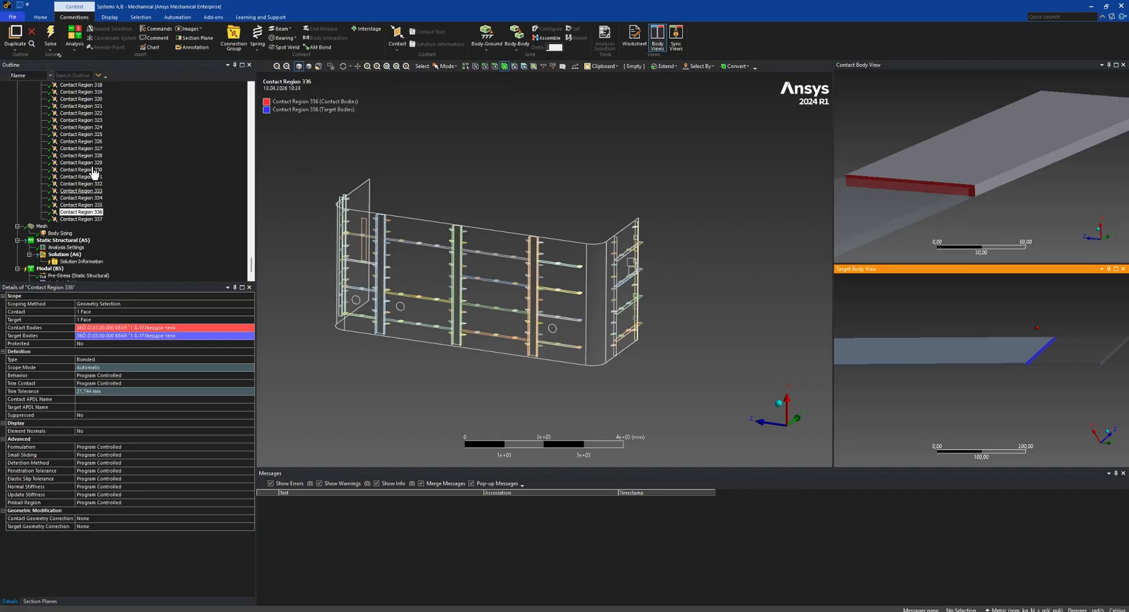
pyautogui.scroll(11, 84, 162)
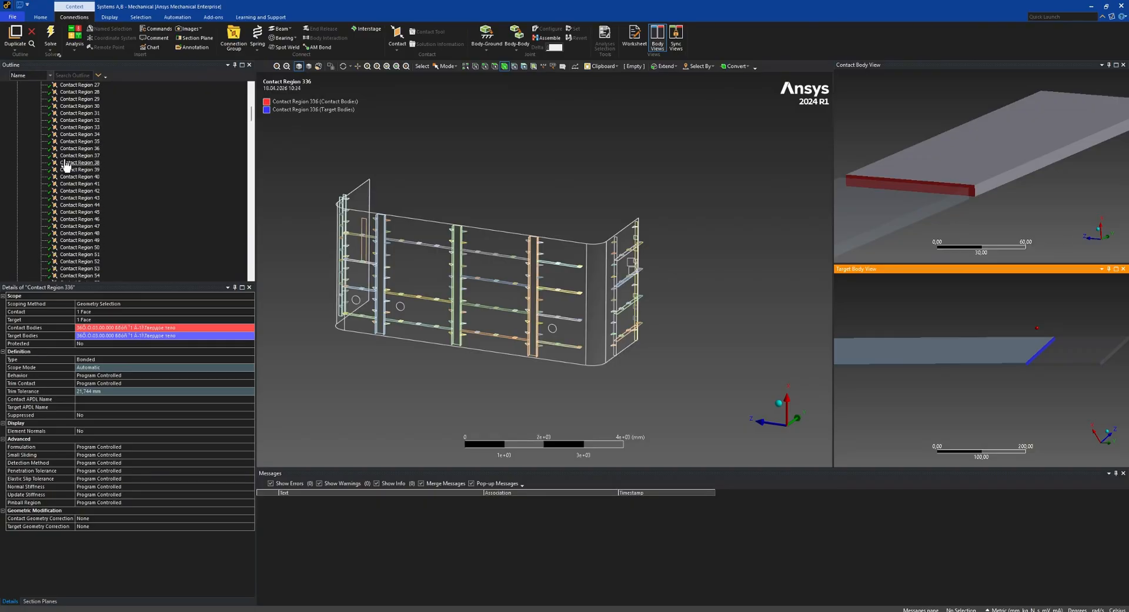
pyautogui.scroll(11, 66, 167)
pyautogui.click(28, 134)
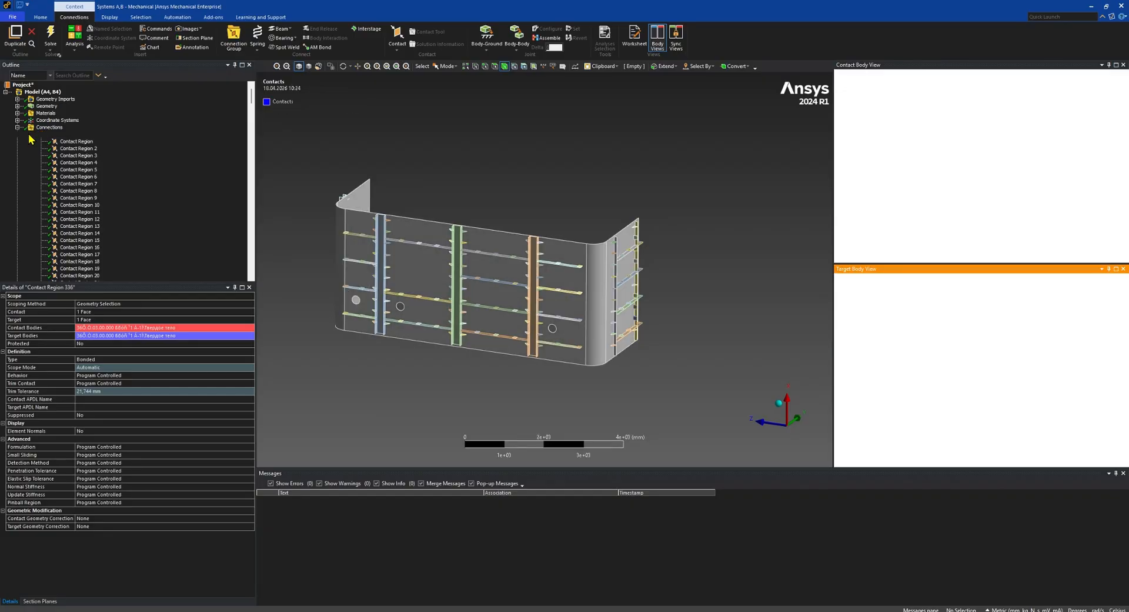
# - Scope the fixed support to the panel's narrow upper edge faces, picking one side flange, the adjoining curved corner and the front sheet
pyautogui.click(62, 170)
pyautogui.scroll(8, 532, 214)
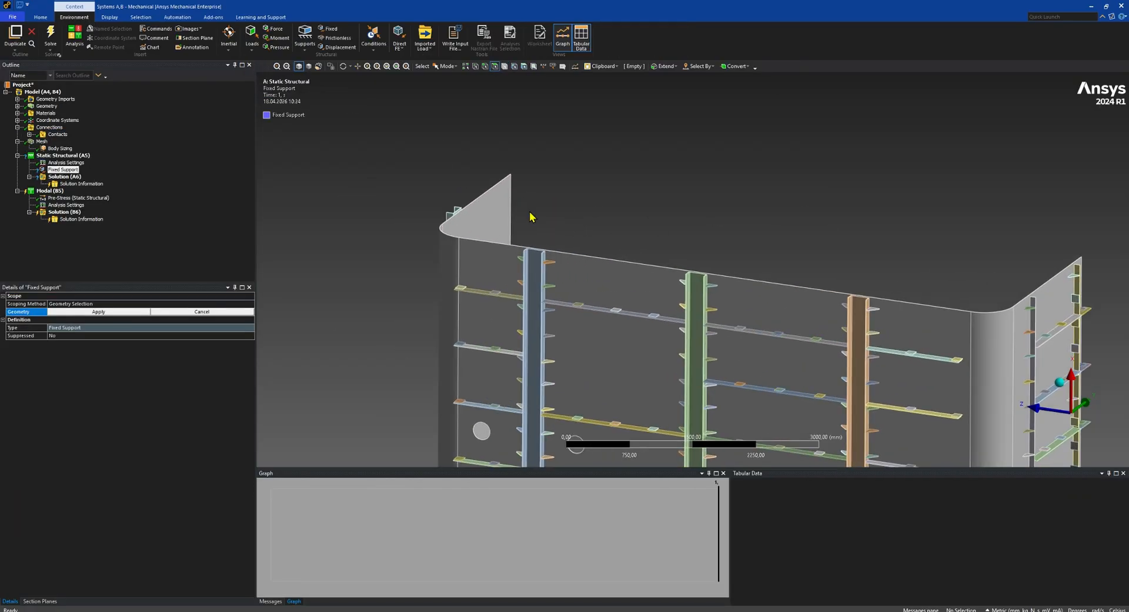
pyautogui.scroll(5, 434, 277)
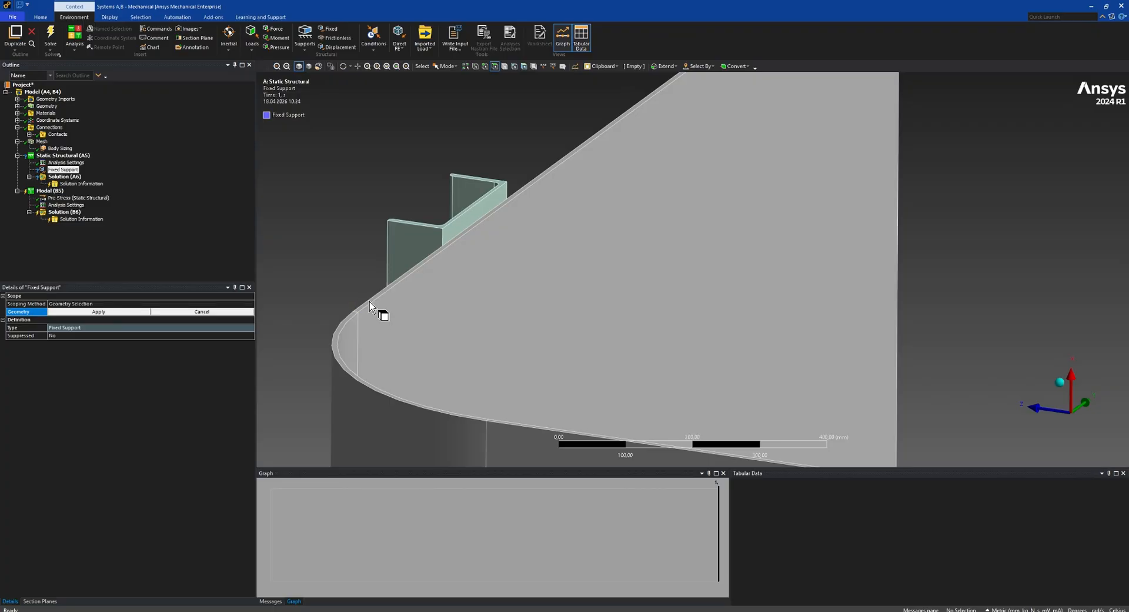
pyautogui.click(370, 303)
pyautogui.scroll(4, 372, 306)
pyautogui.keyDown('ctrl'); pyautogui.click(378, 225); pyautogui.keyUp('ctrl')
pyautogui.scroll(1, 612, 395)
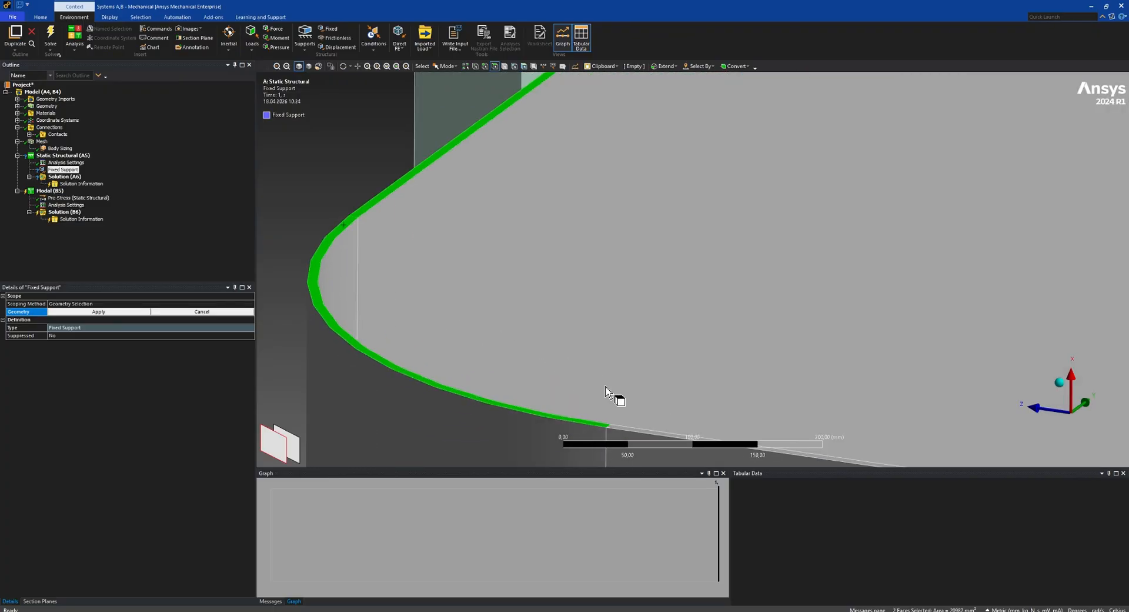
pyautogui.scroll(2, 606, 393)
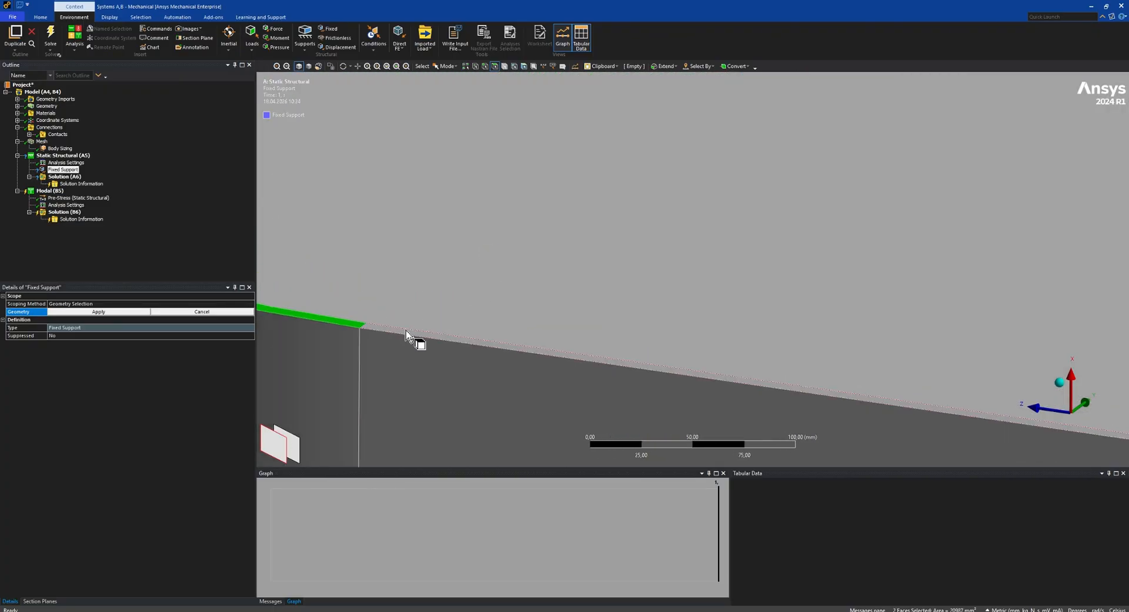
pyautogui.keyDown('ctrl'); pyautogui.click(407, 333); pyautogui.keyUp('ctrl')
pyautogui.scroll(-2, 615, 279)
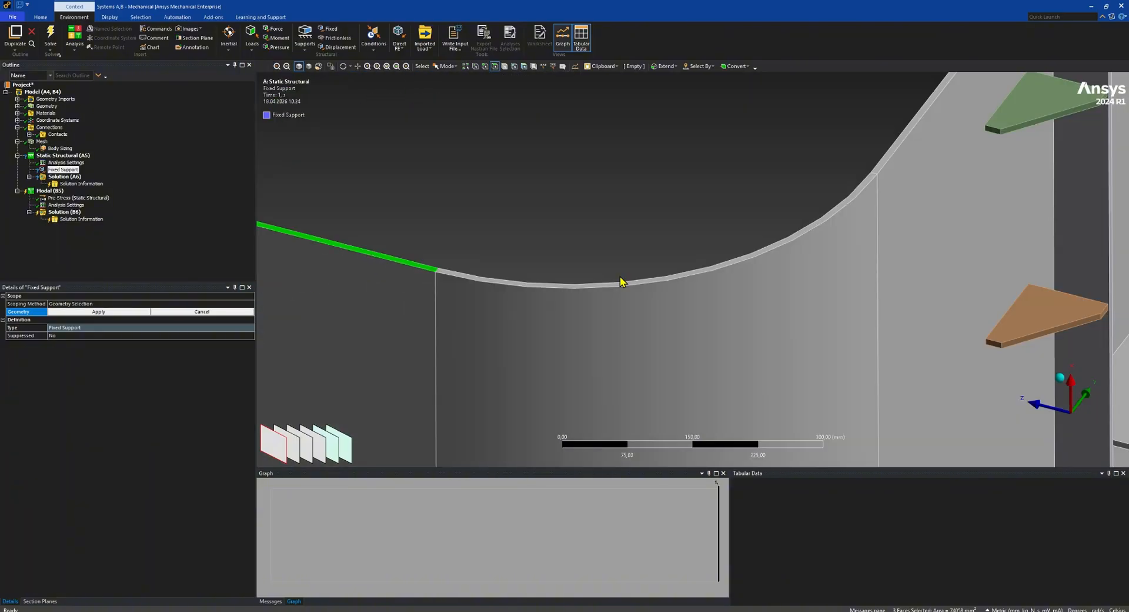
# - Add the upper edge faces of the opposite curved corner and its side flange to the fixed support selection
pyautogui.keyDown('ctrl'); pyautogui.click(591, 288); pyautogui.keyUp('ctrl')
pyautogui.scroll(-1, 555, 300)
pyautogui.keyDown('ctrl'); pyautogui.moveTo(853, 182); pyautogui.dragTo(751, 282, button='middle'); pyautogui.keyUp('ctrl')
pyautogui.scroll(1, 751, 283)
pyautogui.keyDown('ctrl'); pyautogui.click(753, 289); pyautogui.keyUp('ctrl')
pyautogui.scroll(-8, 706, 285)
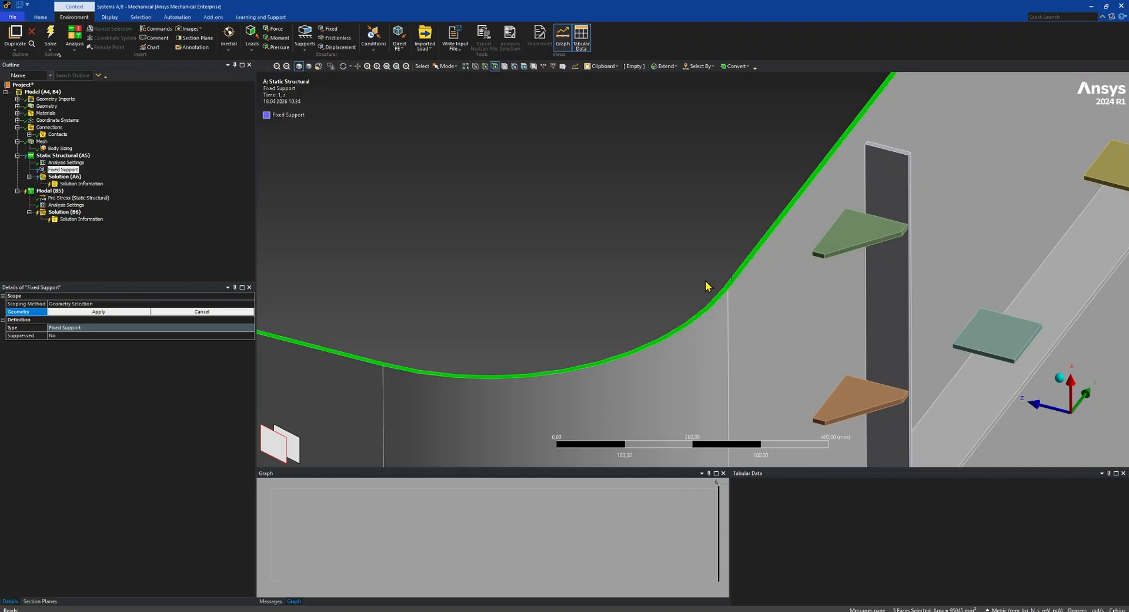
# - Extend the fixed support selection with the panel's outer end edge faces and the lower edge face of one side flange
pyautogui.moveTo(733, 283); pyautogui.dragTo(681, 270, button='middle')
pyautogui.keyDown('ctrl'); pyautogui.click(850, 250); pyautogui.keyUp('ctrl')
pyautogui.keyDown('ctrl'); pyautogui.click(680, 270); pyautogui.keyUp('ctrl')
pyautogui.scroll(-7, 706, 194)
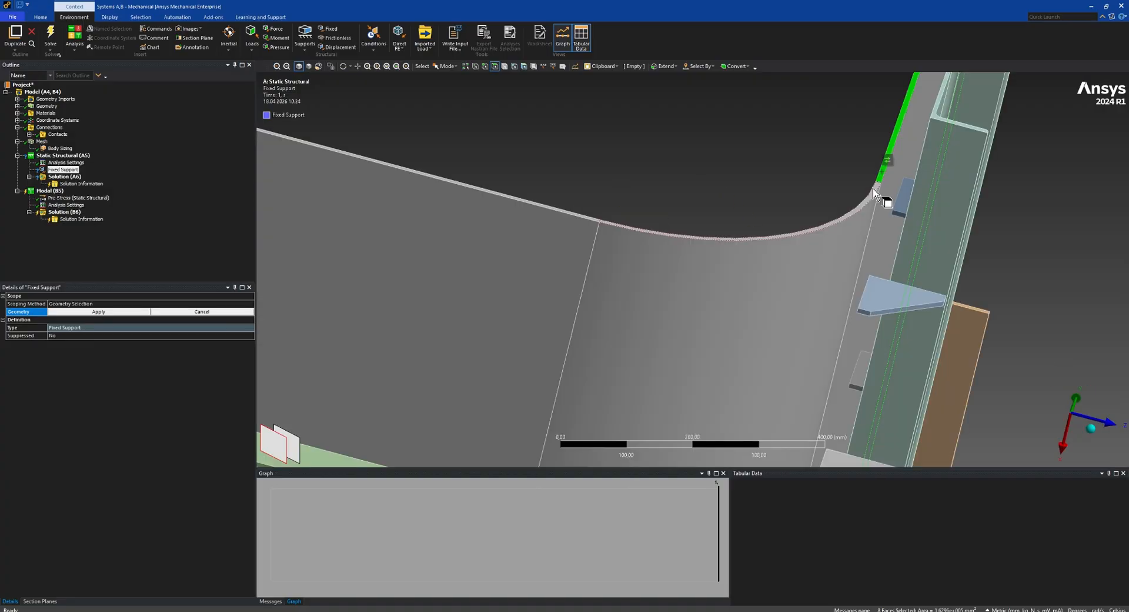
# - Add the lower edge faces of both curved corners, the front sheet and the other flange, and apply the 12-face fixed support scope
pyautogui.keyDown('ctrl'); pyautogui.click(873, 194); pyautogui.keyUp('ctrl')
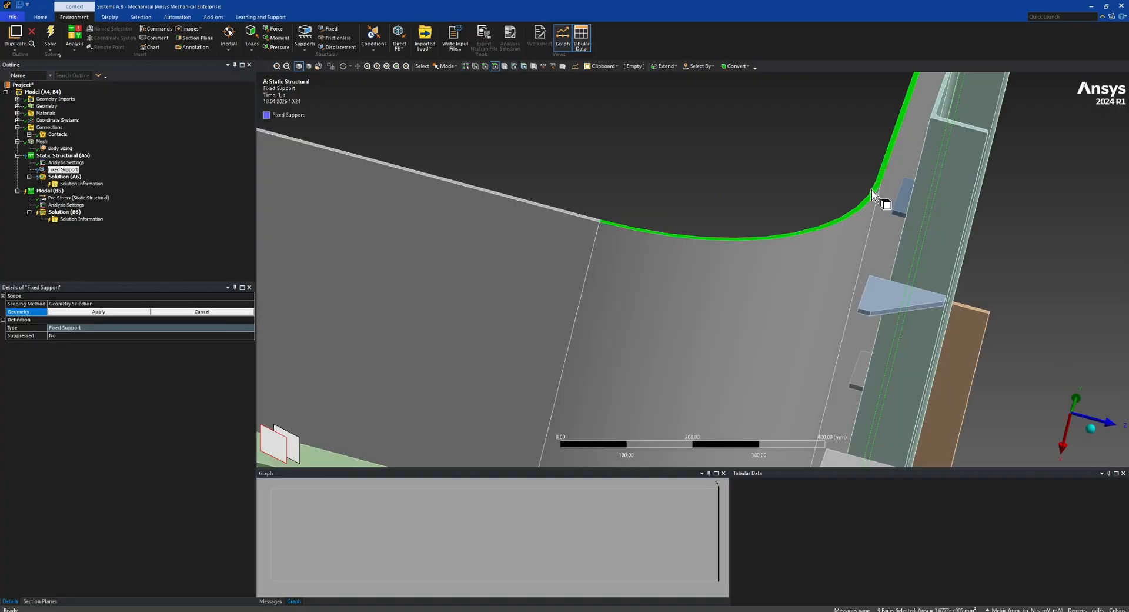
pyautogui.scroll(5, 623, 253)
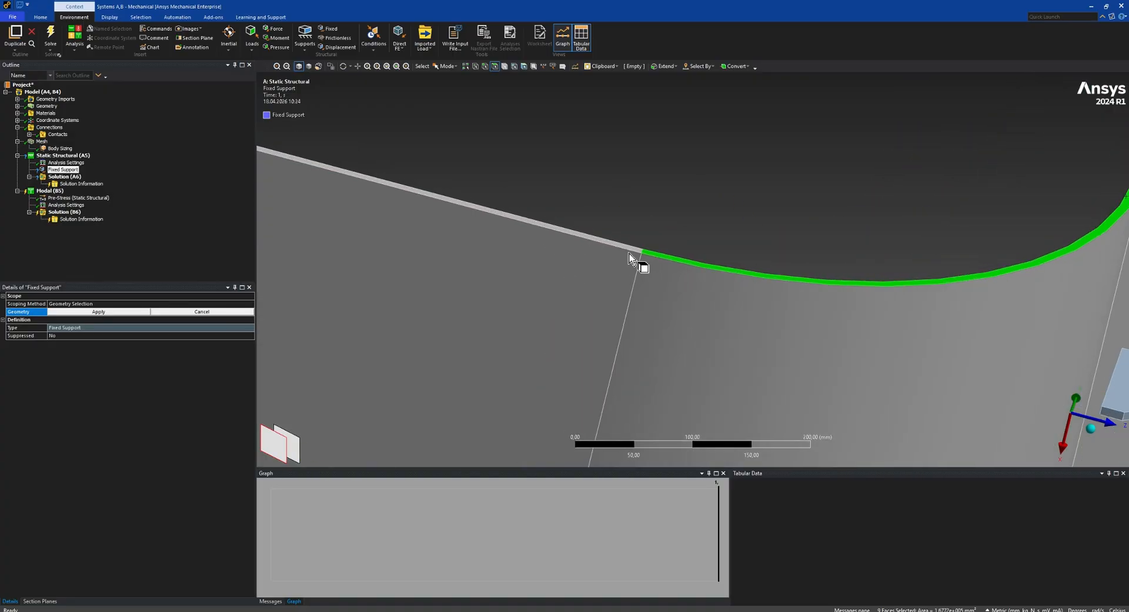
pyautogui.keyDown('ctrl'); pyautogui.click(615, 248); pyautogui.keyUp('ctrl')
pyautogui.scroll(-5, 358, 308)
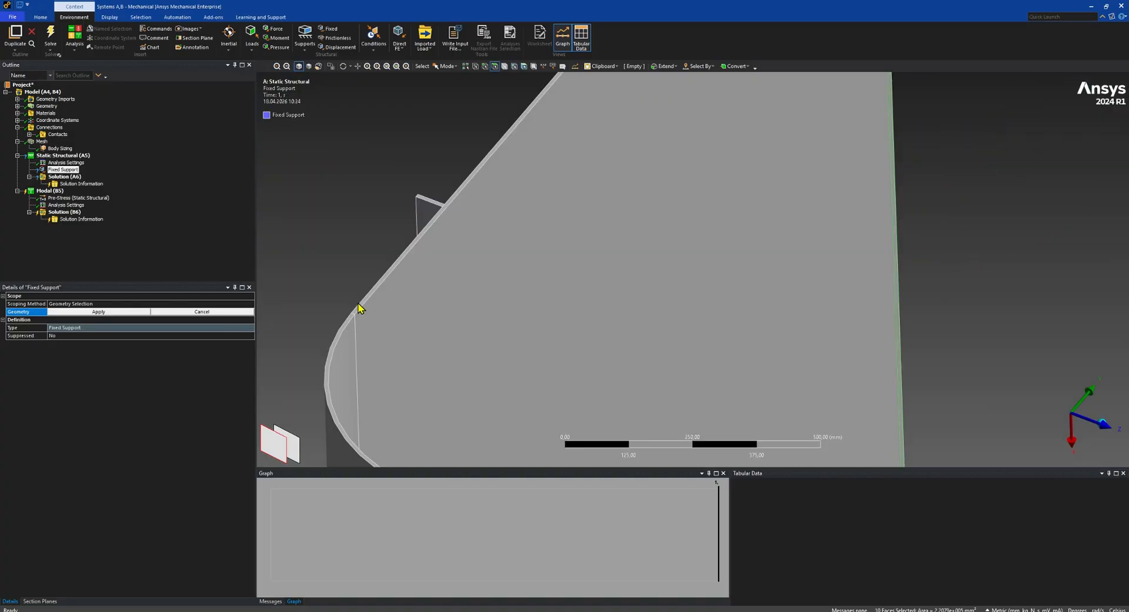
pyautogui.keyDown('ctrl'); pyautogui.click(360, 310); pyautogui.keyUp('ctrl')
pyautogui.keyDown('ctrl'); pyautogui.click(365, 326); pyautogui.keyUp('ctrl')
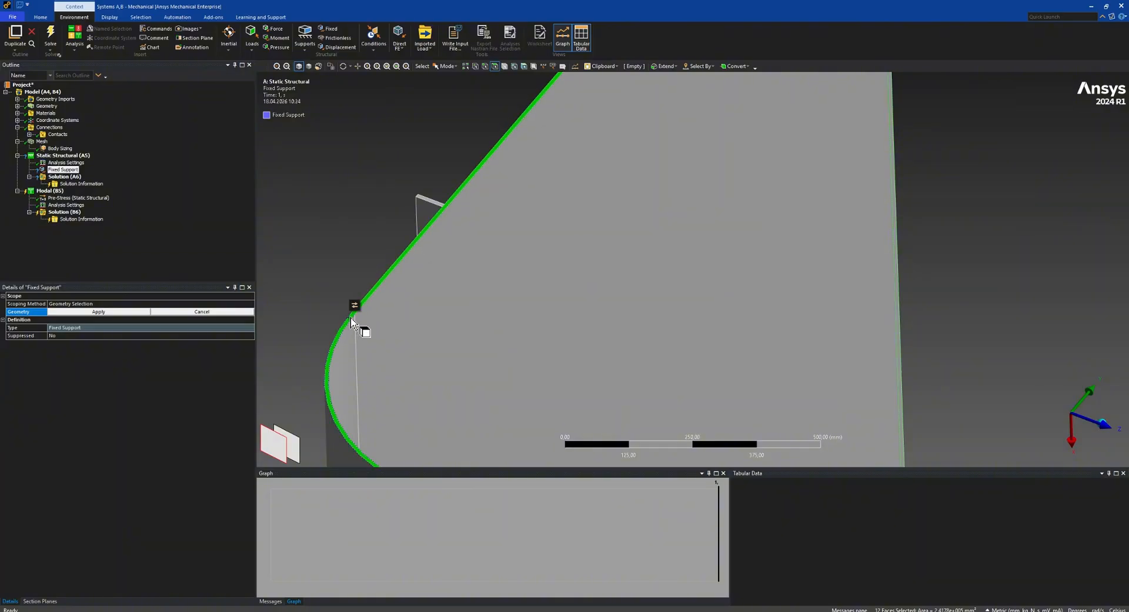
pyautogui.scroll(-3, 453, 252)
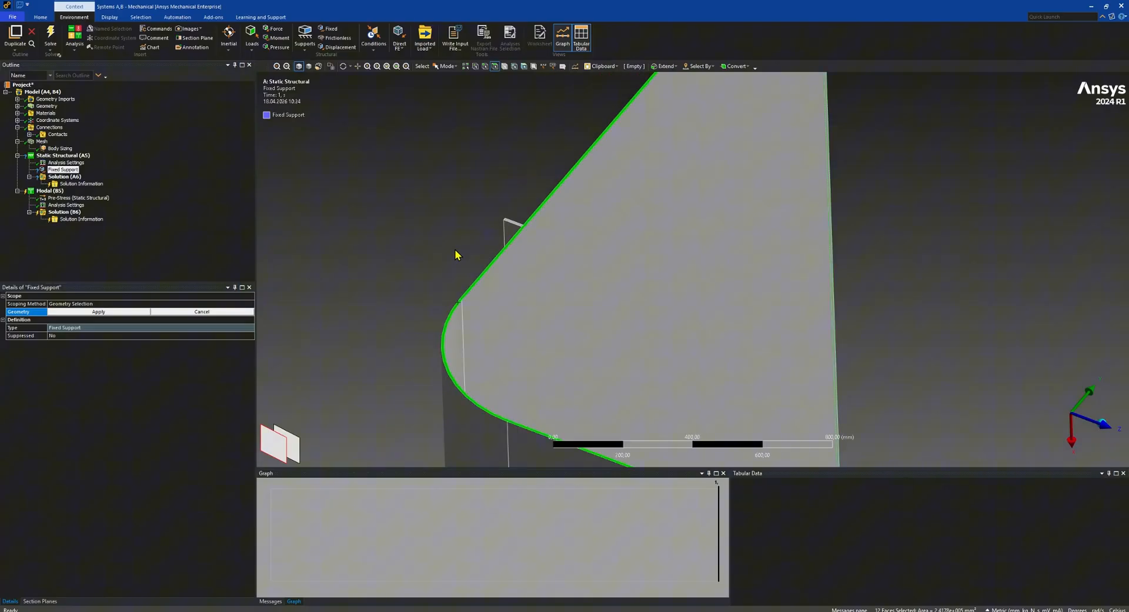
pyautogui.click(120, 316)
pyautogui.scroll(-5, 422, 209)
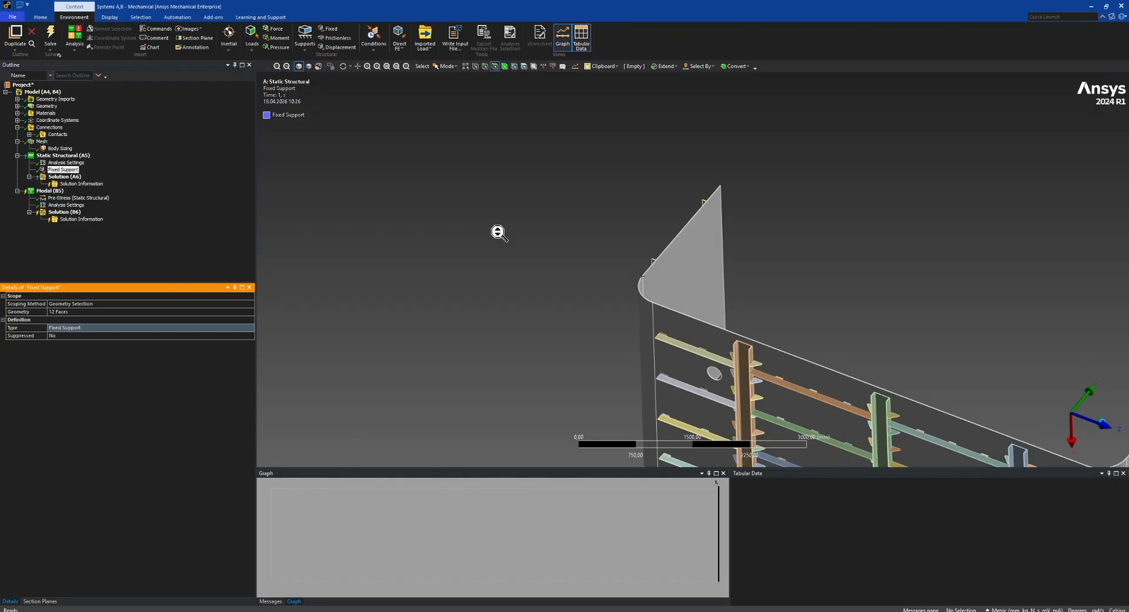
# - Add a Standard Earth Gravity load to the static structural analysis
pyautogui.moveTo(737, 225); pyautogui.dragTo(675, 252, button='middle')
pyautogui.scroll(5, 674, 251)
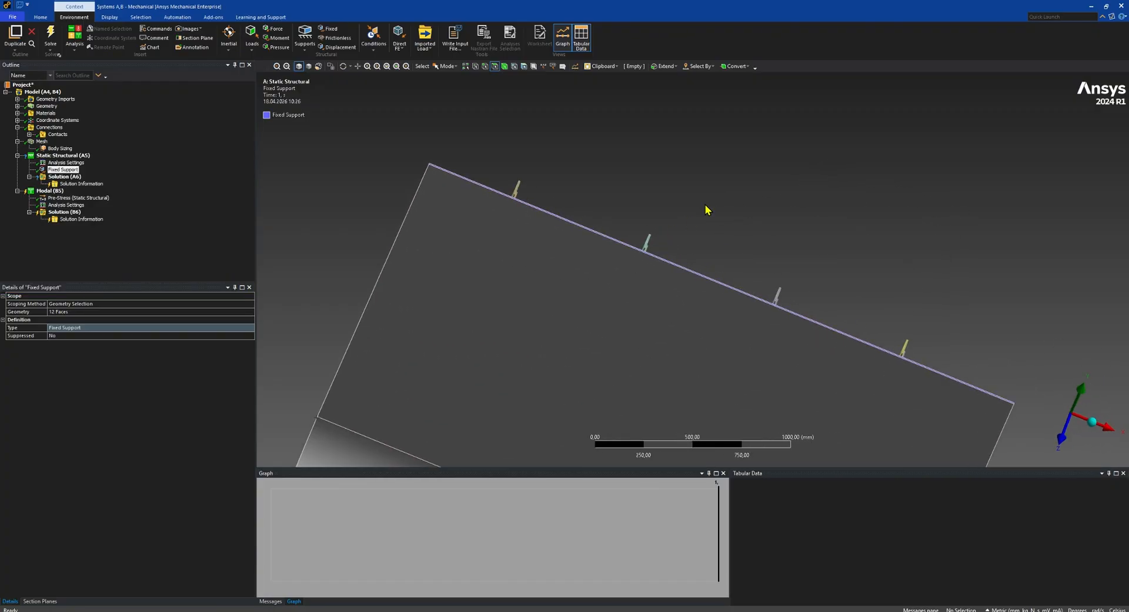
pyautogui.scroll(-5, 479, 235)
pyautogui.moveTo(479, 235); pyautogui.dragTo(778, 243, button='middle')
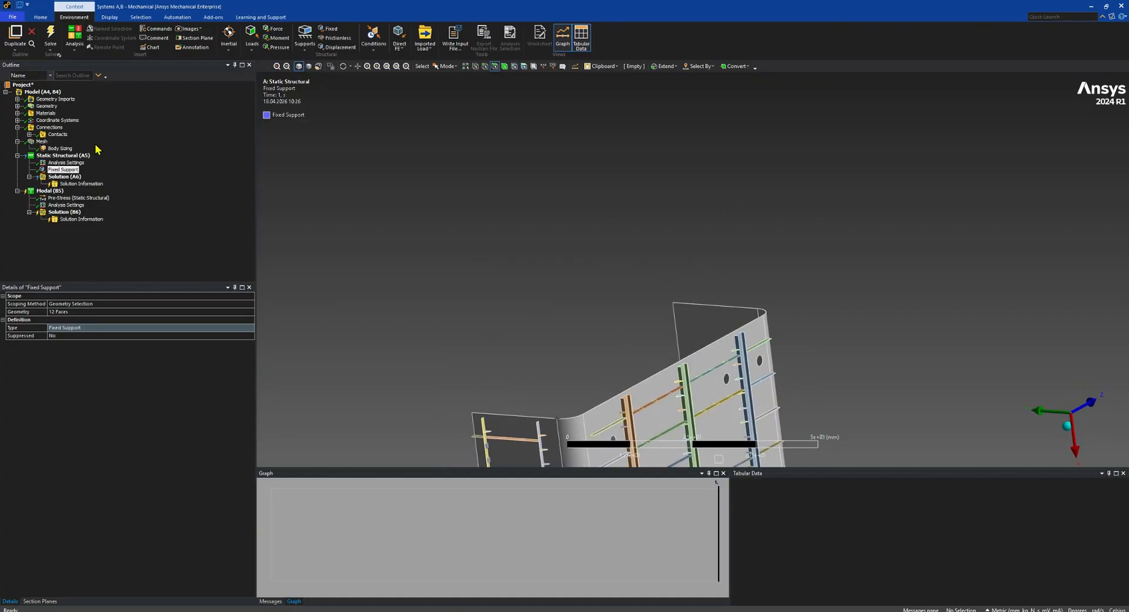
pyautogui.click(229, 38)
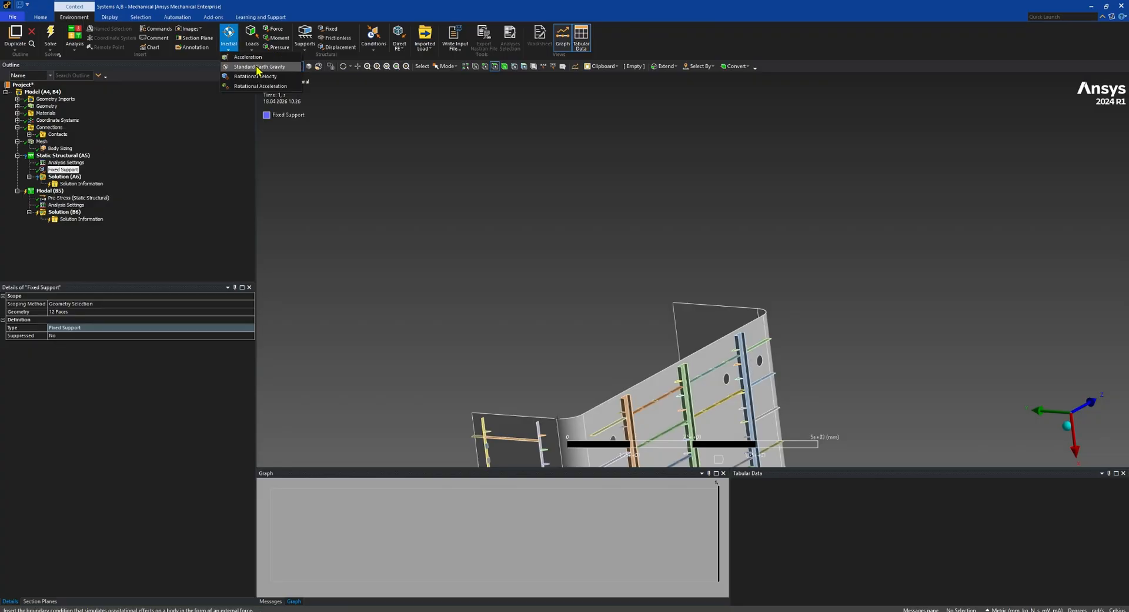
pyautogui.click(246, 71)
pyautogui.moveTo(416, 277); pyautogui.dragTo(486, 266, button='middle')
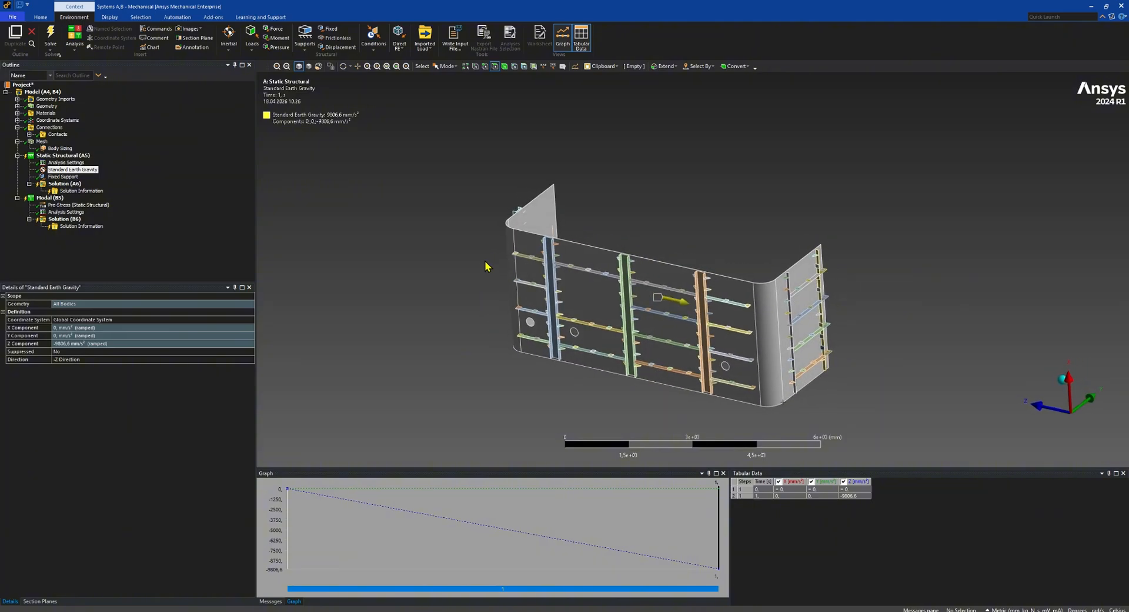
# - Set the direction of the Standard Earth Gravity load to -X Direction
pyautogui.click(110, 360)
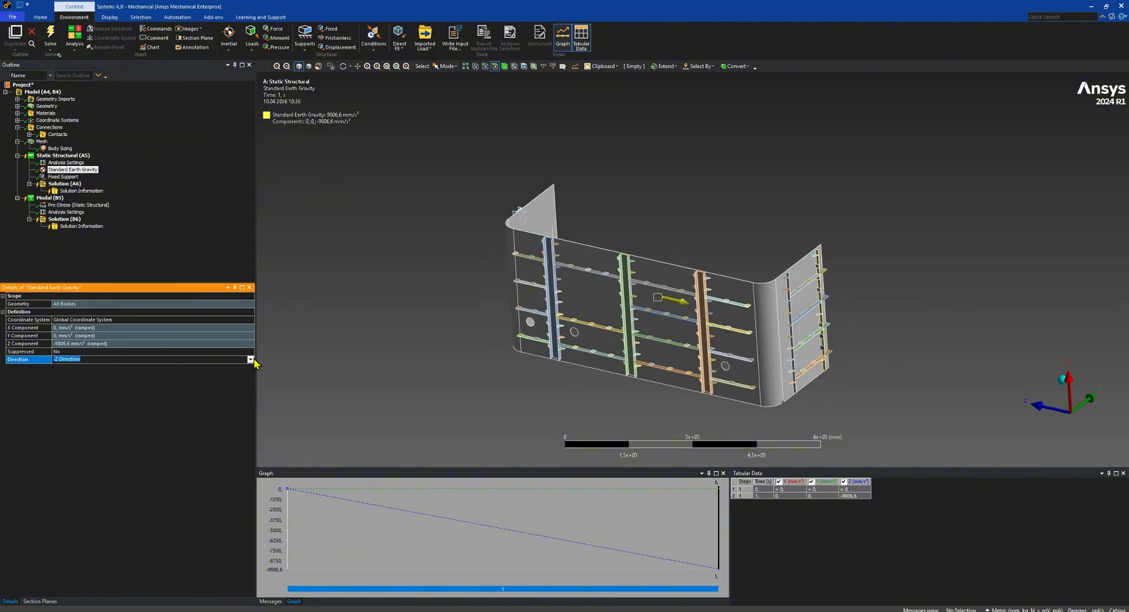
pyautogui.click(251, 359)
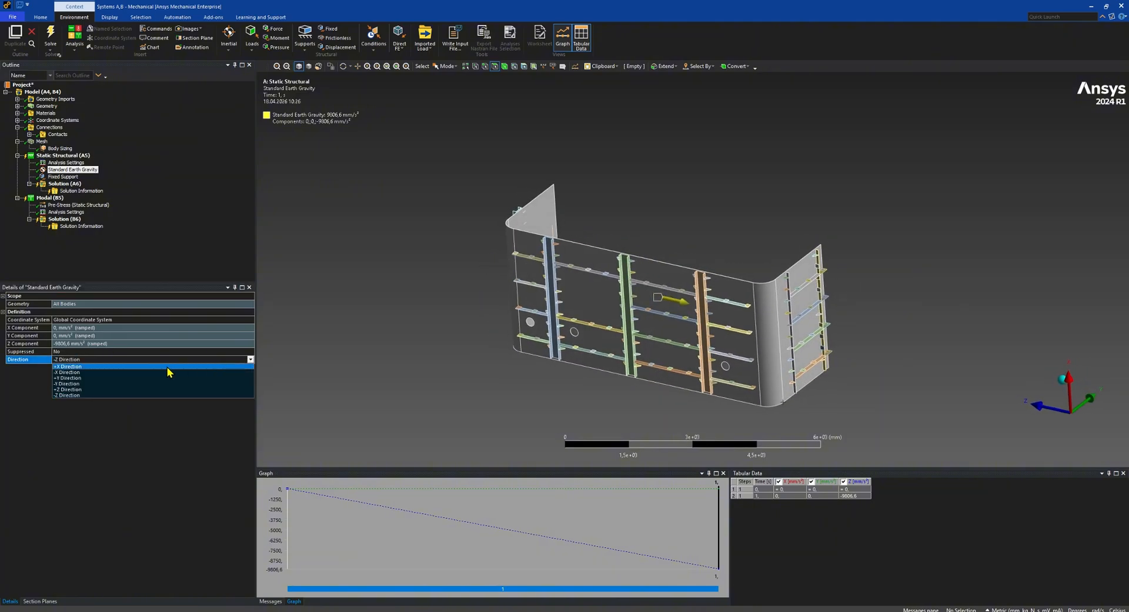
pyautogui.click(66, 383)
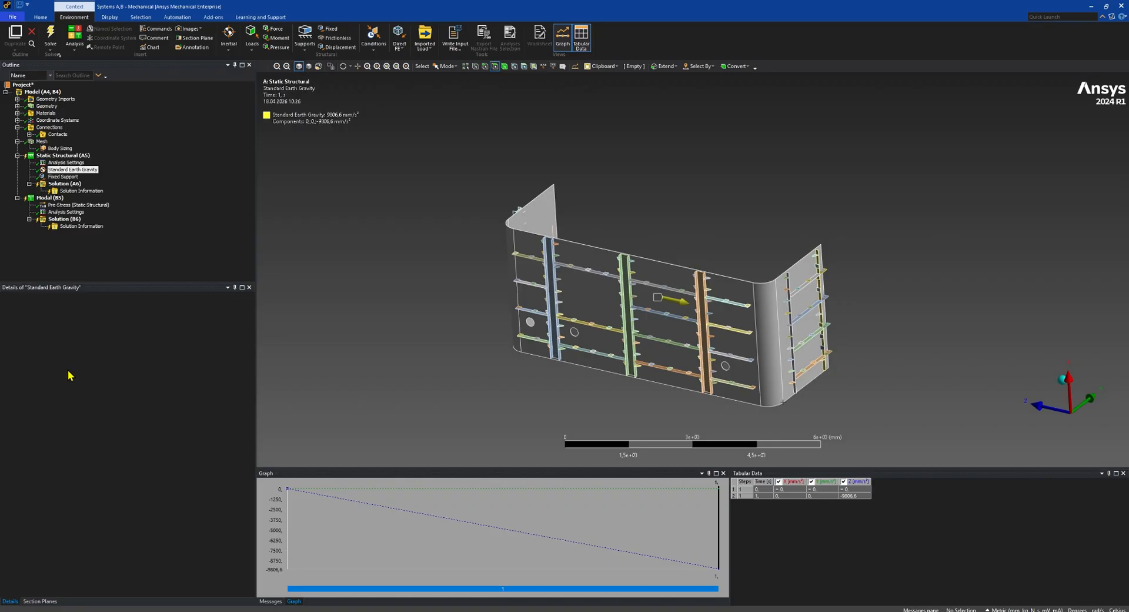
# - Solve the modal analysis with its linked static structural analysis, keeping the solution status window clear of the model
pyautogui.click(64, 219)
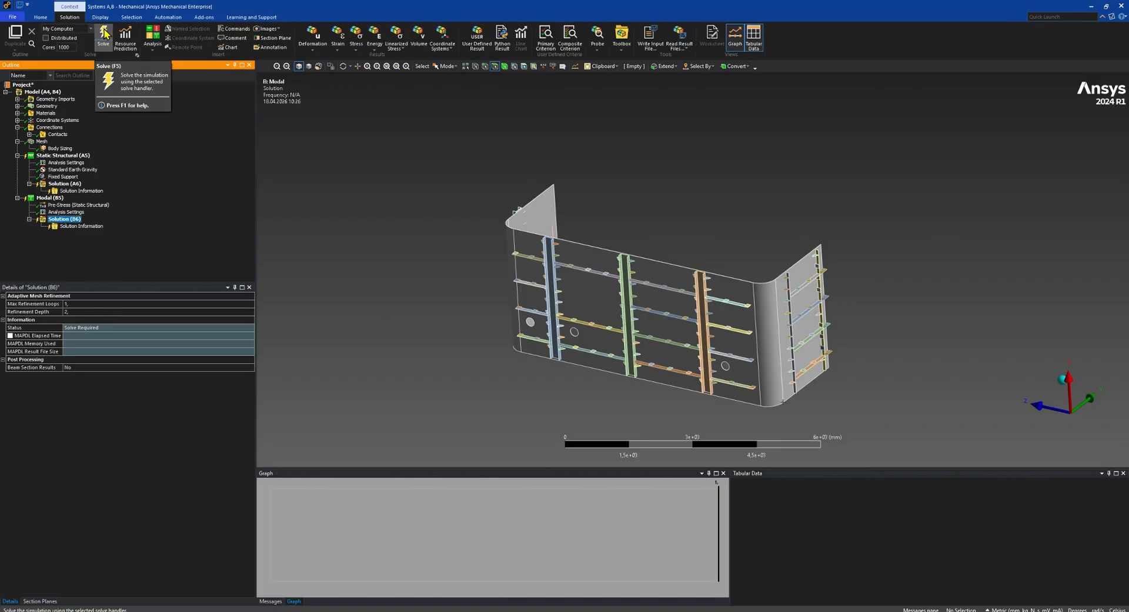
pyautogui.click(103, 35)
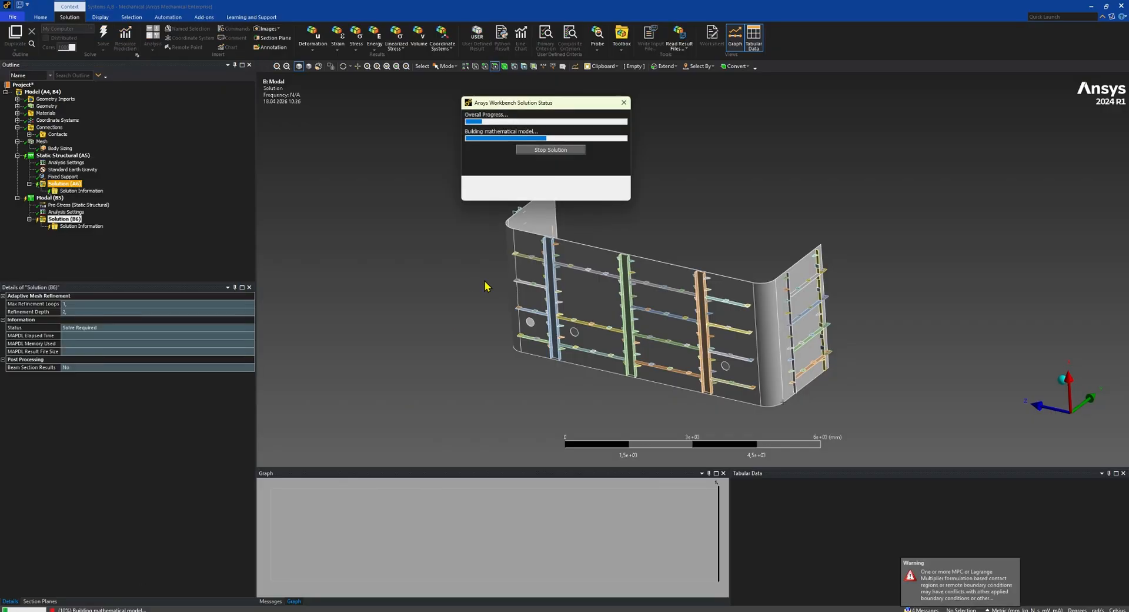
pyautogui.scroll(5, 605, 234)
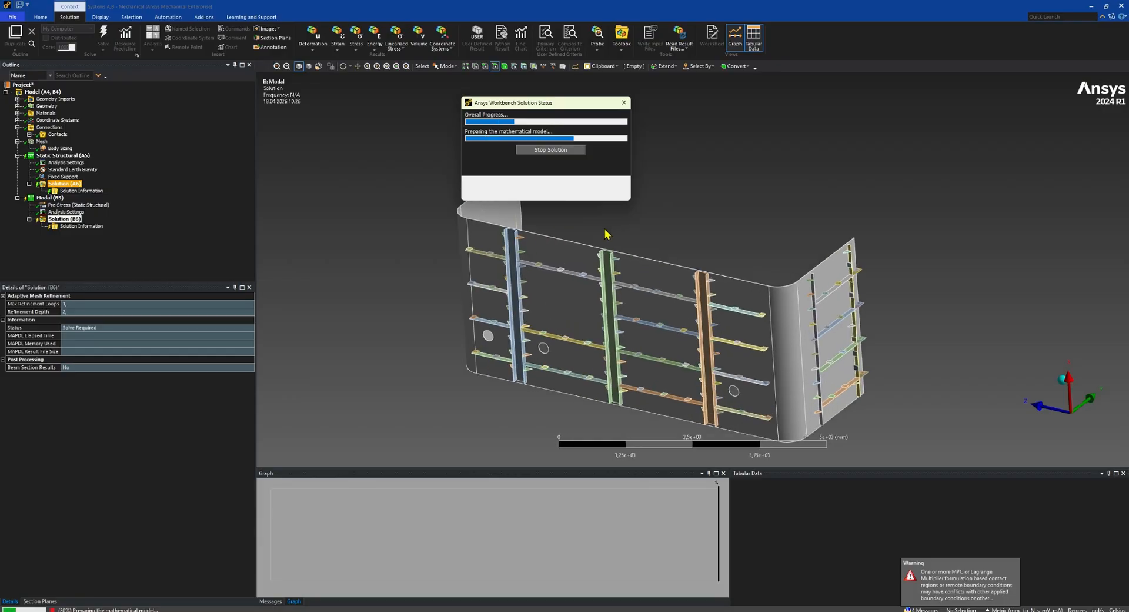
pyautogui.moveTo(784, 467); pyautogui.dragTo(783, 486)
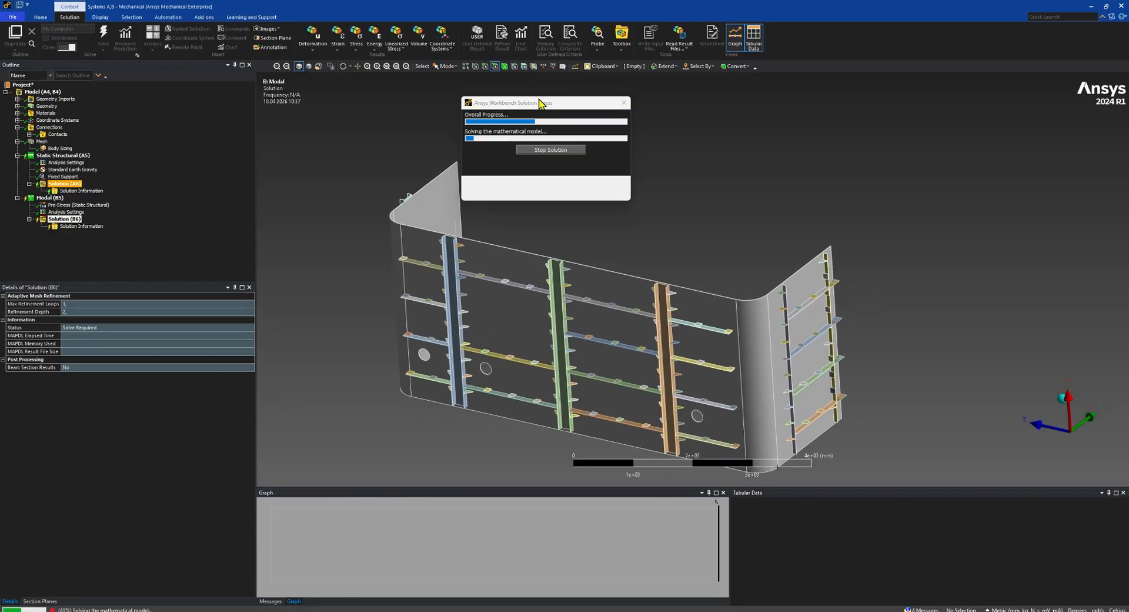
pyautogui.moveTo(542, 104); pyautogui.dragTo(900, 125)
# - Review the static structural solver output and the error and warning messages from the solve
pyautogui.click(62, 156)
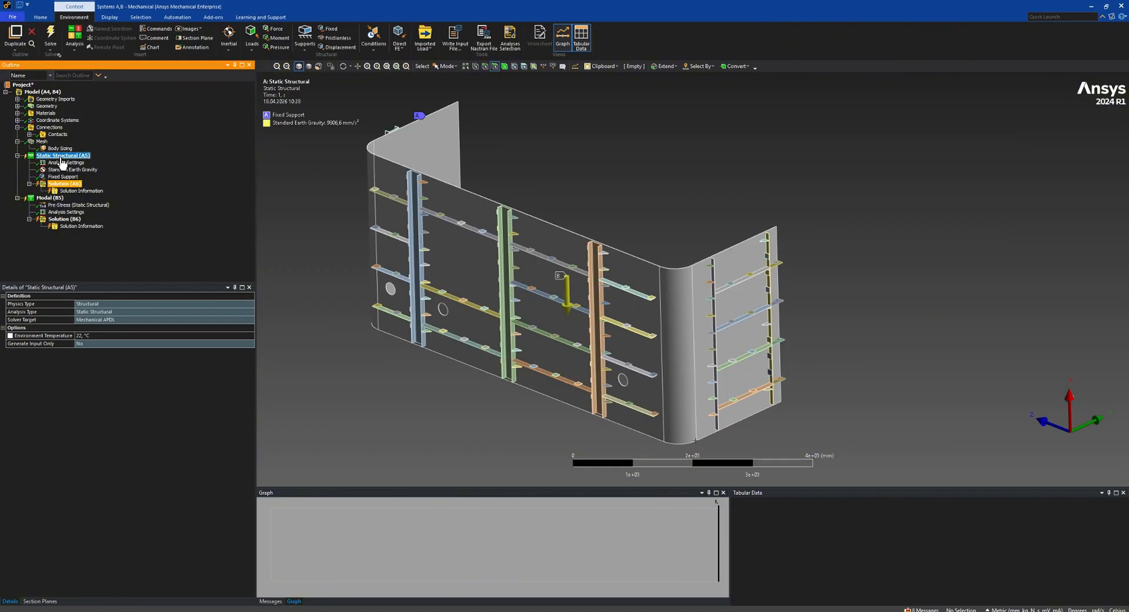
pyautogui.click(56, 198)
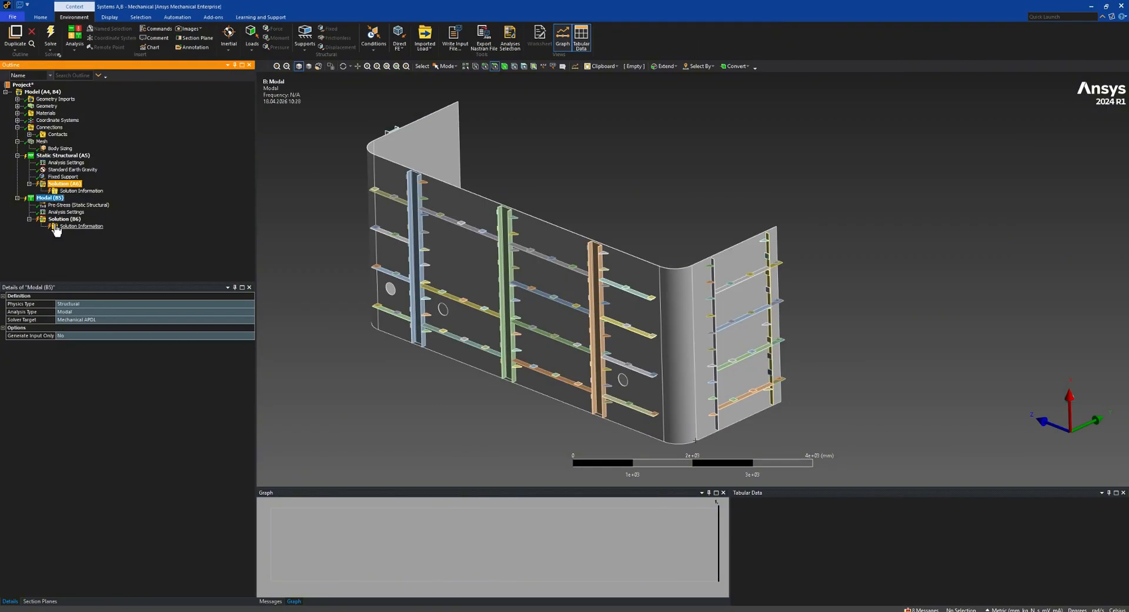
pyautogui.click(66, 192)
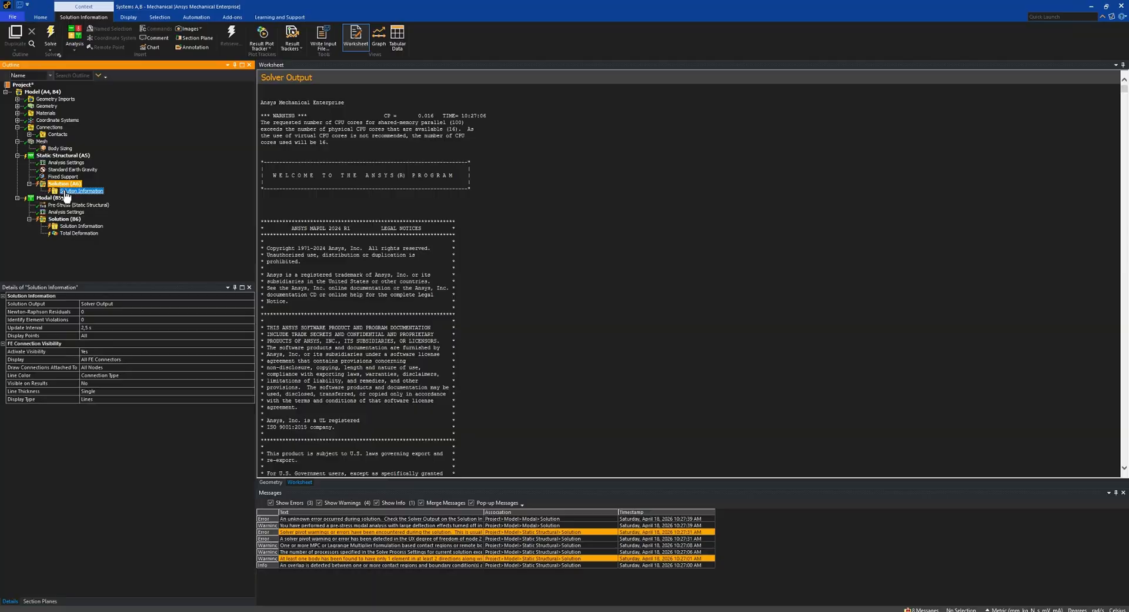
pyautogui.click(297, 559)
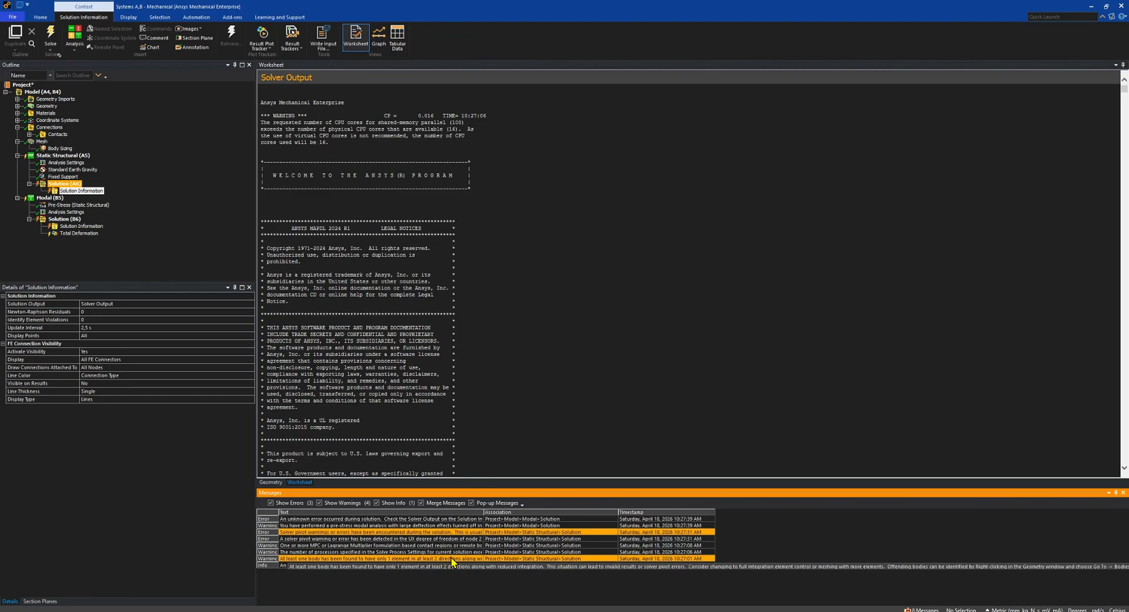
# - Show the modal Total Deformation result object and examine the junctions of ribs, gussets and channels on the panel up close
pyautogui.click(79, 233)
pyautogui.scroll(3, 808, 291)
pyautogui.keyDown('ctrl'); pyautogui.moveTo(812, 298); pyautogui.dragTo(720, 350, button='middle'); pyautogui.keyUp('ctrl')
pyautogui.scroll(2, 777, 328)
pyautogui.scroll(4, 777, 329)
pyautogui.scroll(2, 842, 365)
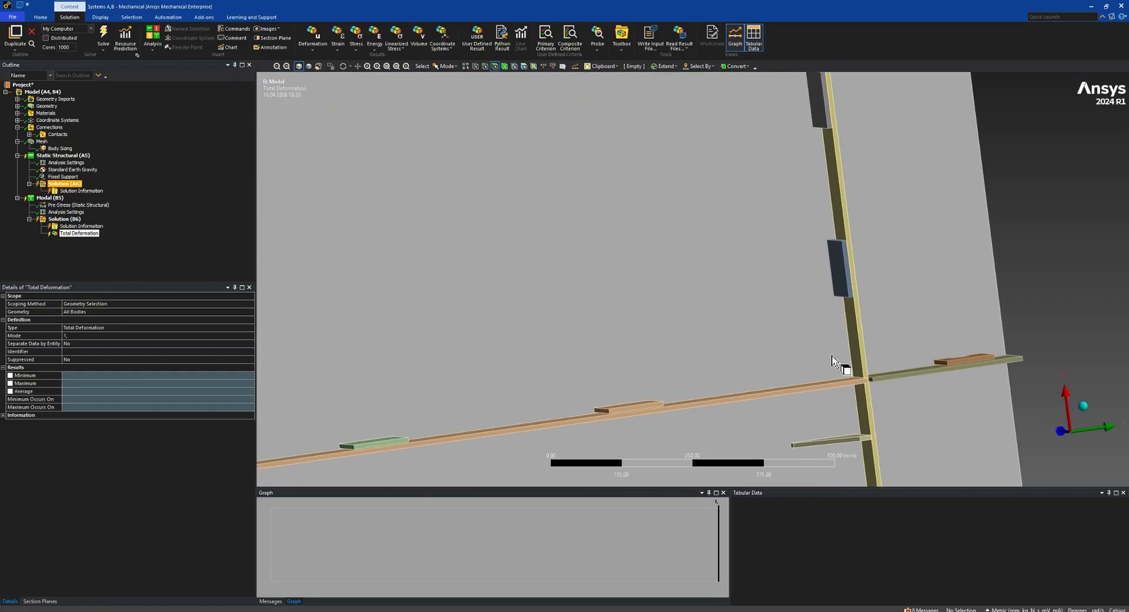
pyautogui.scroll(2, 884, 284)
pyautogui.scroll(-2, 801, 308)
pyautogui.moveTo(802, 308); pyautogui.dragTo(624, 330, button='middle')
pyautogui.scroll(-2, 544, 370)
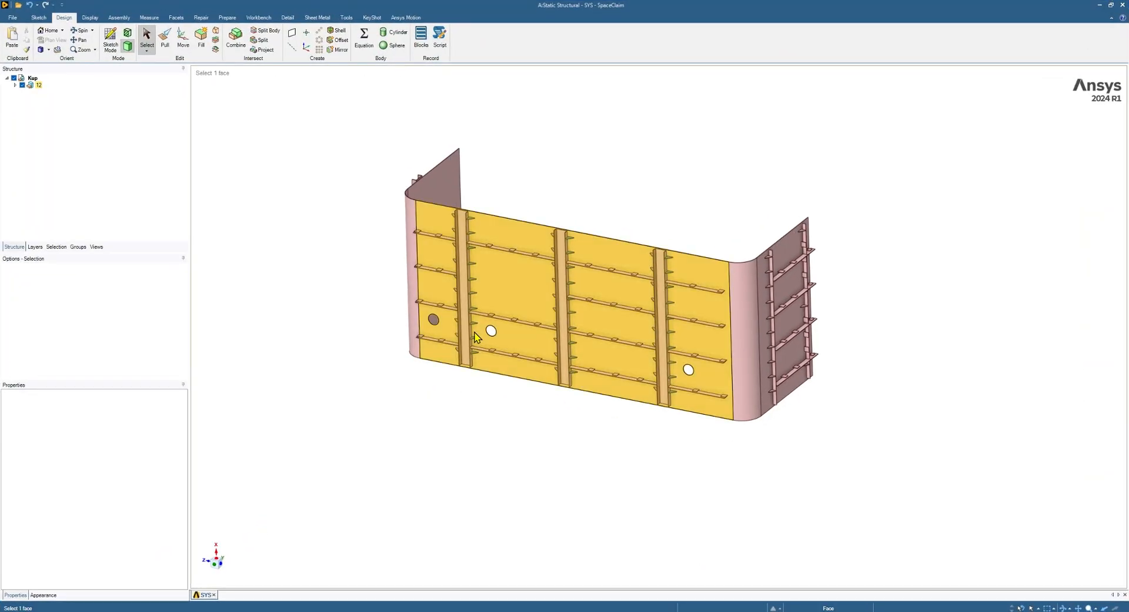
# - Switch to the geometry in SpaceClaim and merge all bodies of the panel with the Combine tool
pyautogui.click(235, 40)
pyautogui.scroll(-3, 355, 133)
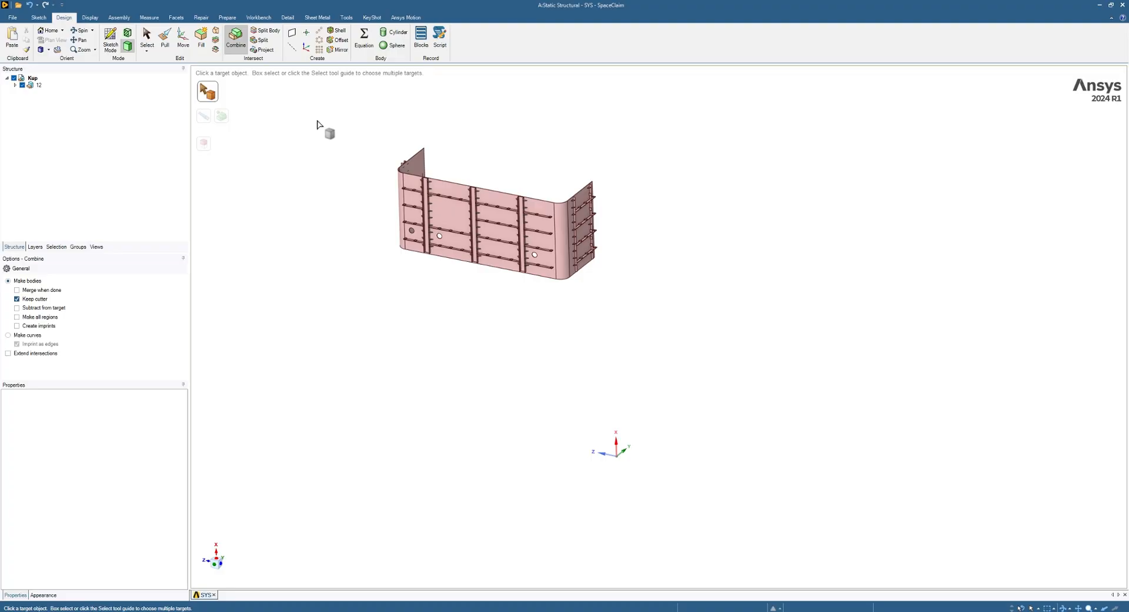
pyautogui.moveTo(310, 110); pyautogui.dragTo(688, 331)
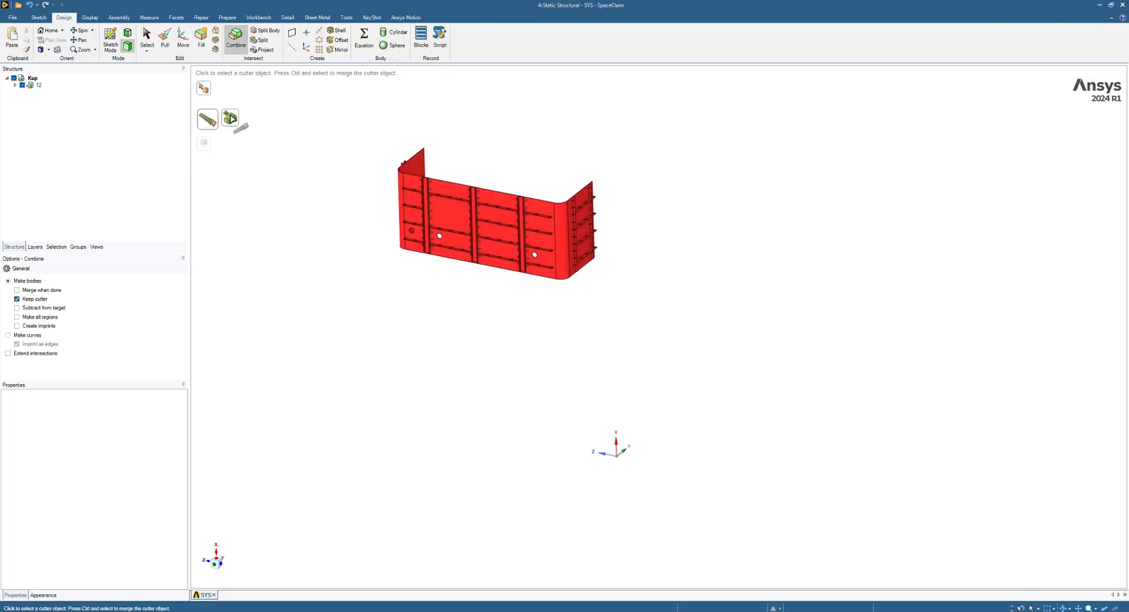
pyautogui.click(231, 119)
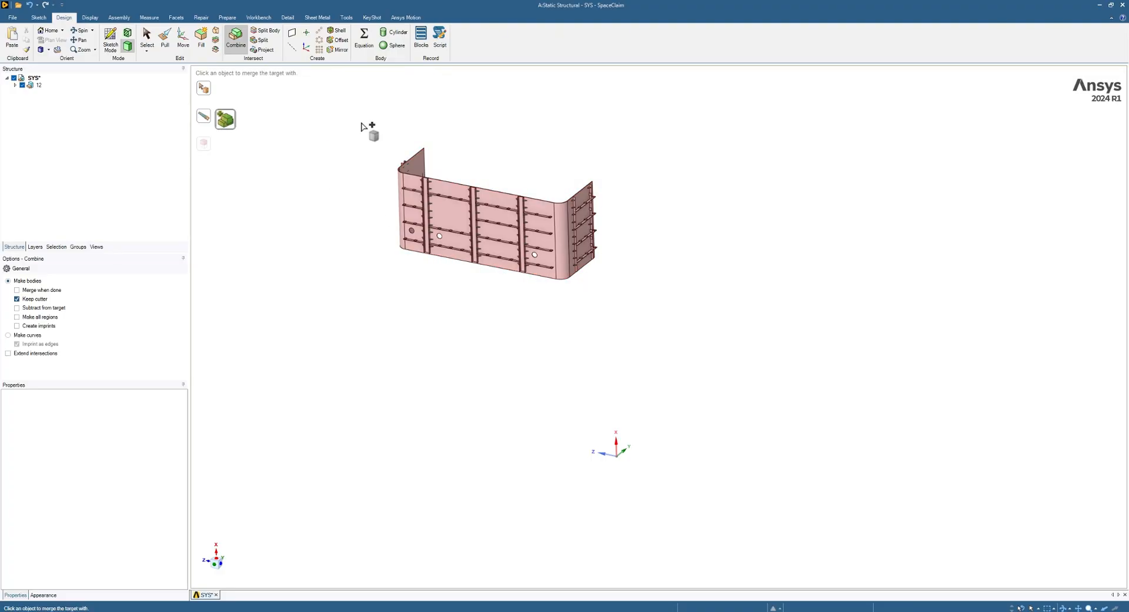
pyautogui.scroll(3, 347, 130)
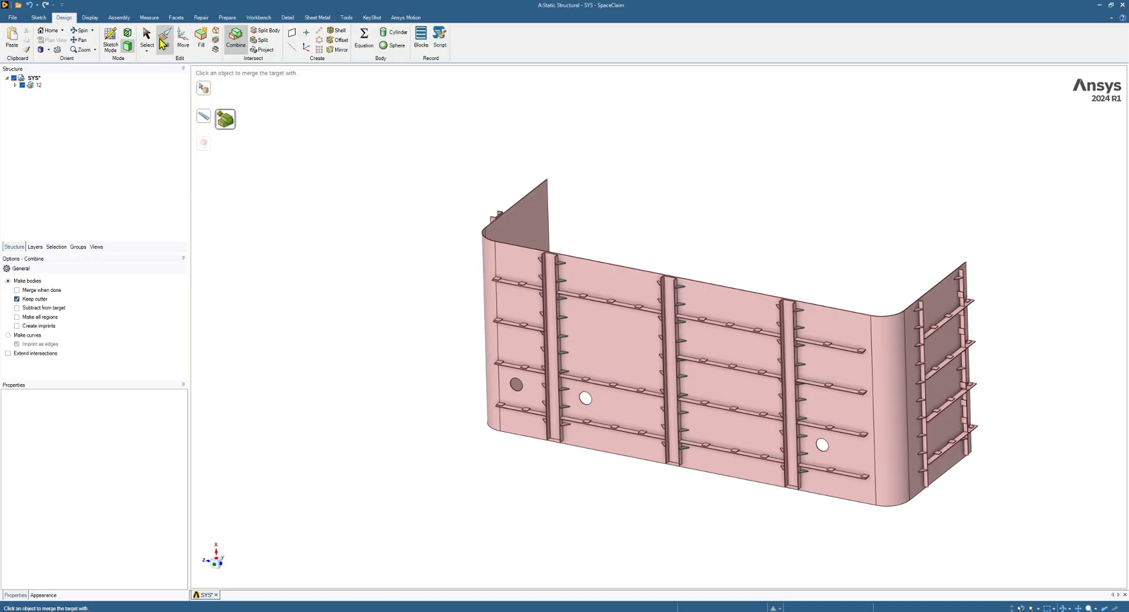
pyautogui.press('Escape')
pyautogui.click(184, 44)
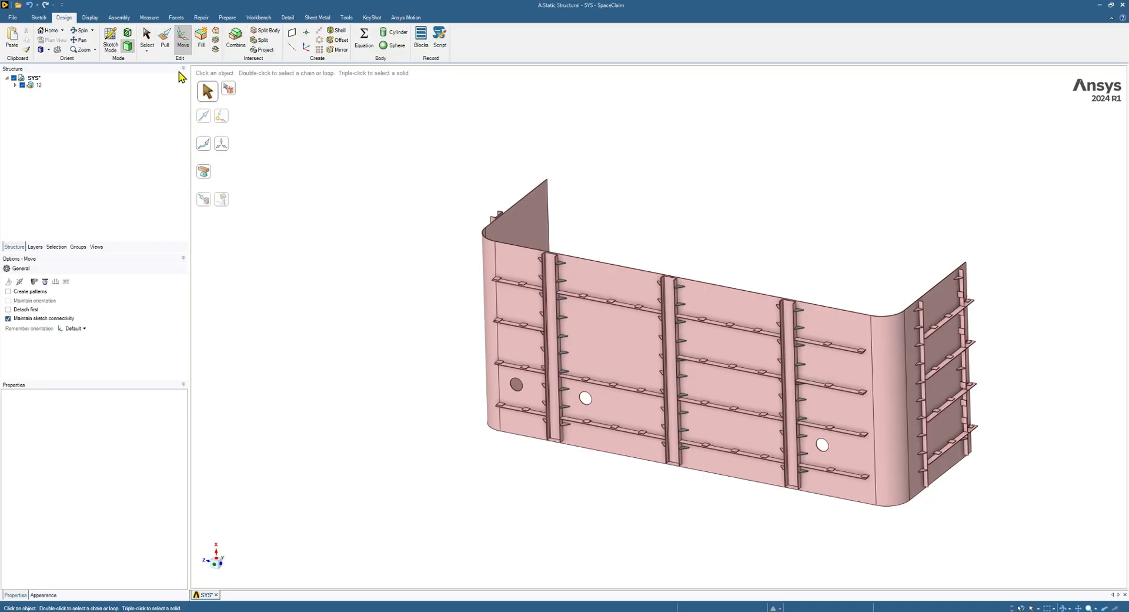
pyautogui.scroll(3, 823, 329)
pyautogui.click(226, 92)
# - Start Combine with a horizontal rib as the target and merge the triangular gusset on the side wall into it
pyautogui.click(236, 40)
pyautogui.click(621, 304)
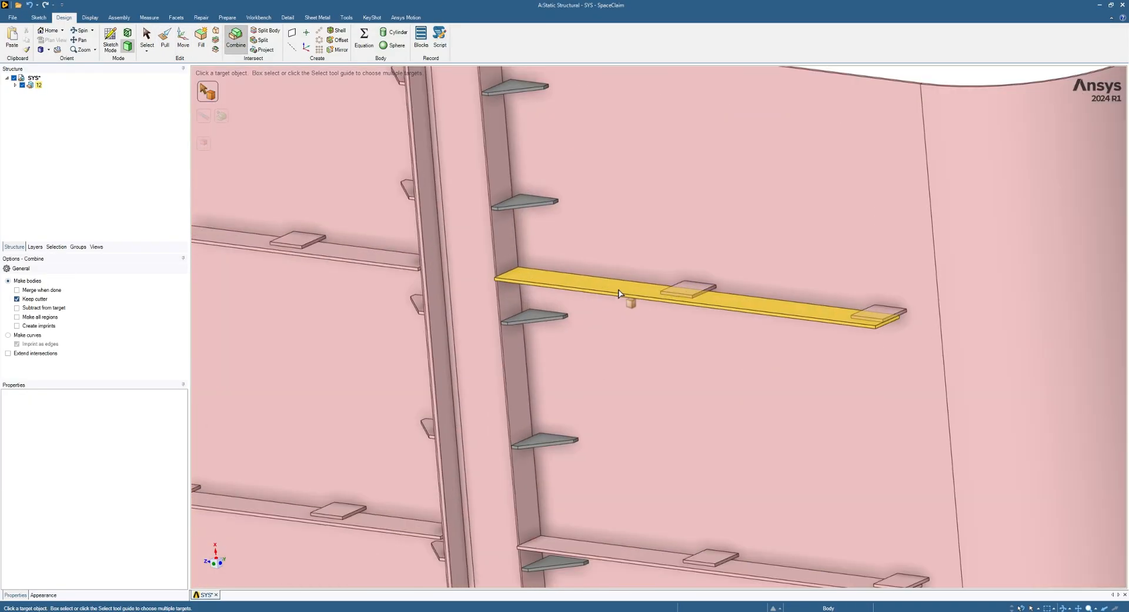
pyautogui.scroll(-5, 630, 245)
pyautogui.scroll(10, 701, 189)
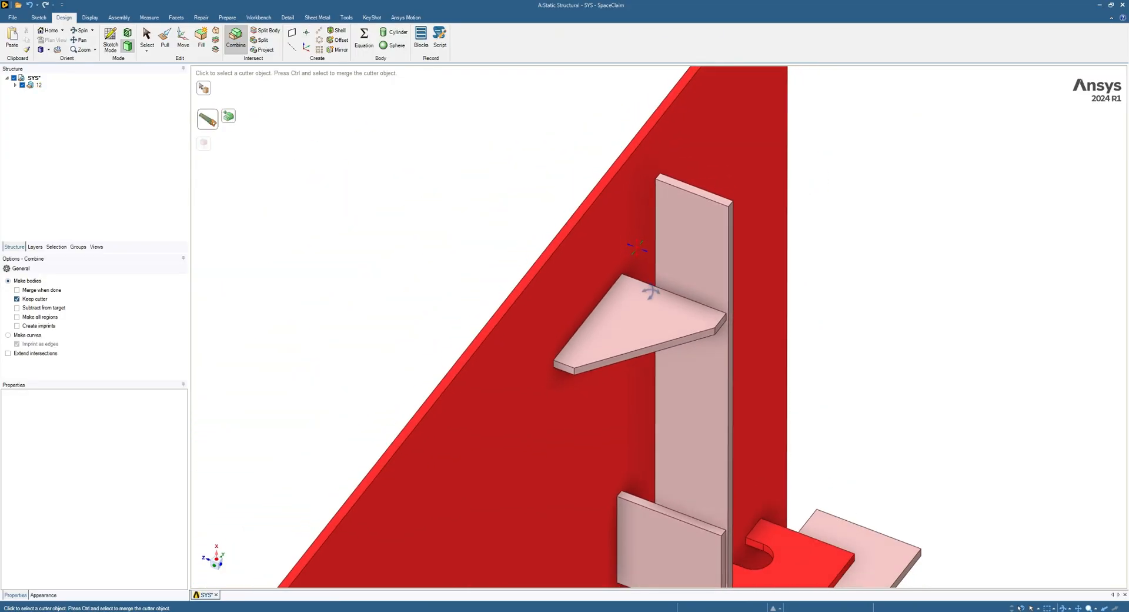
pyautogui.moveTo(650, 292)
pyautogui.mouseDown(button='middle')
pyautogui.moveTo(678, 310)
pyautogui.moveTo(660, 305)
pyautogui.mouseUp(button='middle')
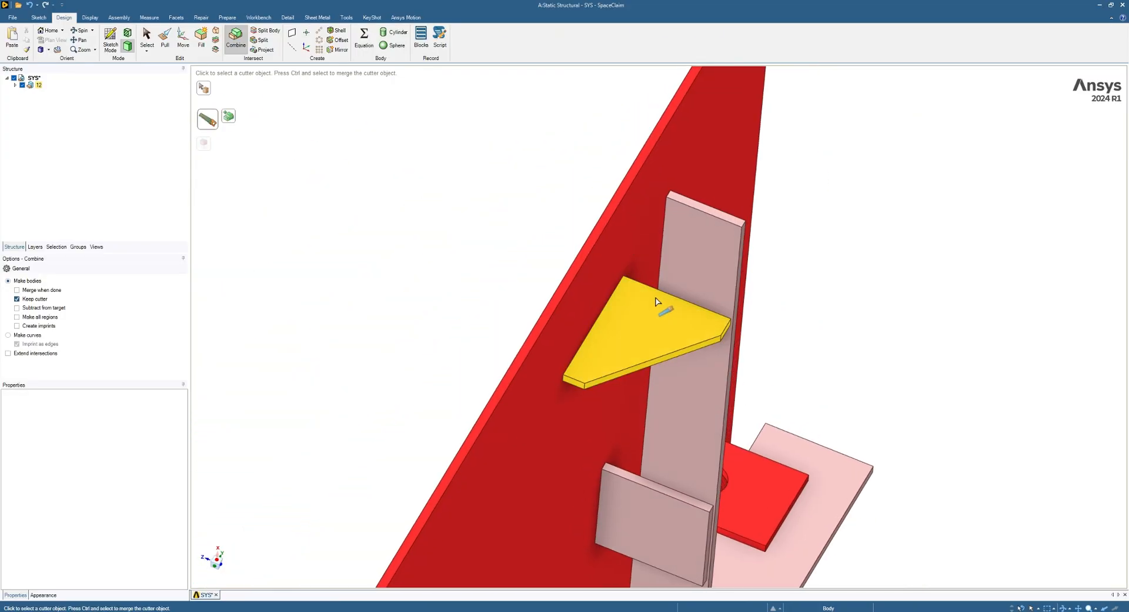
pyautogui.keyDown('ctrl'); pyautogui.click(637, 325); pyautogui.keyUp('ctrl')
# - Merge the remaining gussets, plates and stiffeners of the side wall into the panel body with Combine
pyautogui.scroll(-5, 521, 209)
pyautogui.moveTo(521, 209)
pyautogui.mouseDown(button='middle')
pyautogui.moveTo(560, 232)
pyautogui.moveTo(517, 227)
pyautogui.mouseUp(button='middle')
pyautogui.scroll(-1, 517, 227)
pyautogui.keyDown('ctrl'); pyautogui.click(538, 274); pyautogui.keyUp('ctrl')
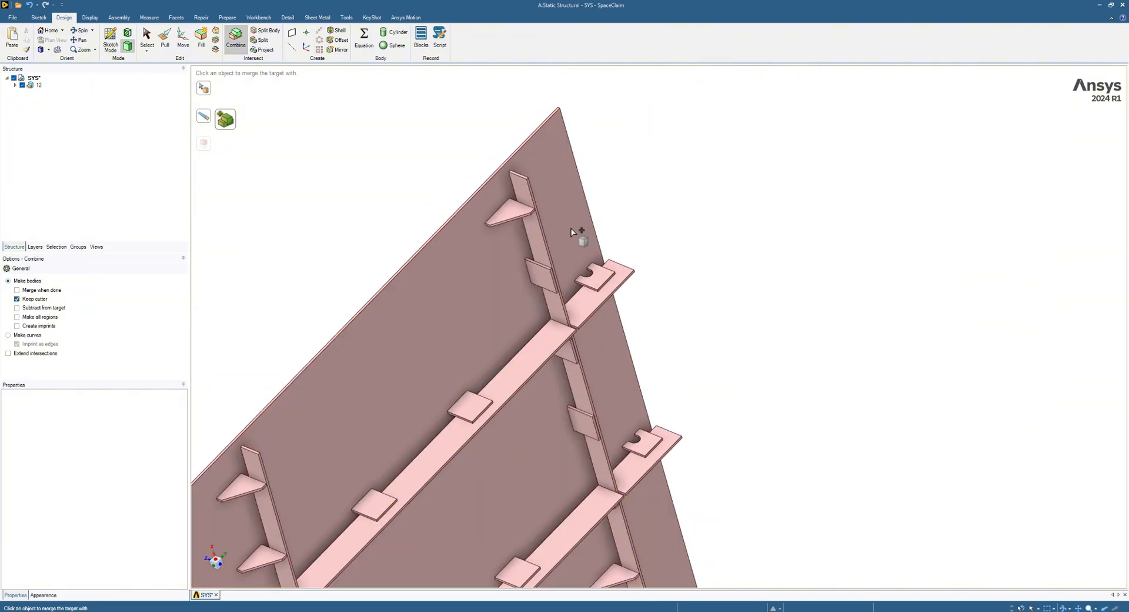
pyautogui.scroll(-3, 600, 217)
pyautogui.scroll(3, 578, 296)
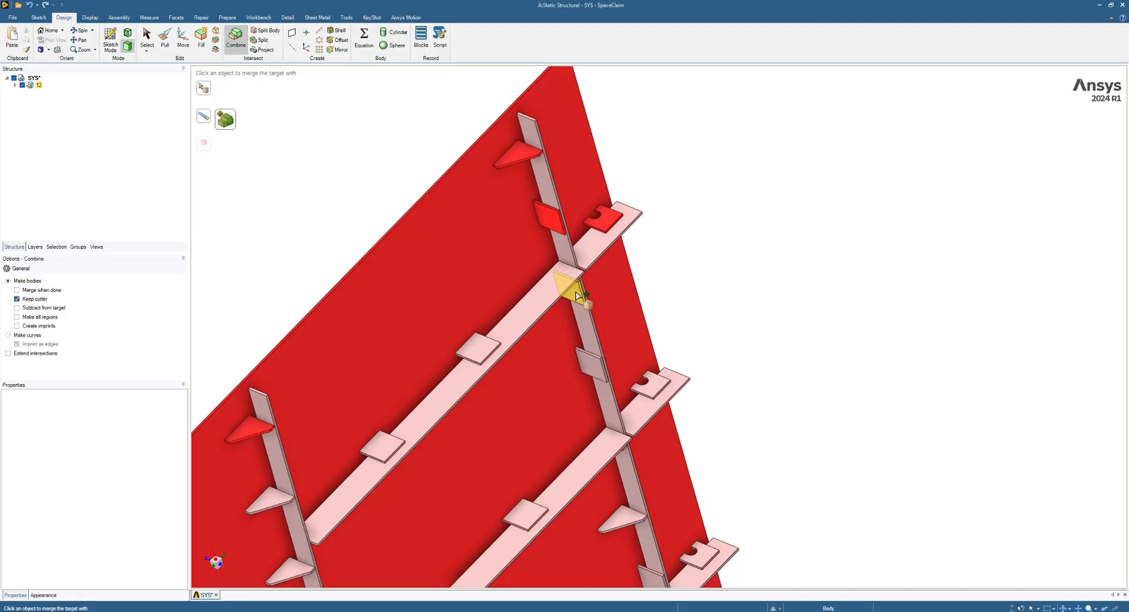
pyautogui.keyDown('ctrl'); pyautogui.click(578, 296); pyautogui.keyUp('ctrl')
pyautogui.scroll(-6, 618, 244)
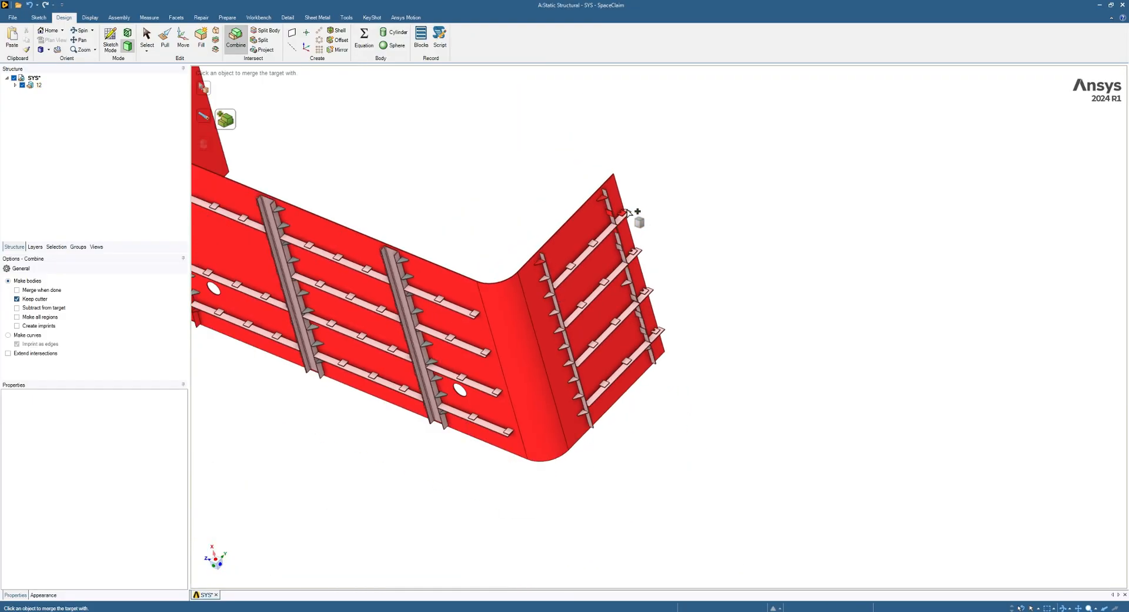
pyautogui.keyDown('ctrl'); pyautogui.click(627, 212); pyautogui.keyUp('ctrl')
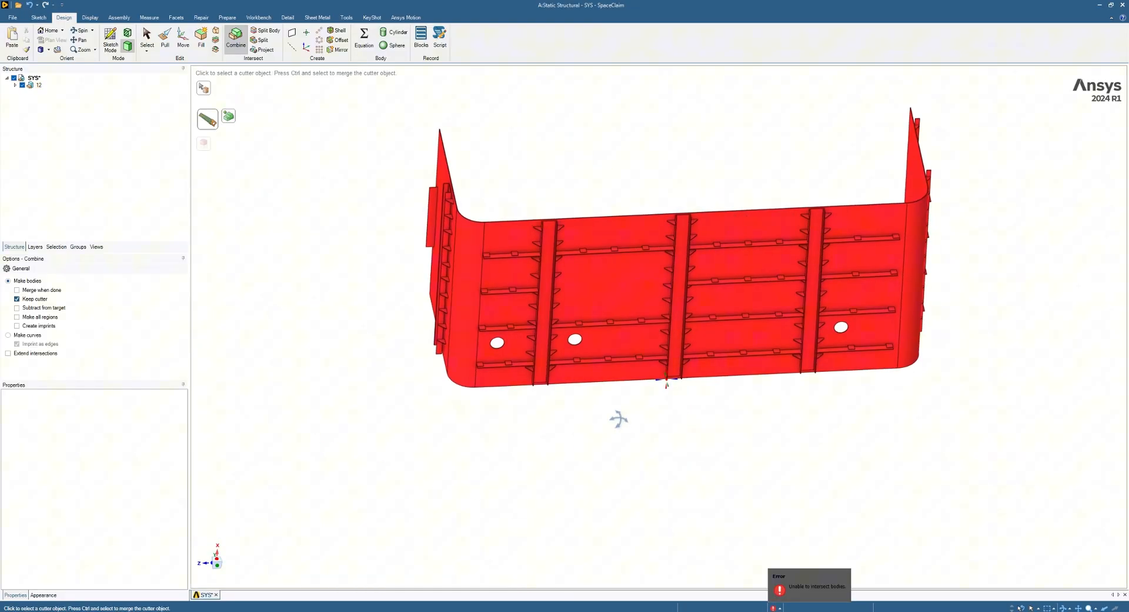
pyautogui.moveTo(618, 419); pyautogui.dragTo(532, 393, button='middle')
# - Check that the merged panel is picked as a whole by selecting its component with the Move tool
pyautogui.click(147, 39)
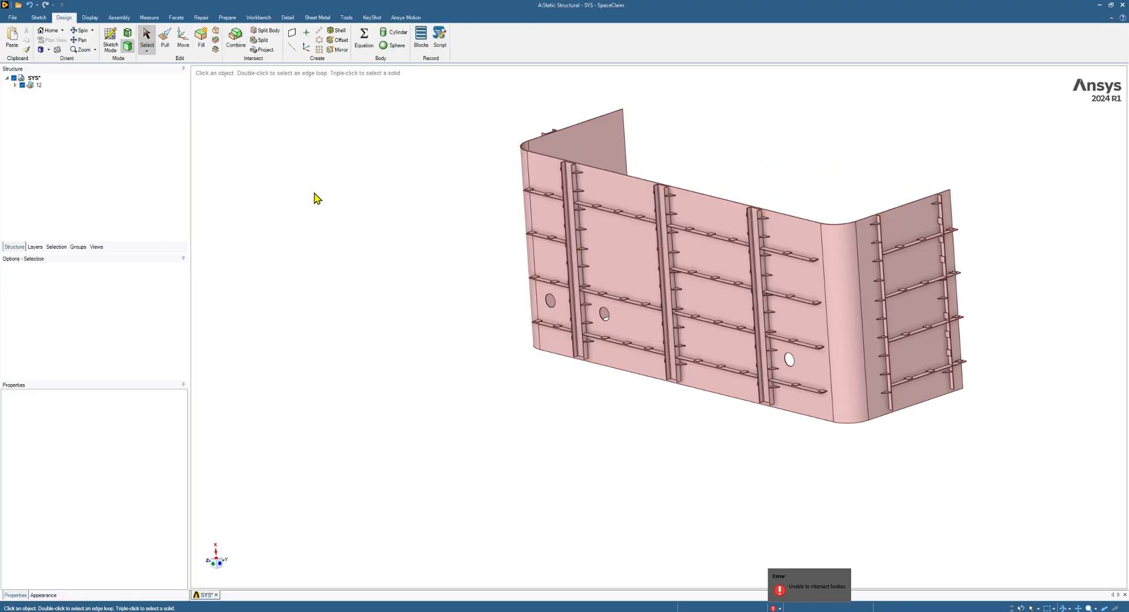
pyautogui.click(183, 47)
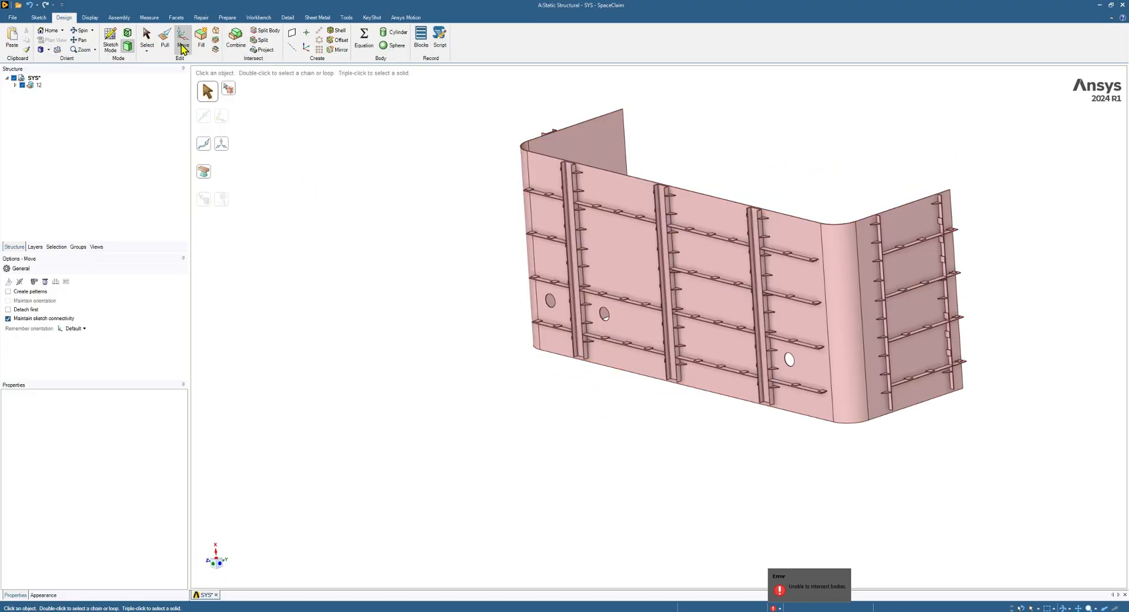
pyautogui.click(231, 91)
pyautogui.scroll(5, 783, 288)
pyautogui.click(771, 262)
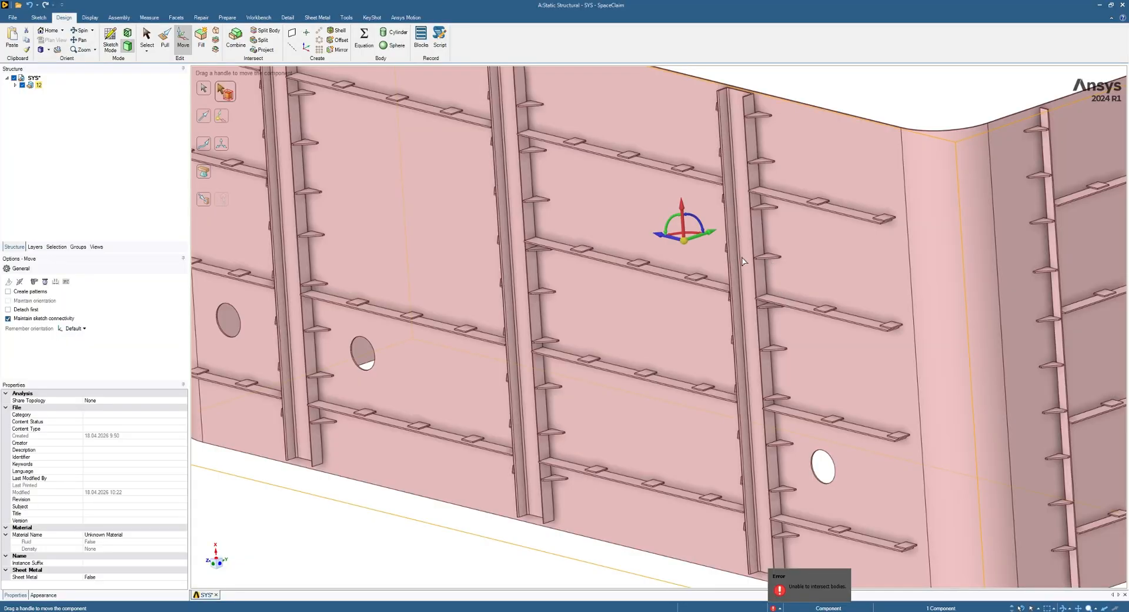
pyautogui.scroll(-5, 678, 265)
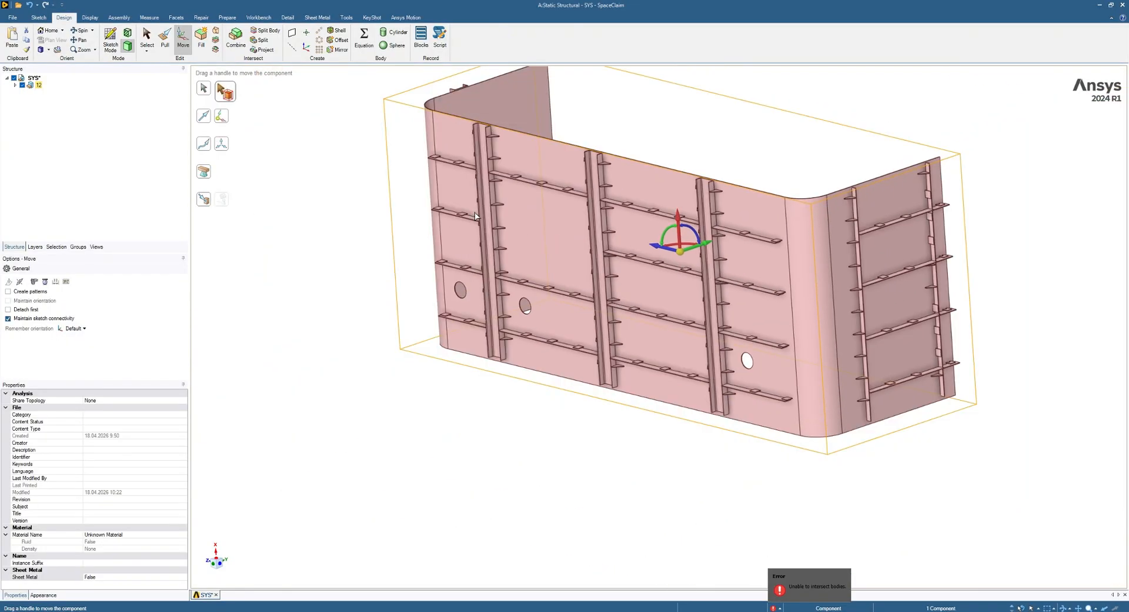
pyautogui.click(147, 37)
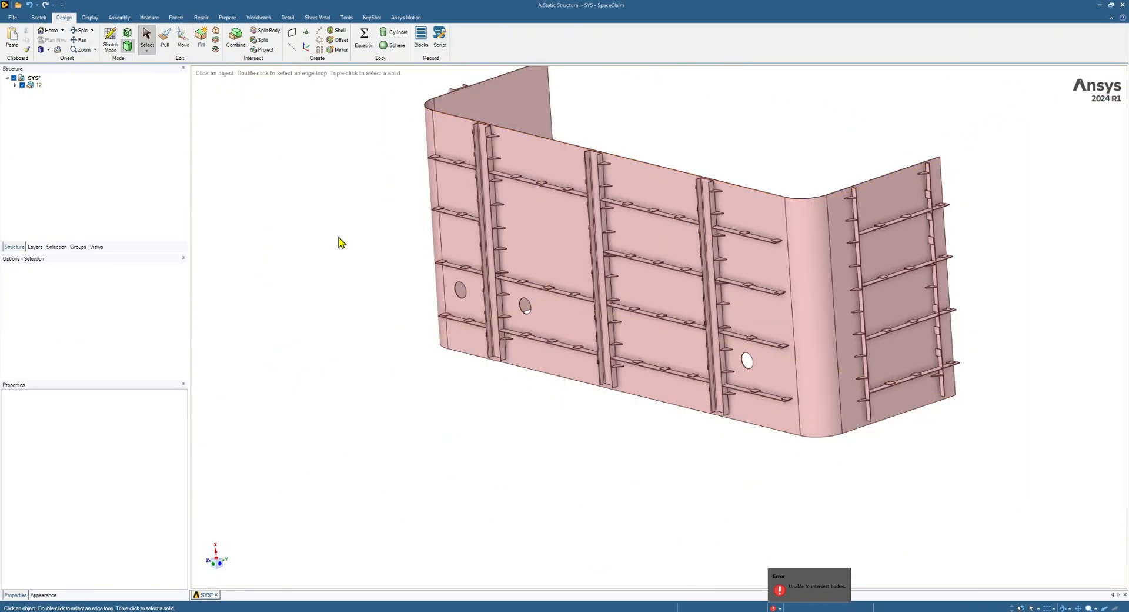
# - Switch to Workbench and open the Static Structural Model in Mechanical, reading in the updated upstream geometry
pyautogui.moveTo(702, 609)
pyautogui.click(702, 589)
pyautogui.click(346, 233)
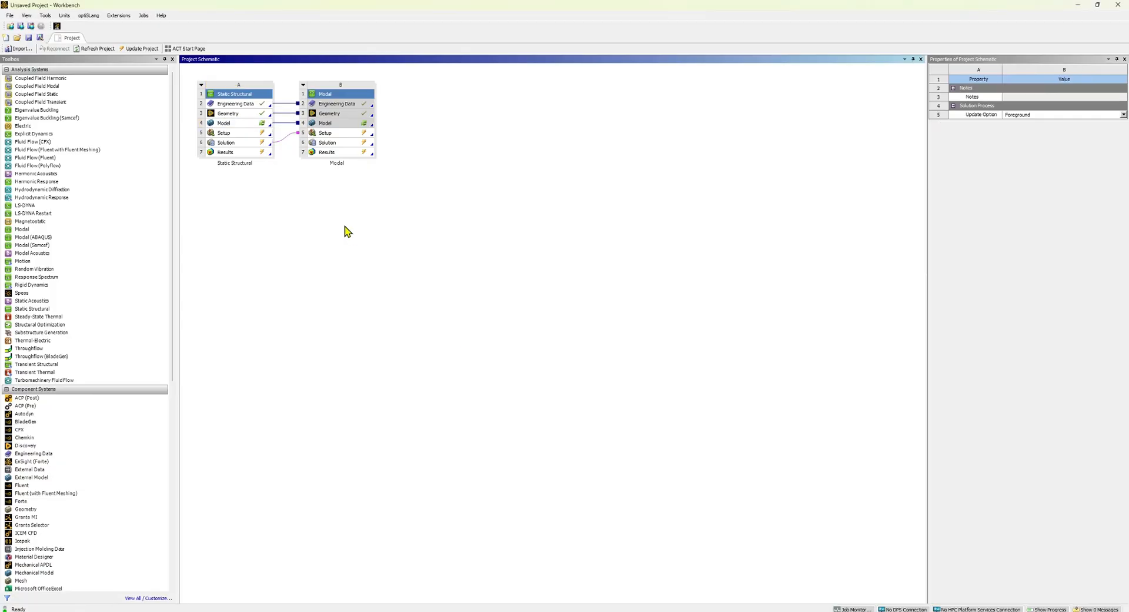
pyautogui.rightClick(231, 124)
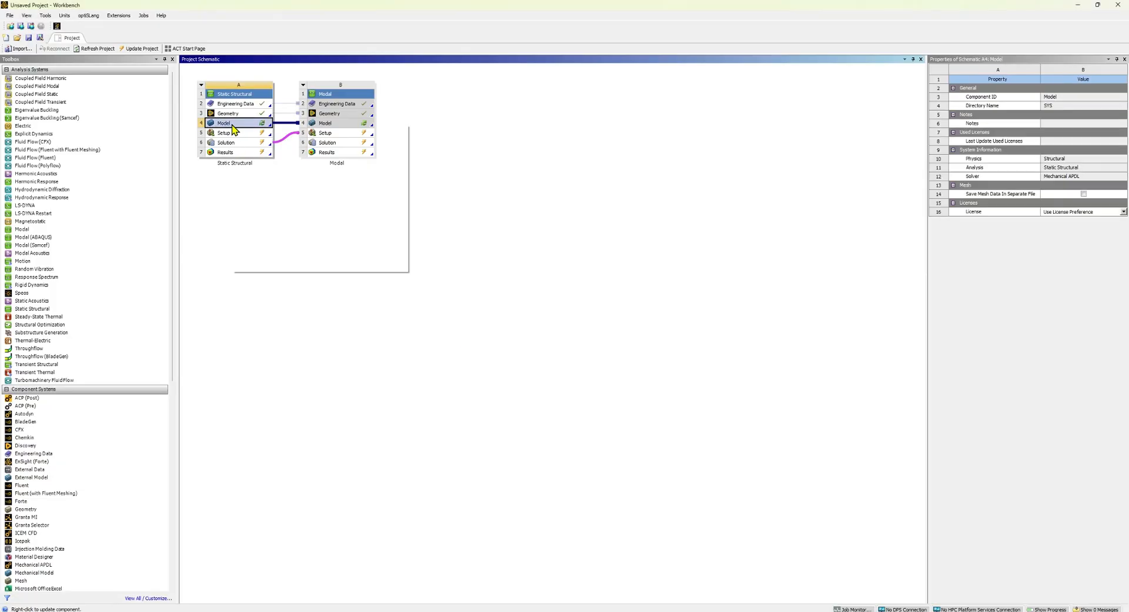
pyautogui.click(253, 129)
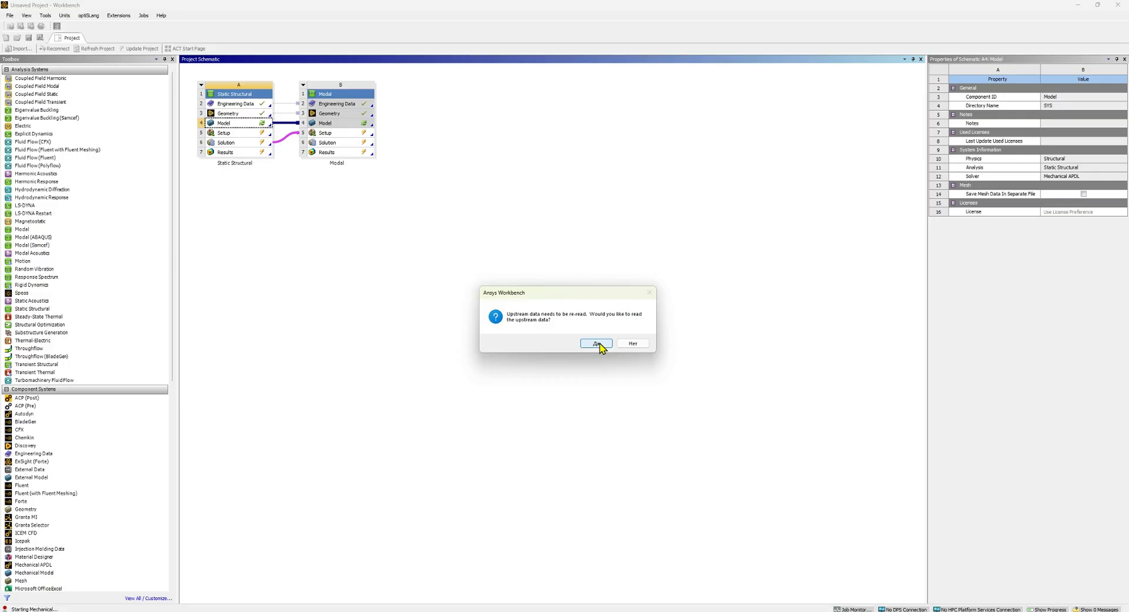
pyautogui.click(597, 344)
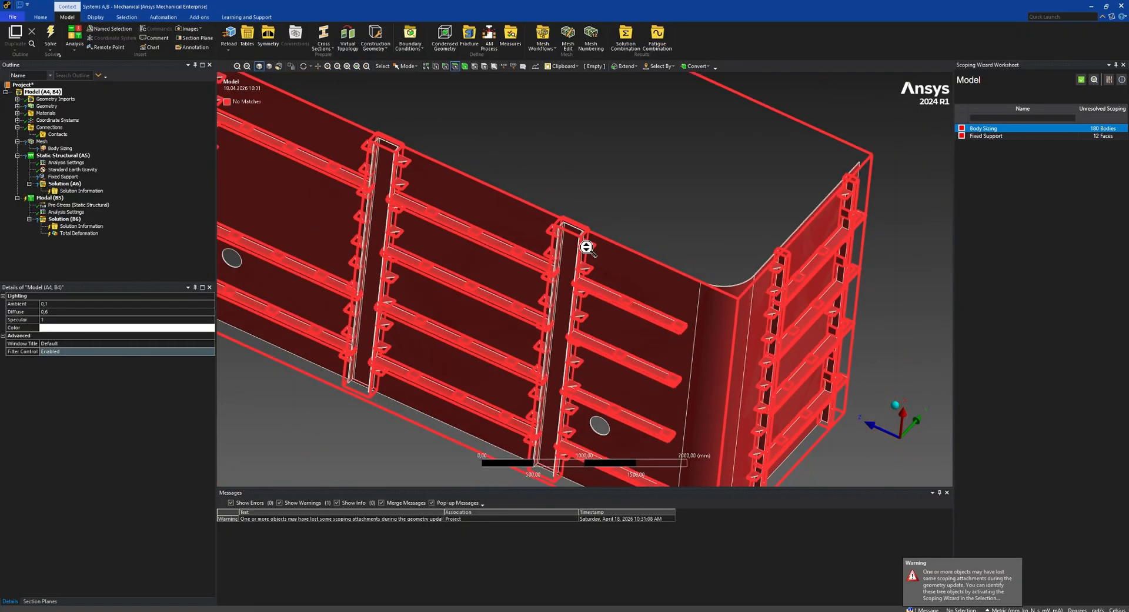
# - Rescope the Body Sizing mesh control to the merged panel body
pyautogui.click(60, 149)
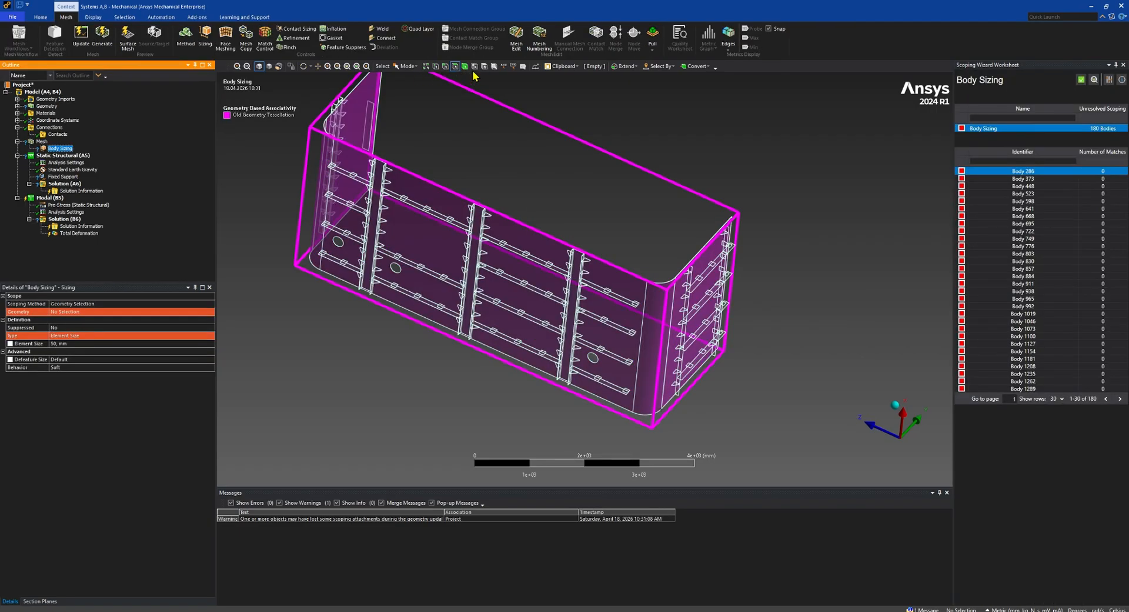
pyautogui.click(399, 200)
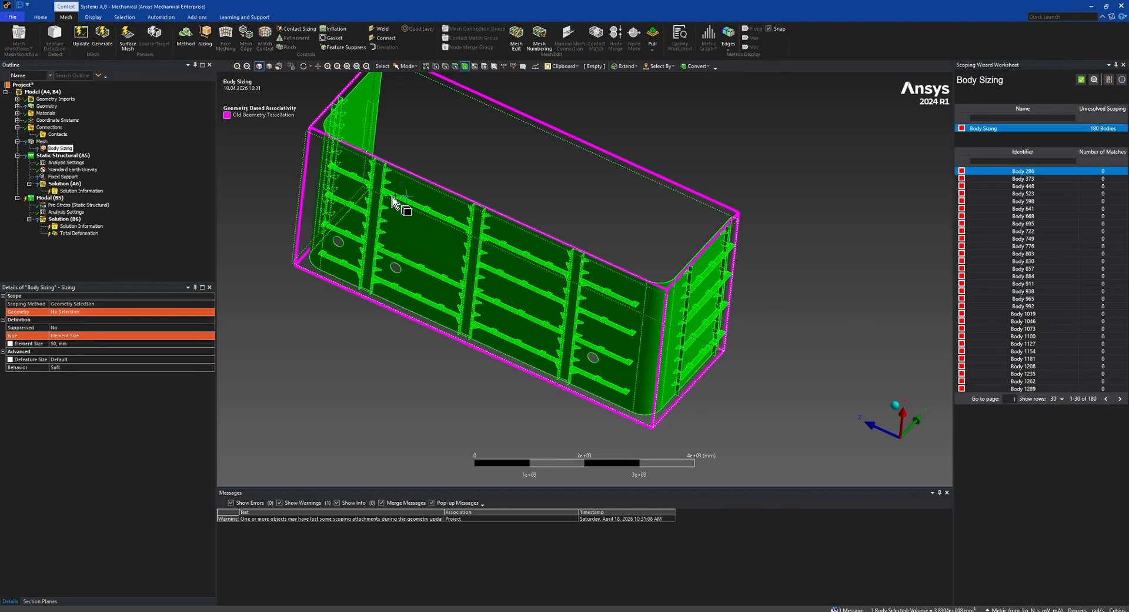
pyautogui.click(73, 312)
pyautogui.click(72, 312)
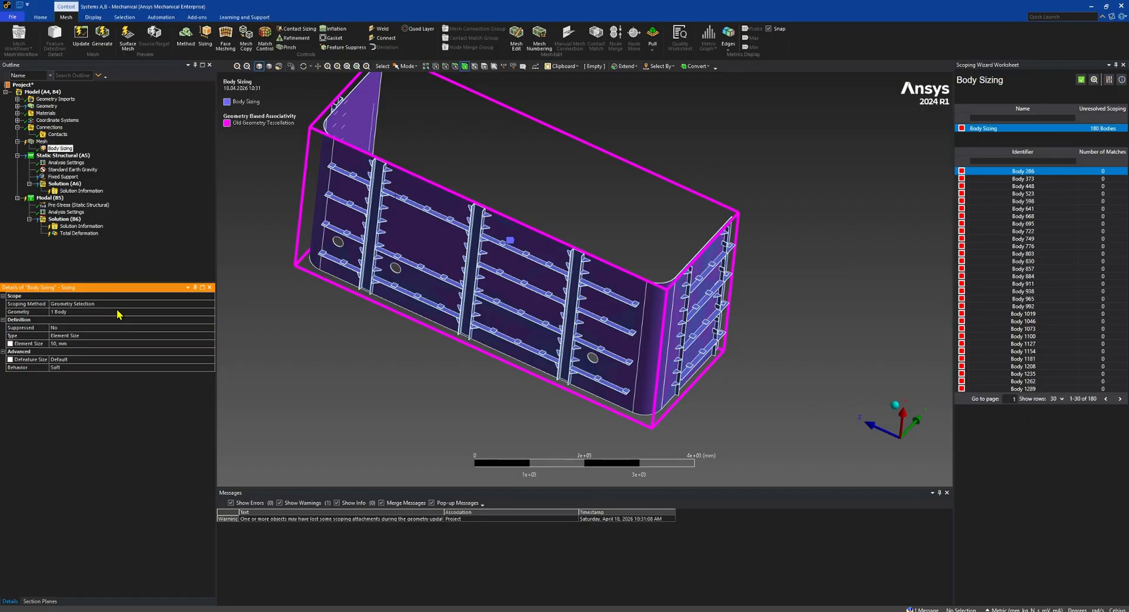
# - Update the mesh of the merged panel, check it in the view, and dismiss the antivirus notification
pyautogui.rightClick(41, 141)
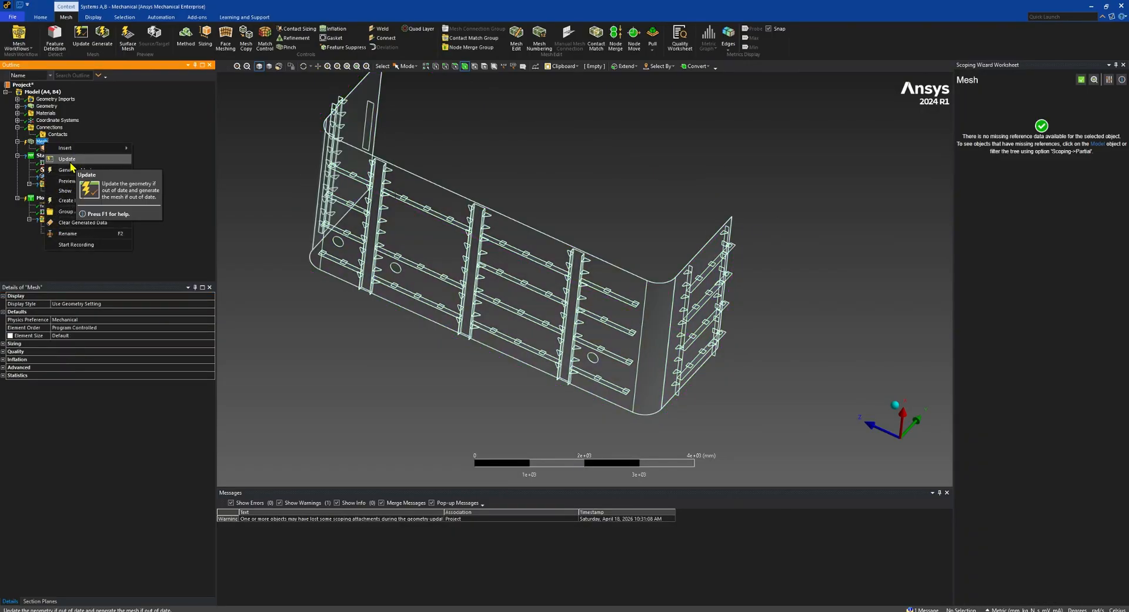
pyautogui.click(67, 159)
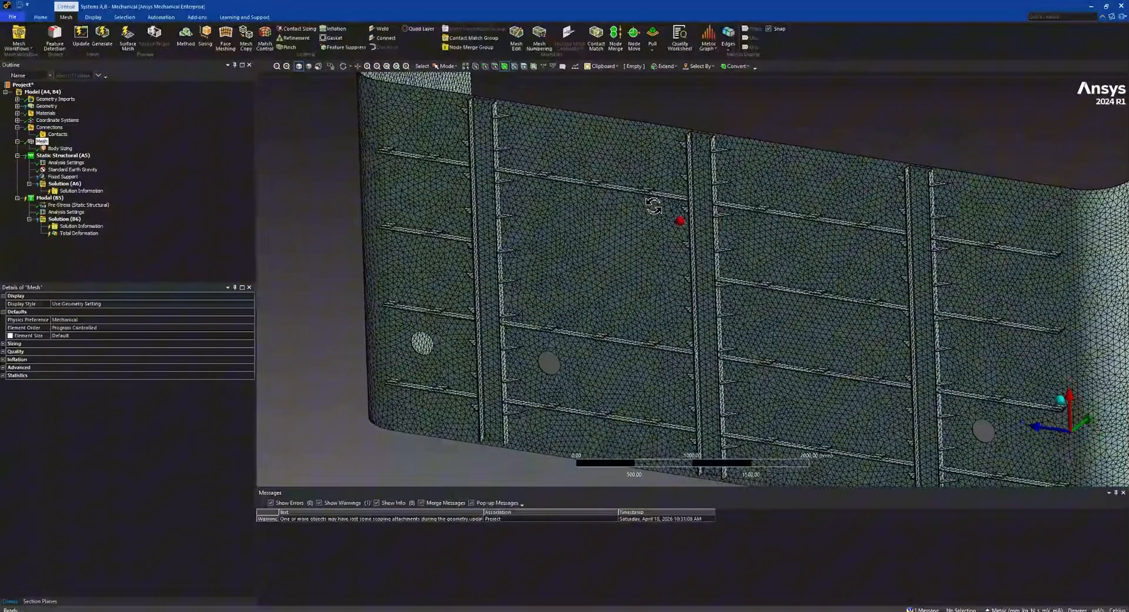
pyautogui.scroll(-3, 542, 222)
pyautogui.keyDown('ctrl'); pyautogui.moveTo(700, 223); pyautogui.dragTo(583, 222, button='middle'); pyautogui.keyUp('ctrl')
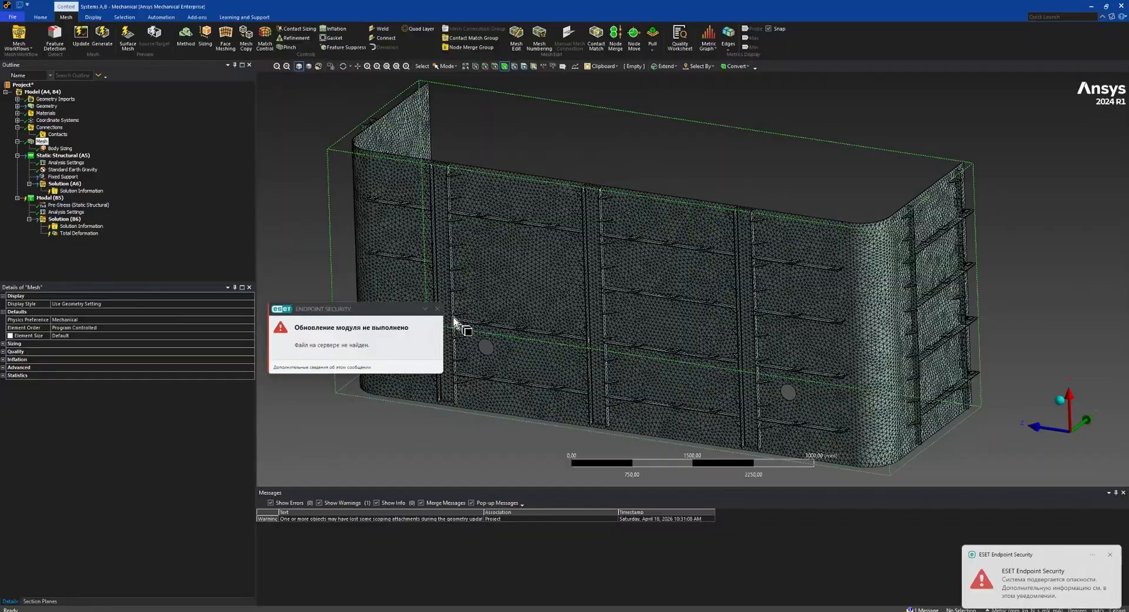
pyautogui.click(1110, 555)
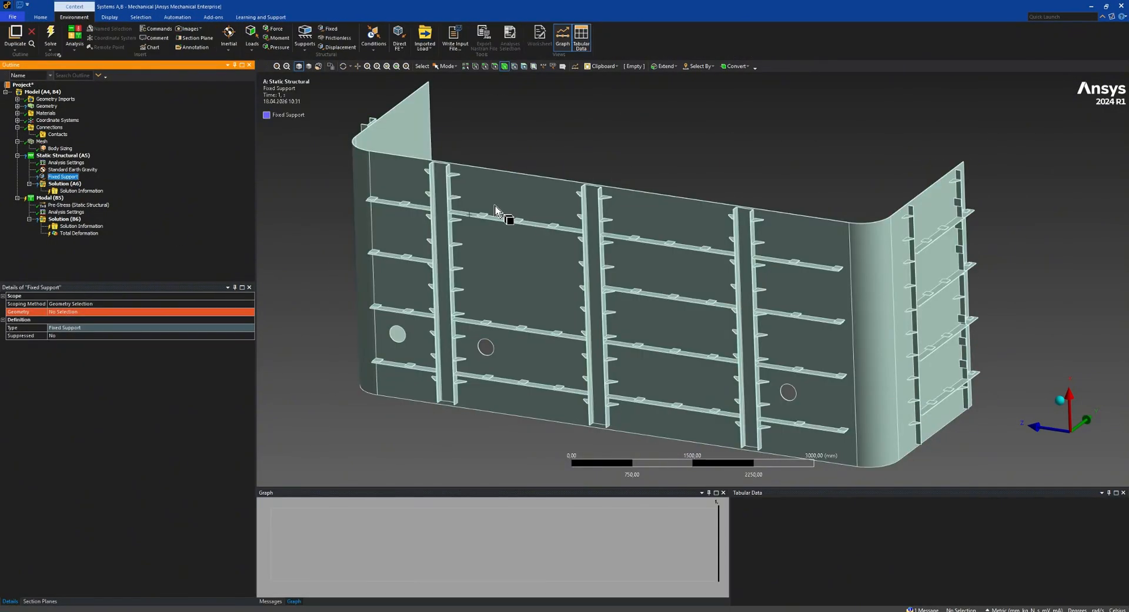
# - For the Fixed Support, select the narrow edge faces along the side wall and the rounded corner of the panel
pyautogui.moveTo(504, 213); pyautogui.dragTo(570, 297, button='middle')
pyautogui.scroll(3, 437, 156)
pyautogui.keyDown('ctrl'); pyautogui.moveTo(406, 178); pyautogui.dragTo(623, 328, button='middle'); pyautogui.keyUp('ctrl')
pyautogui.scroll(5, 585, 181)
pyautogui.keyDown('ctrl'); pyautogui.moveTo(459, 200); pyautogui.dragTo(687, 135, button='middle'); pyautogui.keyUp('ctrl')
pyautogui.scroll(3, 524, 323)
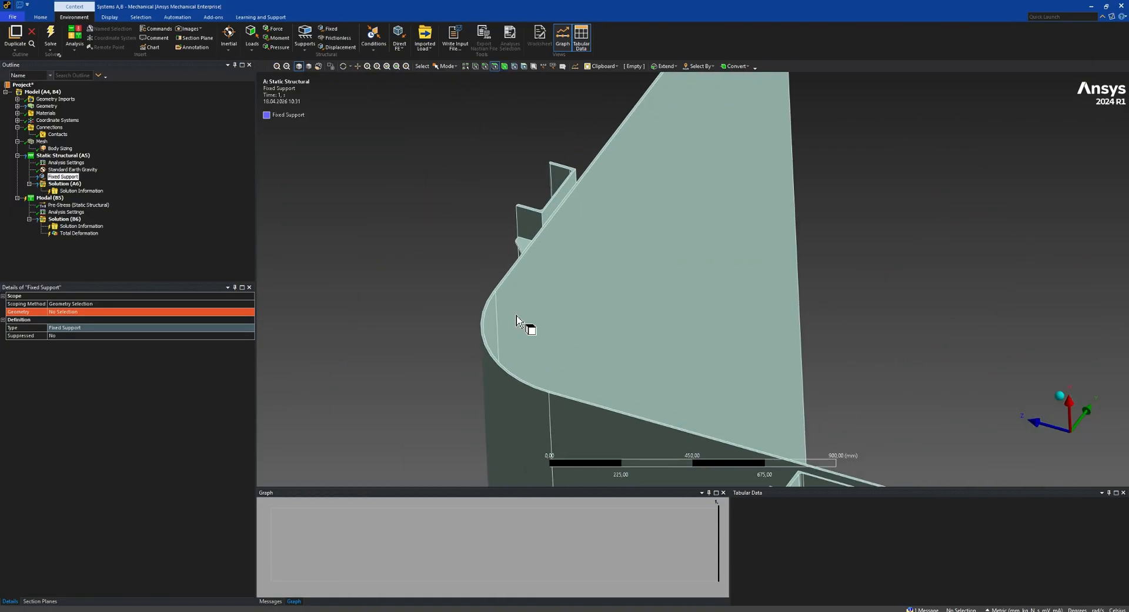
pyautogui.keyDown('ctrl'); pyautogui.moveTo(497, 315); pyautogui.dragTo(532, 249, button='middle'); pyautogui.keyUp('ctrl')
pyautogui.scroll(5, 456, 186)
pyautogui.keyDown('ctrl'); pyautogui.moveTo(443, 185); pyautogui.dragTo(537, 306, button='middle'); pyautogui.keyUp('ctrl')
pyautogui.scroll(3, 536, 306)
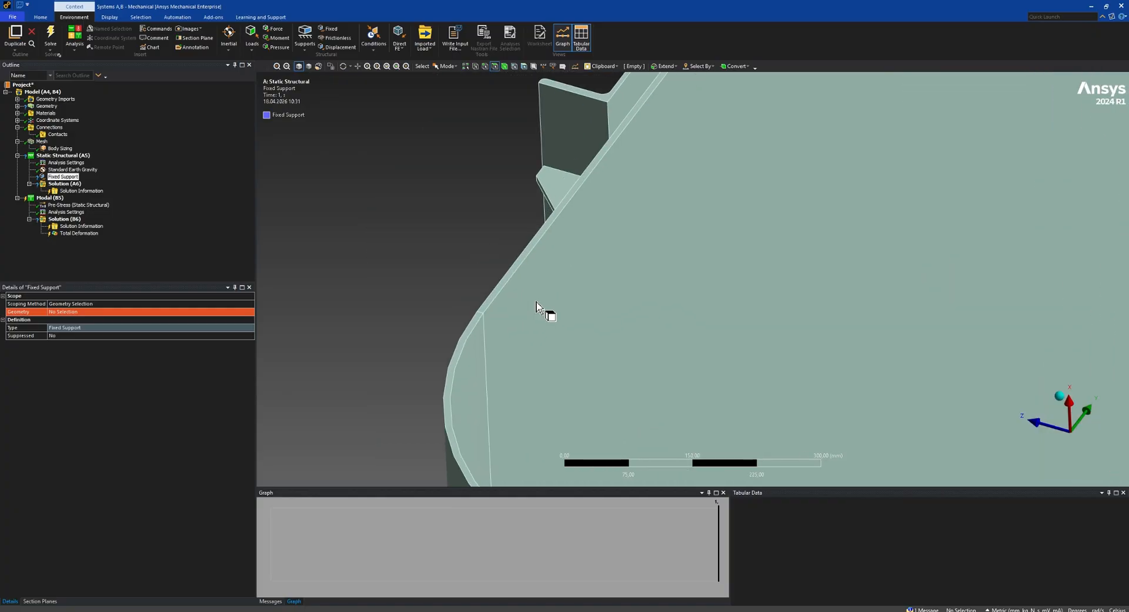
pyautogui.click(500, 282)
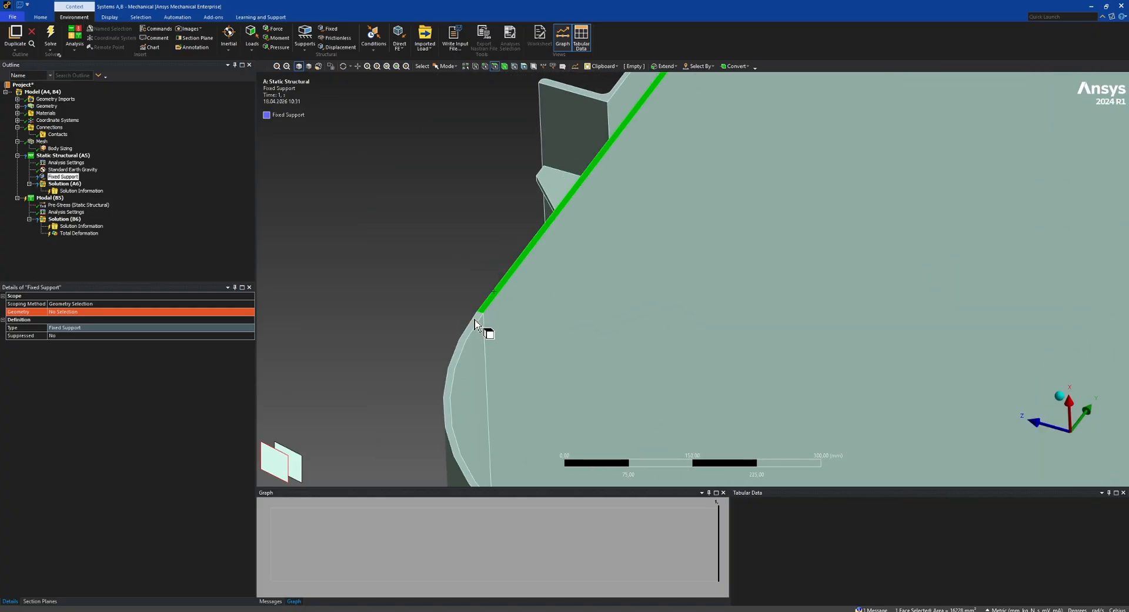
pyautogui.keyDown('ctrl'); pyautogui.click(474, 318); pyautogui.keyUp('ctrl')
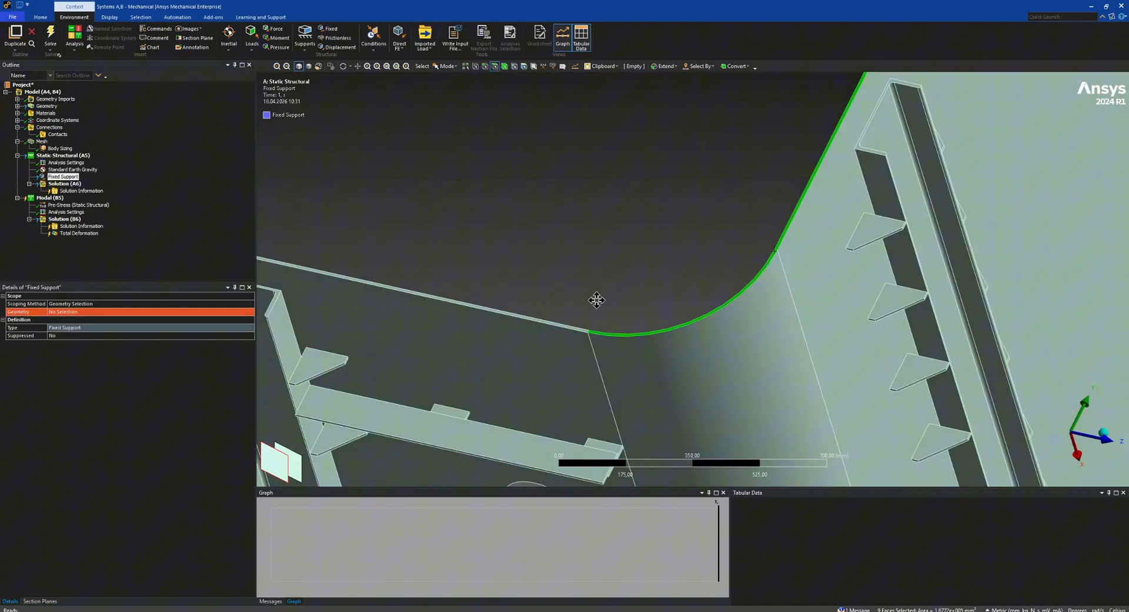
# - Add the long wall's remaining edge face to the selection and apply the 12 perimeter faces as the Fixed Support geometry
pyautogui.scroll(3, 597, 300)
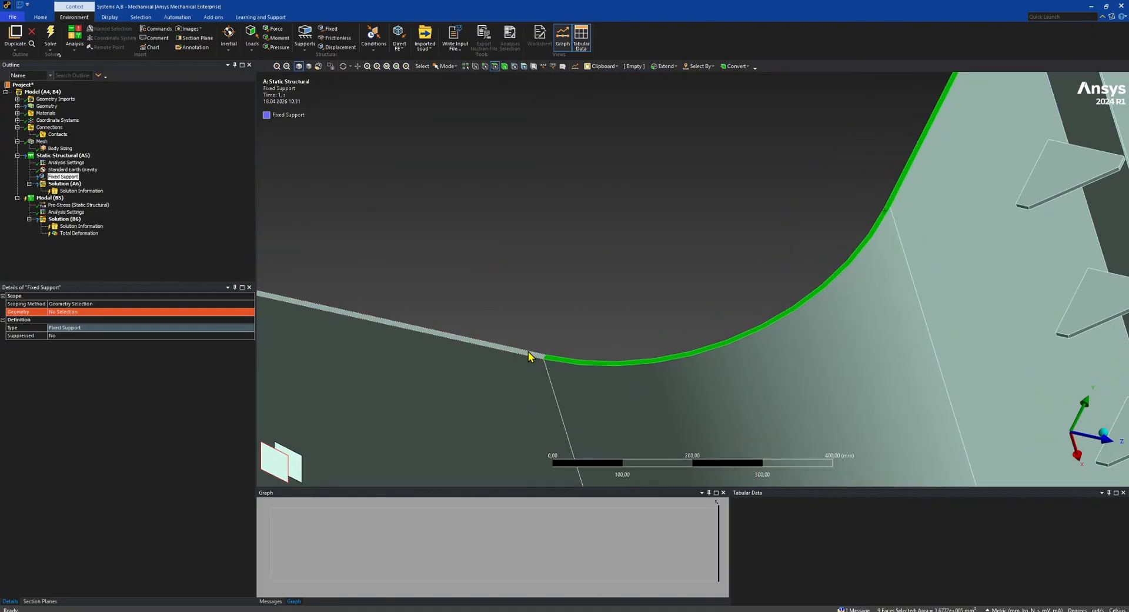
pyautogui.keyDown('ctrl'); pyautogui.click(532, 353); pyautogui.keyUp('ctrl')
pyautogui.scroll(-4, 654, 310)
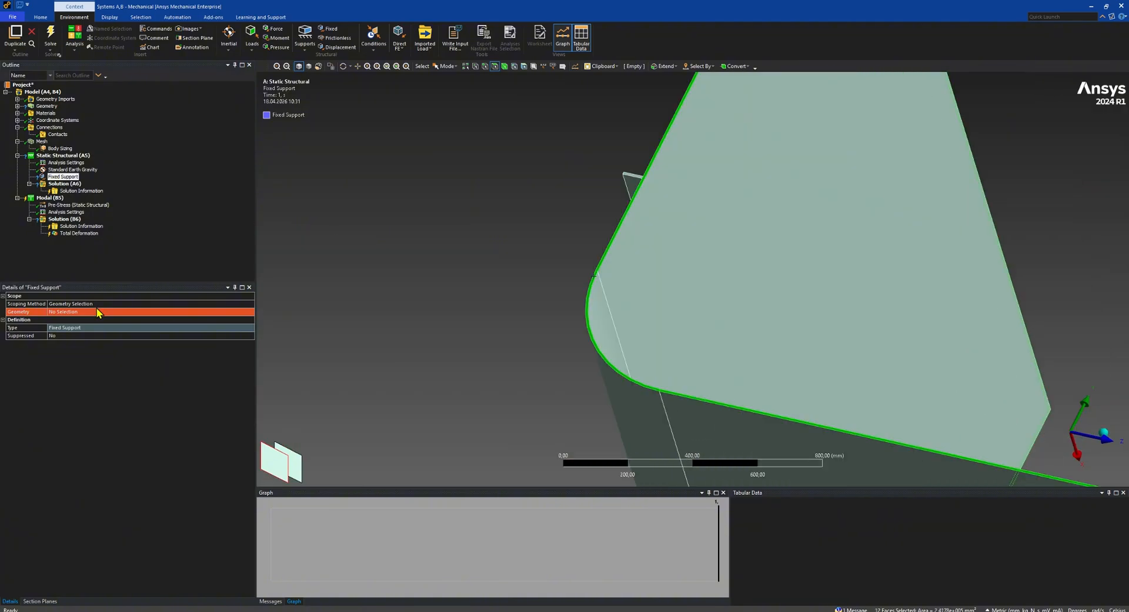
pyautogui.click(98, 313)
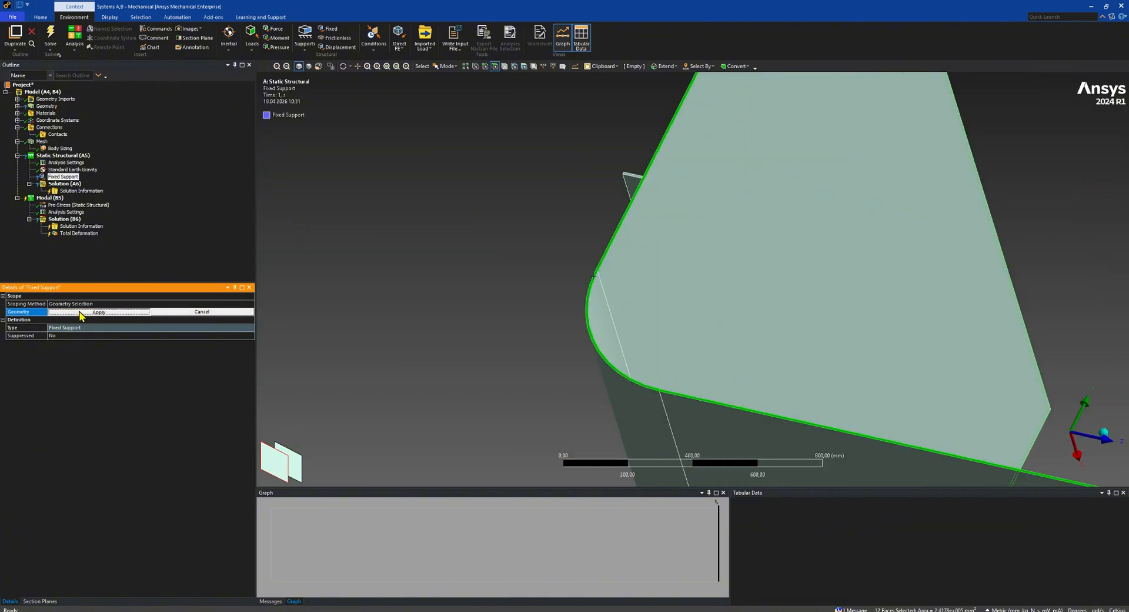
pyautogui.click(59, 312)
pyautogui.scroll(-4, 503, 258)
pyautogui.scroll(-4, 511, 262)
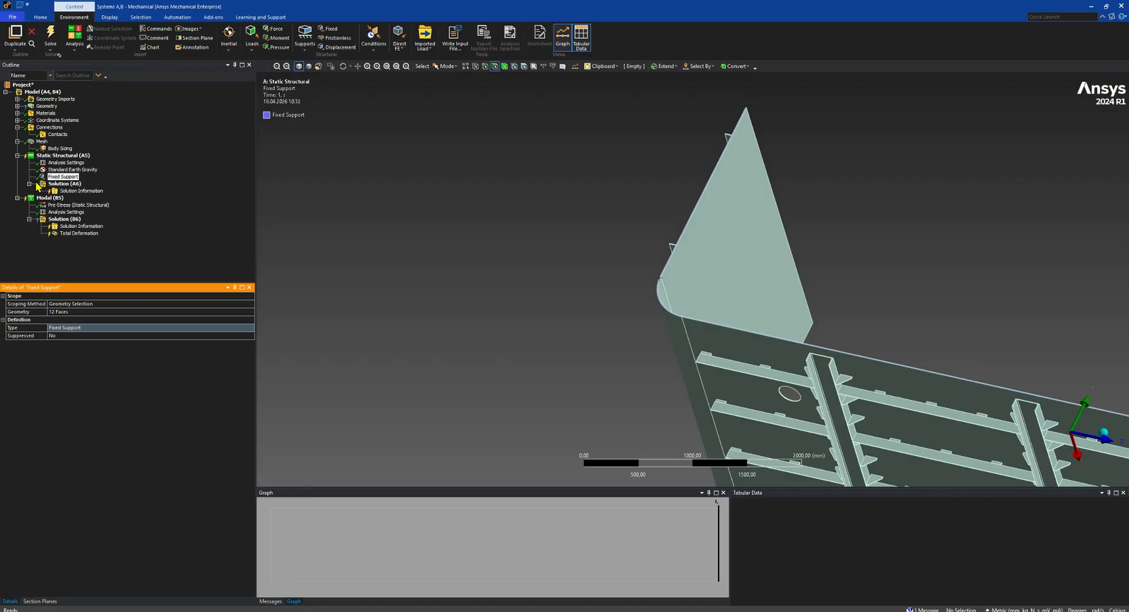
# - Assign Structural Steel as the material of the merged panel body
pyautogui.click(58, 198)
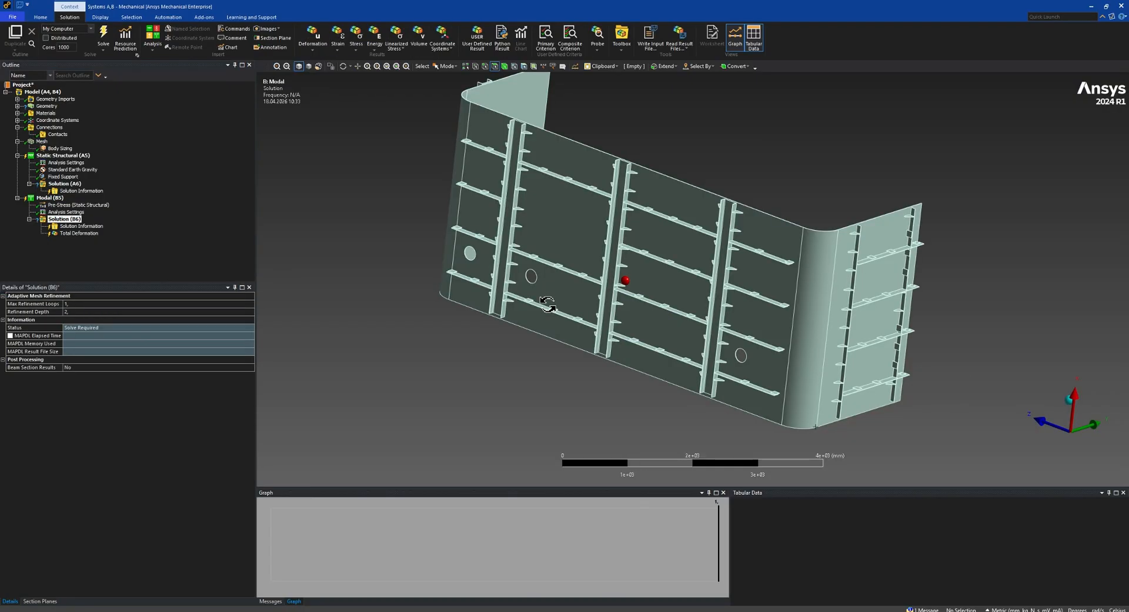
pyautogui.moveTo(550, 302); pyautogui.dragTo(582, 241, button='middle')
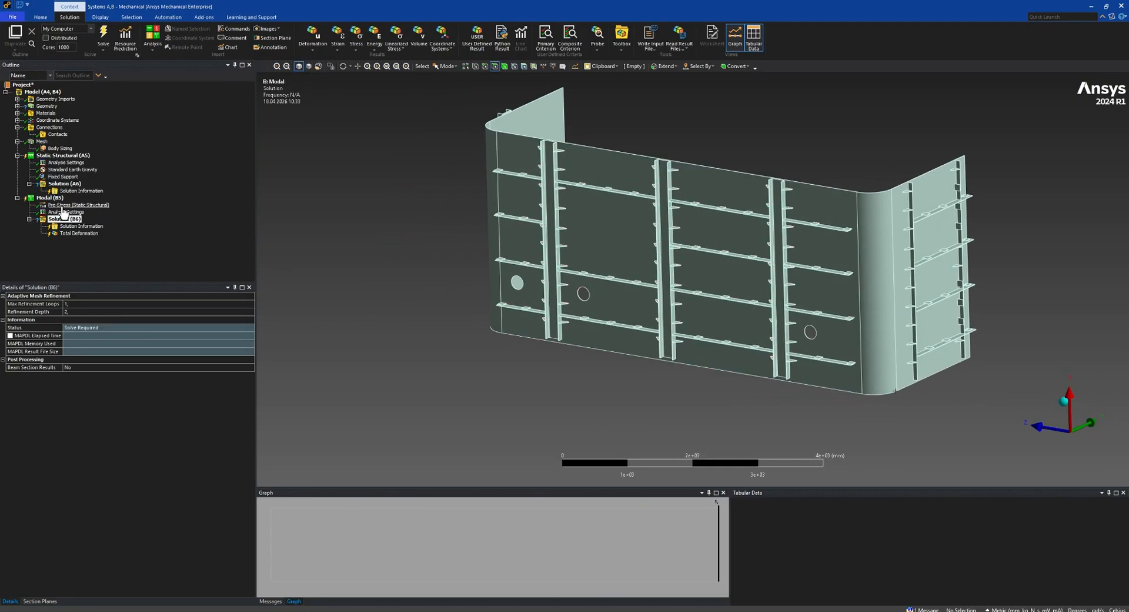
pyautogui.click(18, 106)
pyautogui.click(60, 113)
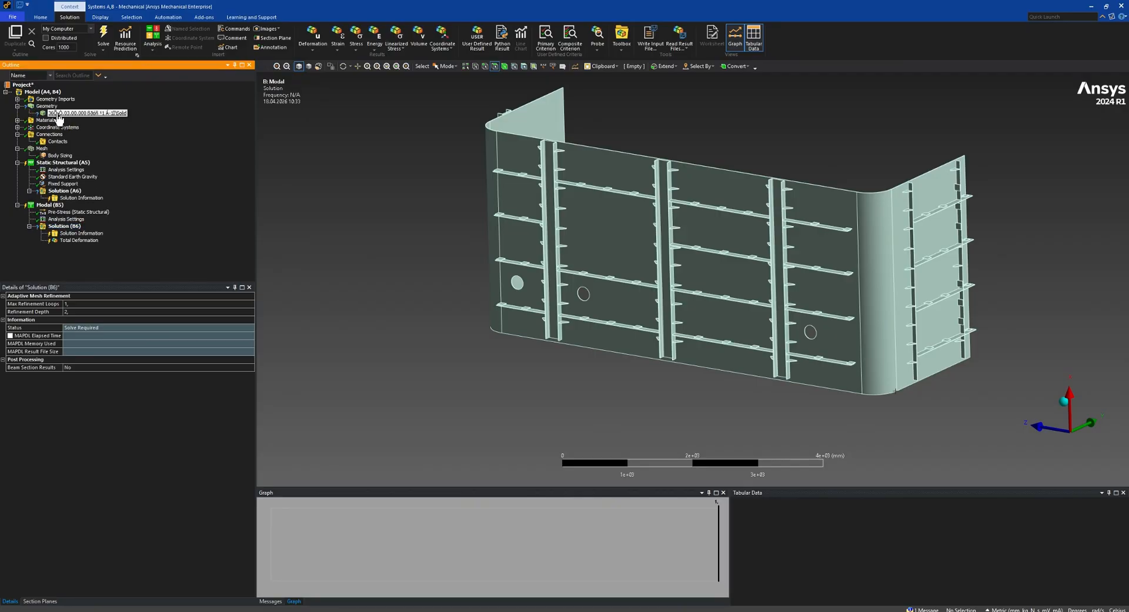
pyautogui.click(100, 359)
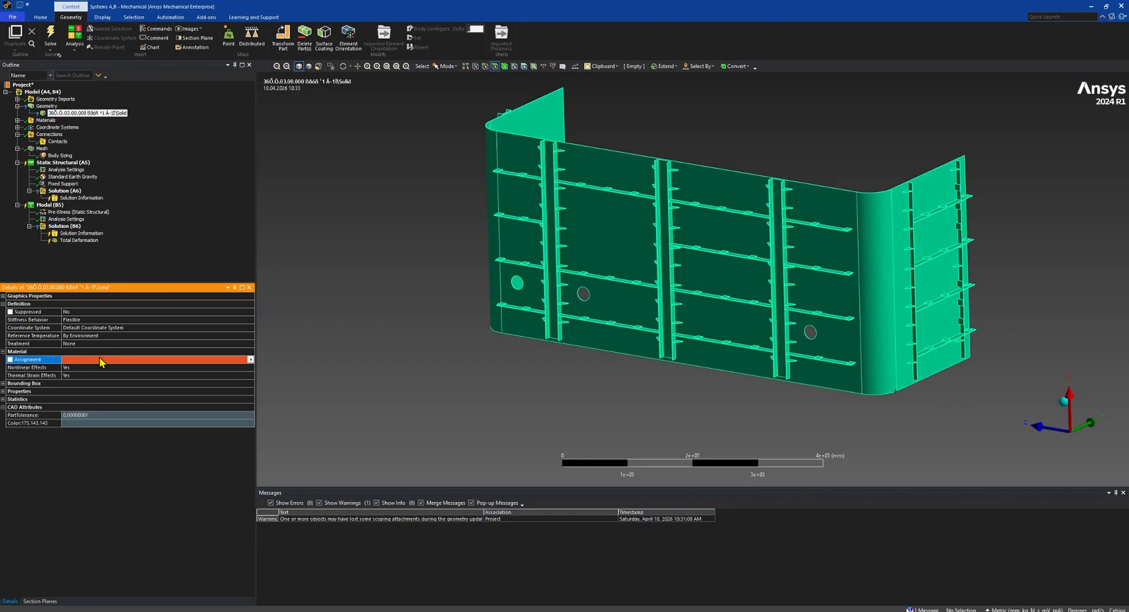
pyautogui.click(251, 360)
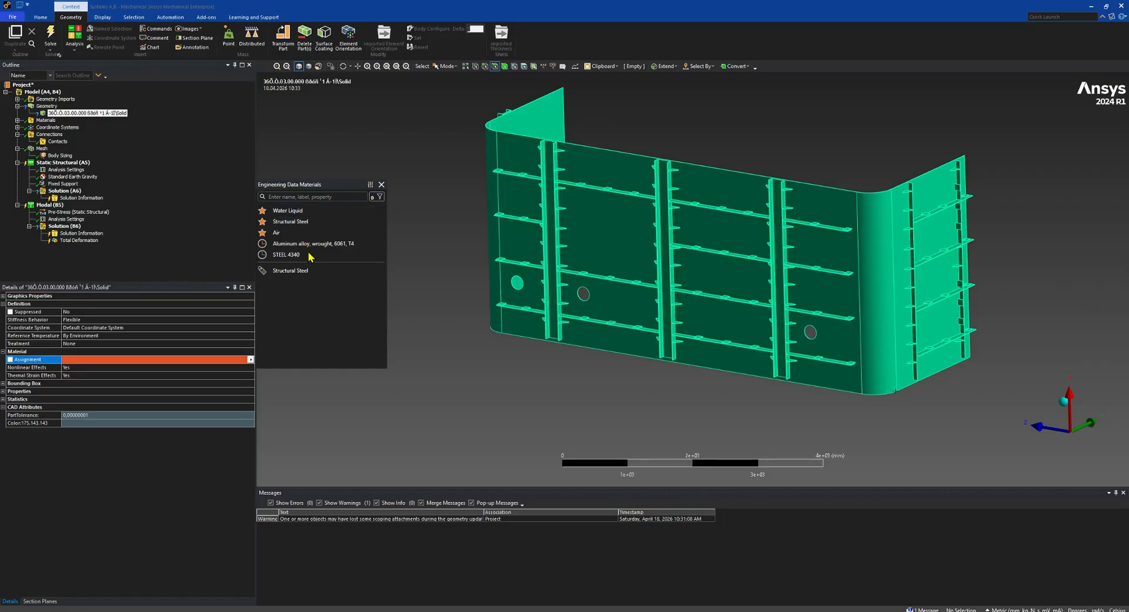
pyautogui.click(294, 273)
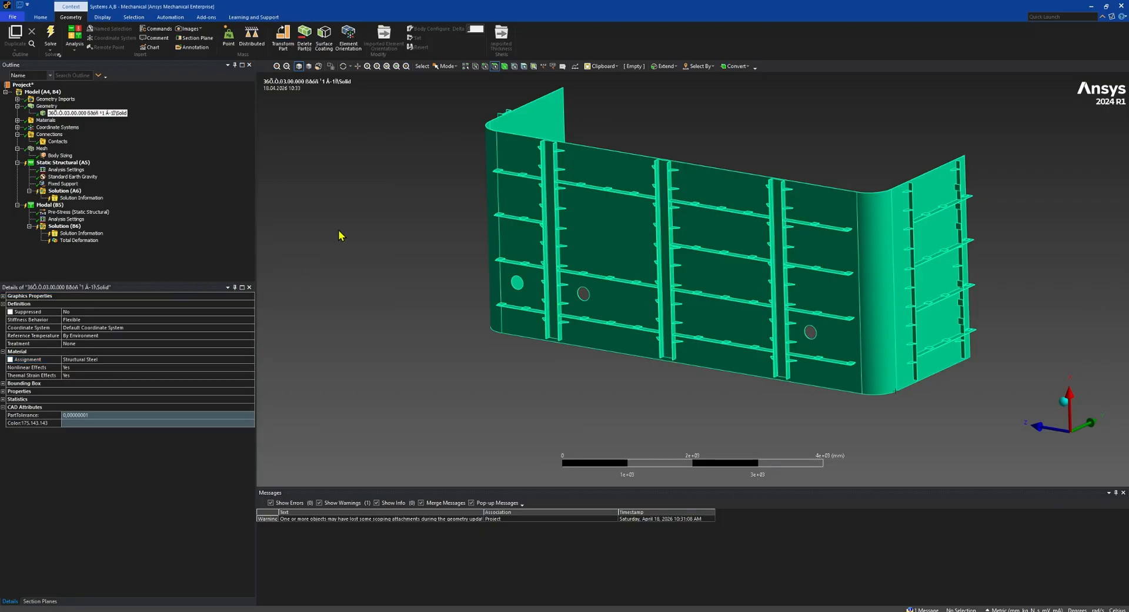
pyautogui.keyDown('ctrl'); pyautogui.moveTo(549, 219); pyautogui.dragTo(512, 235, button='middle'); pyautogui.keyUp('ctrl')
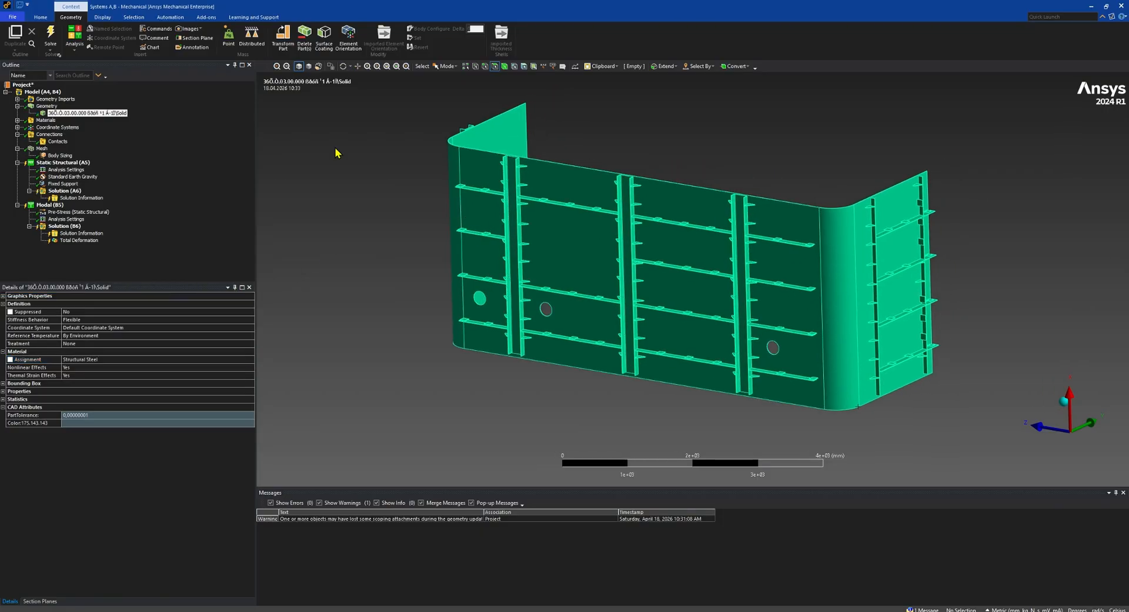
# - Solve the modal analysis together with its static structural pre-stress, moving the solution status window clear of the panel
pyautogui.click(18, 106)
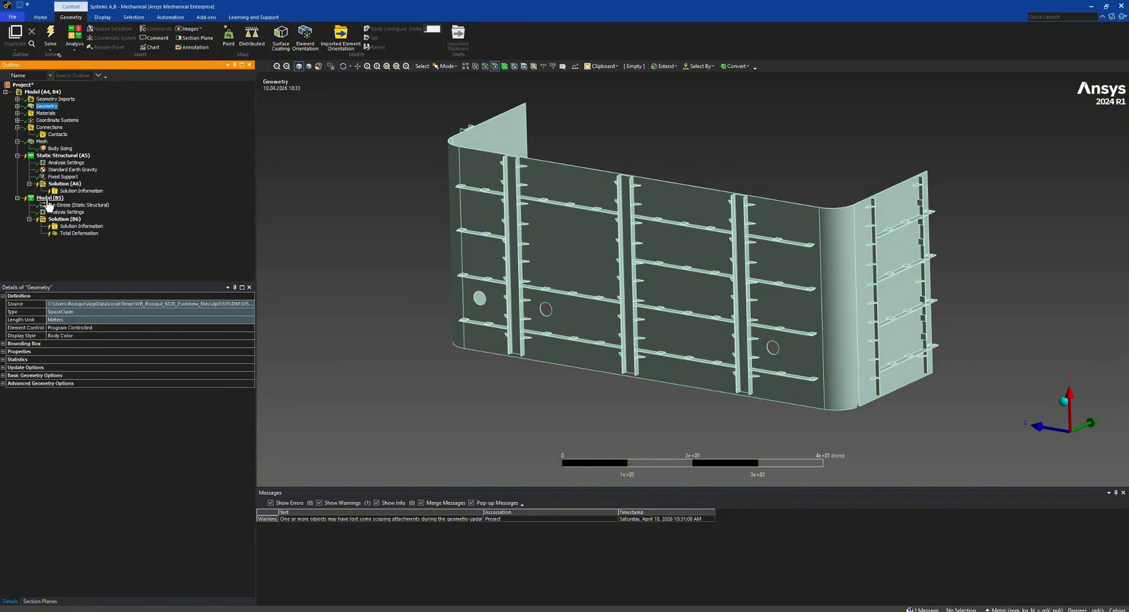
pyautogui.click(45, 199)
pyautogui.click(59, 220)
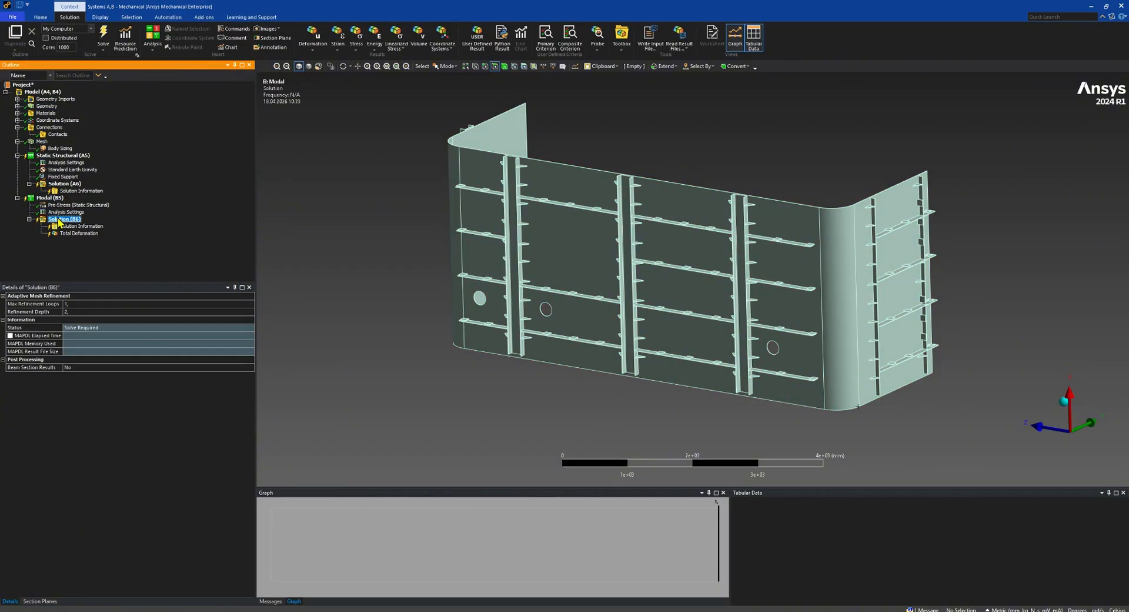
pyautogui.rightClick(59, 220)
pyautogui.click(76, 241)
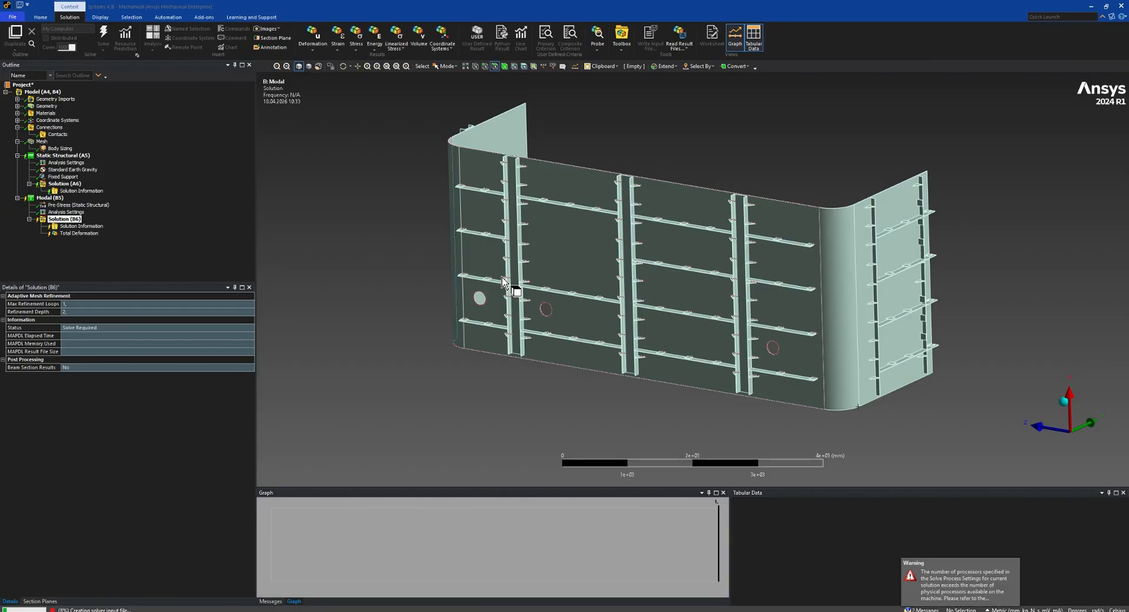
pyautogui.scroll(1, 560, 294)
pyautogui.scroll(1, 541, 295)
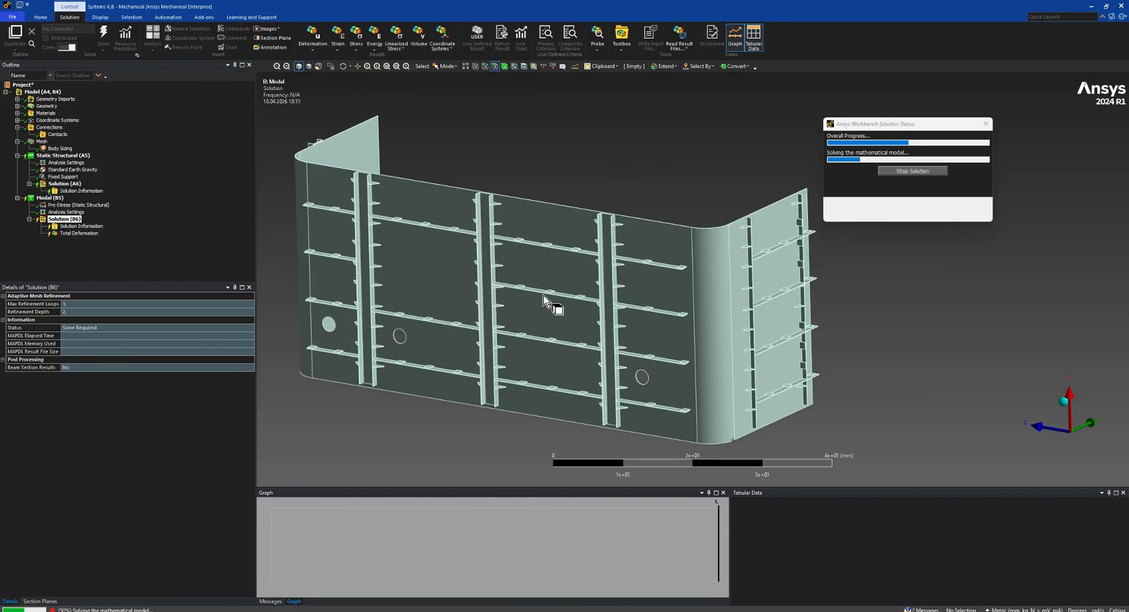
pyautogui.moveTo(894, 130); pyautogui.dragTo(944, 154)
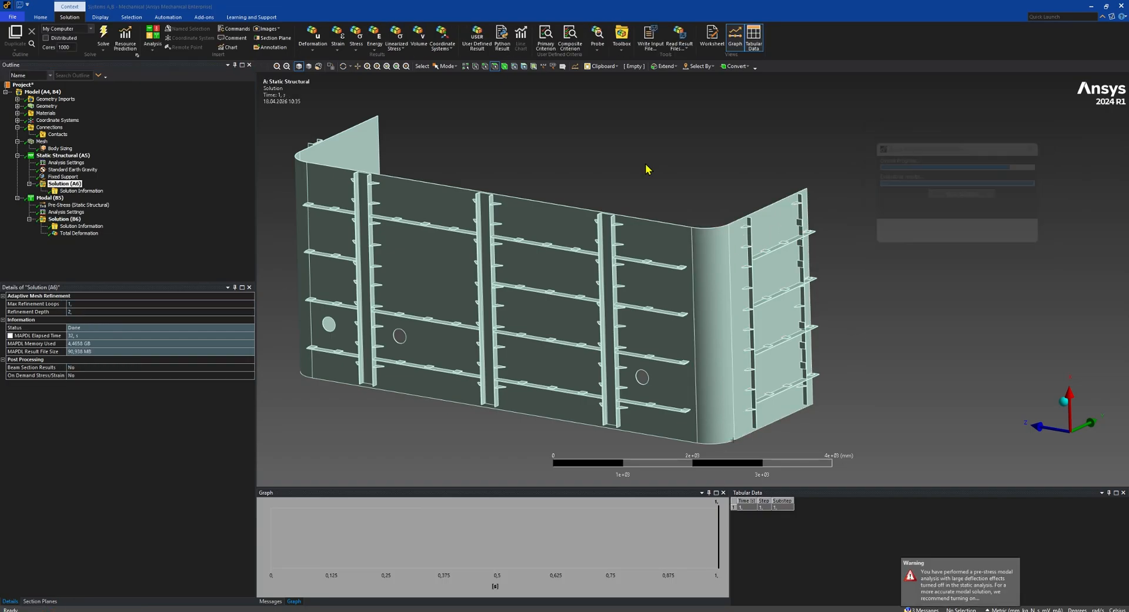
# - Delete the Total Deformation result from the modal solution
pyautogui.click(79, 234)
pyautogui.rightClick(80, 234)
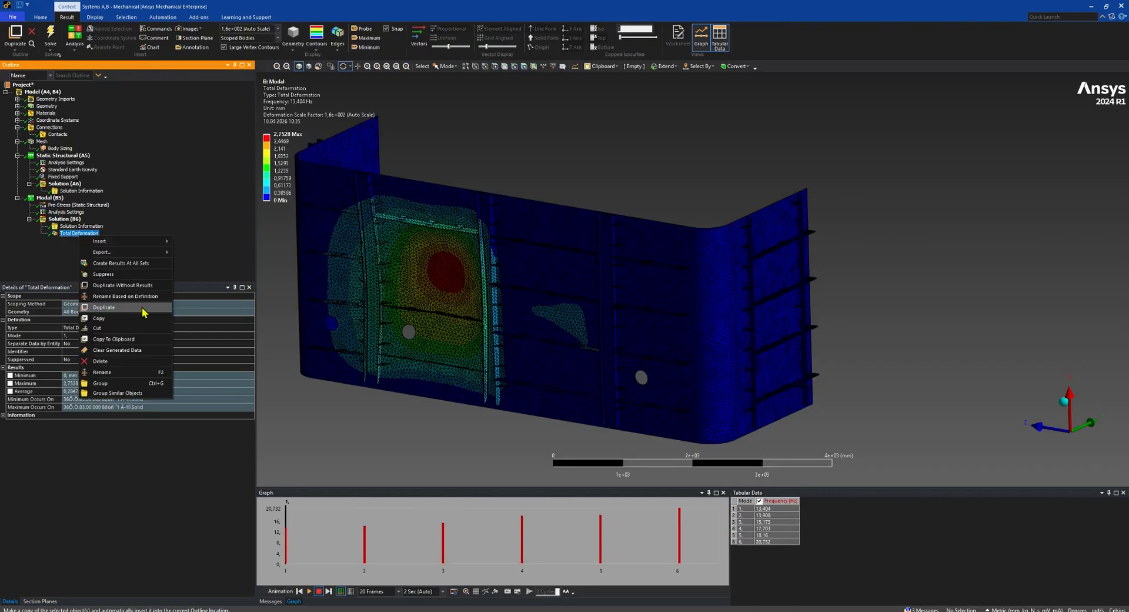
pyautogui.click(102, 366)
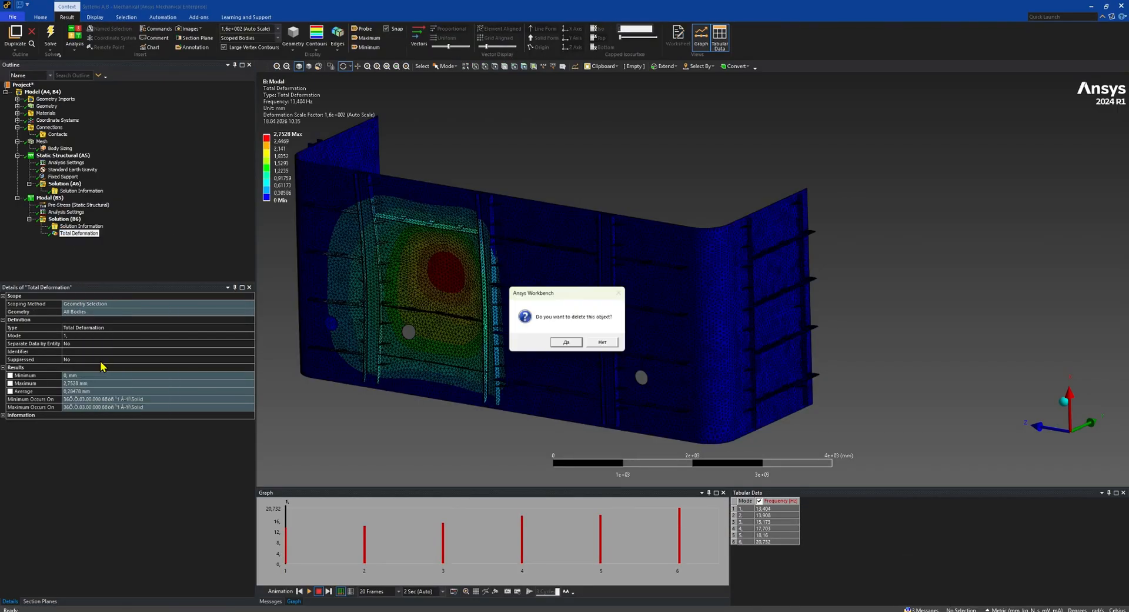
pyautogui.click(566, 344)
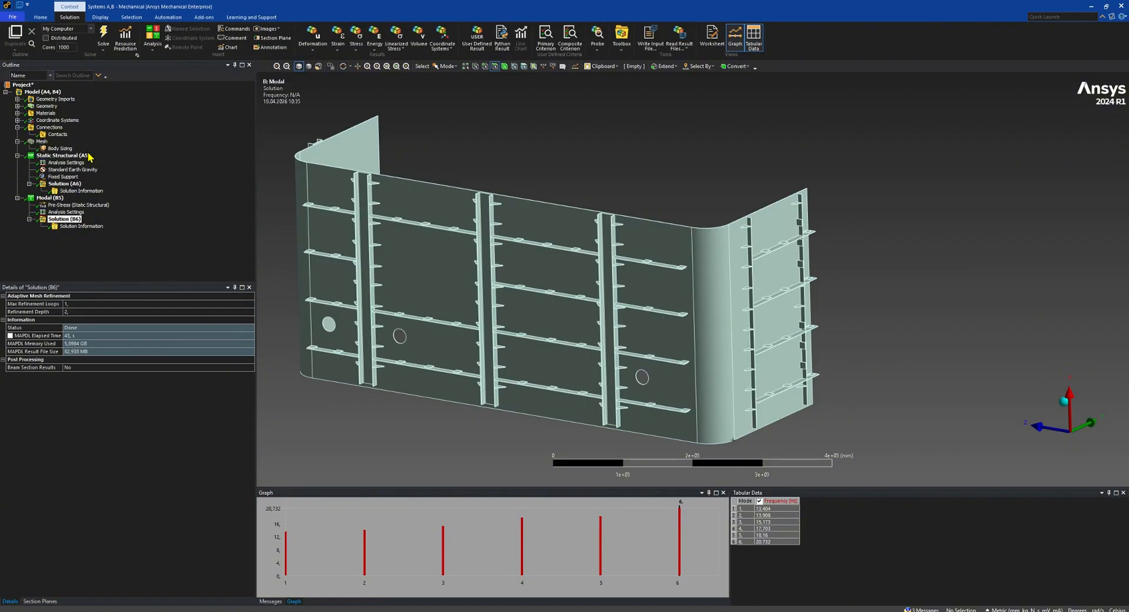
# - Add a Total Deformation result for all bodies to the static structural solution, then evaluate and display it
pyautogui.click(62, 156)
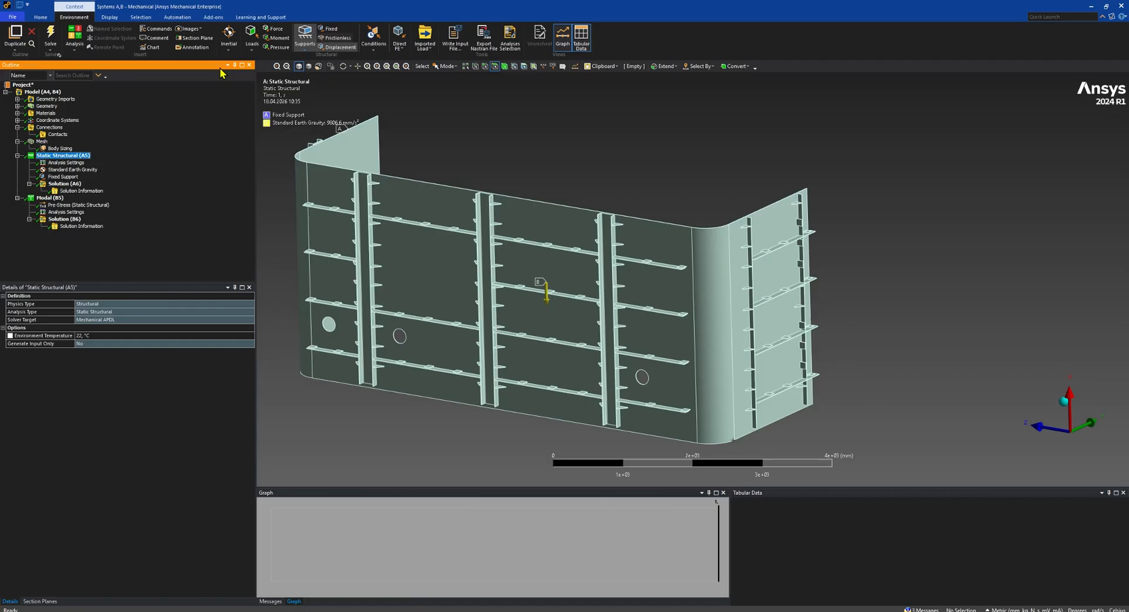
pyautogui.click(62, 184)
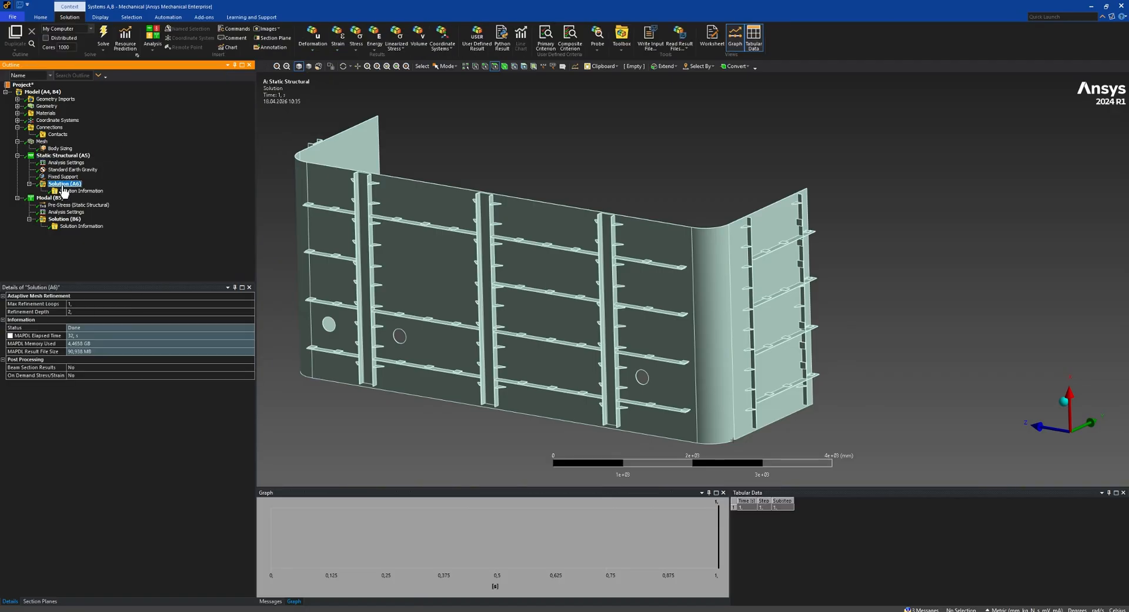
pyautogui.click(321, 46)
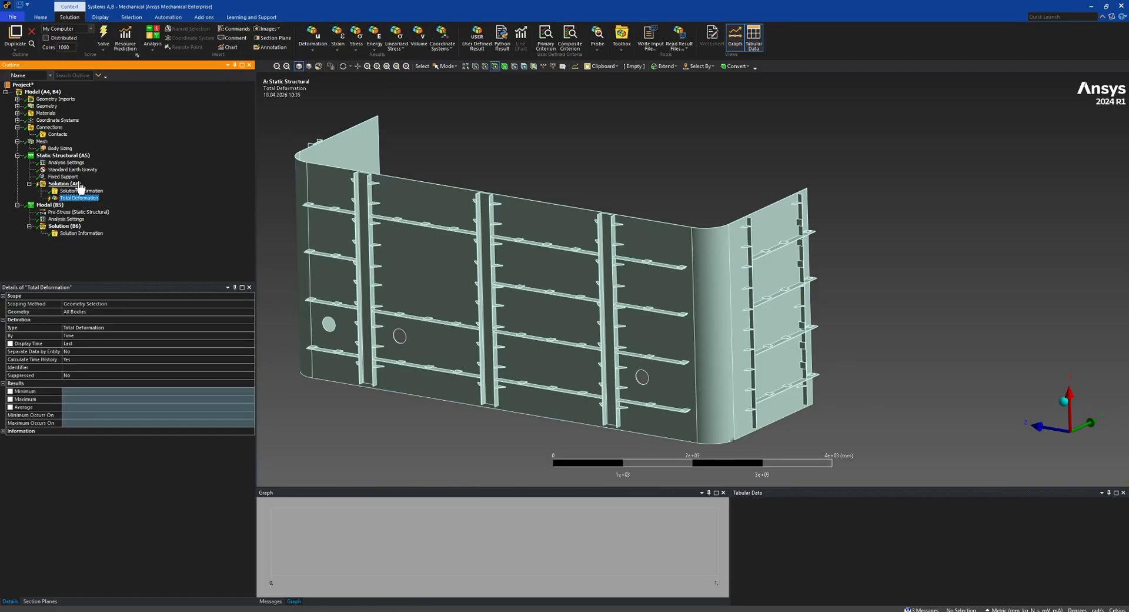
pyautogui.rightClick(62, 185)
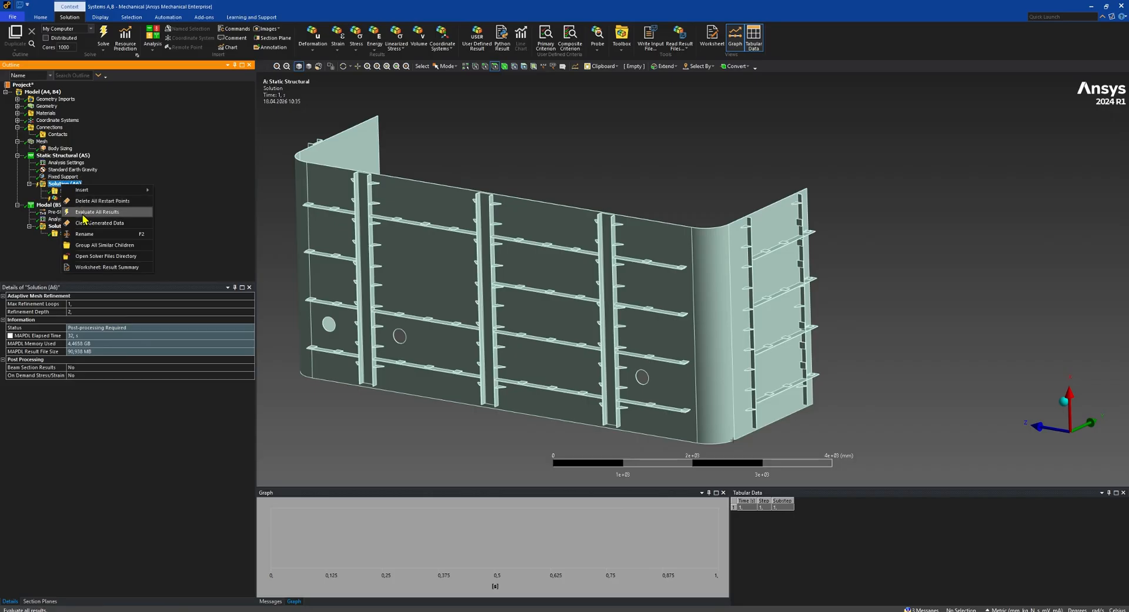
pyautogui.click(141, 201)
pyautogui.click(79, 197)
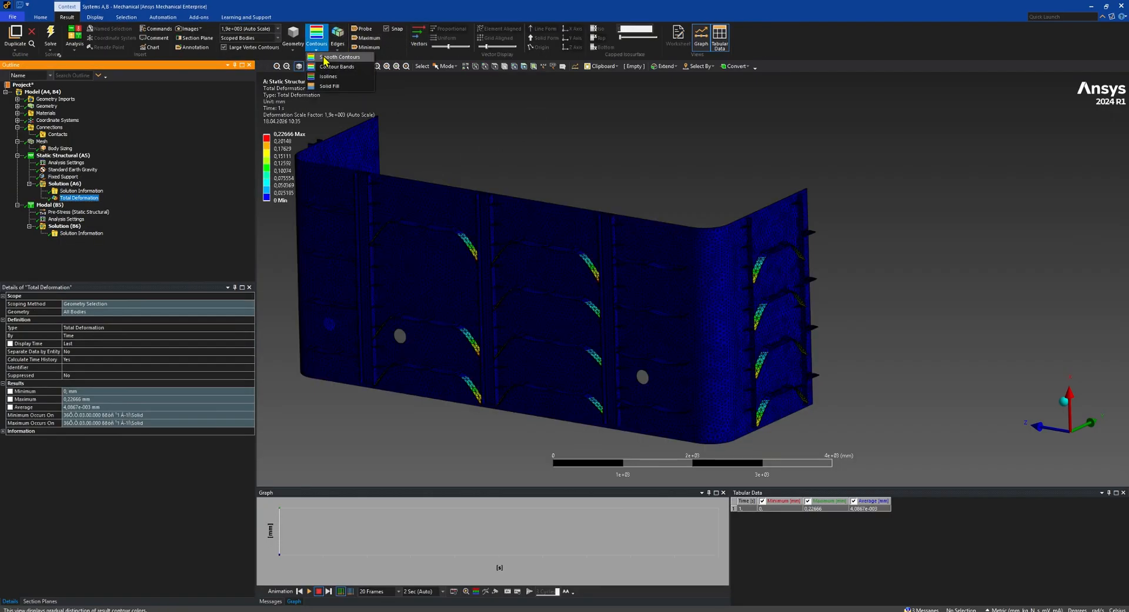
# - Hide the mesh edges on the static deformation plot and examine the deformed stiffener ends up close
pyautogui.click(338, 52)
pyautogui.click(353, 59)
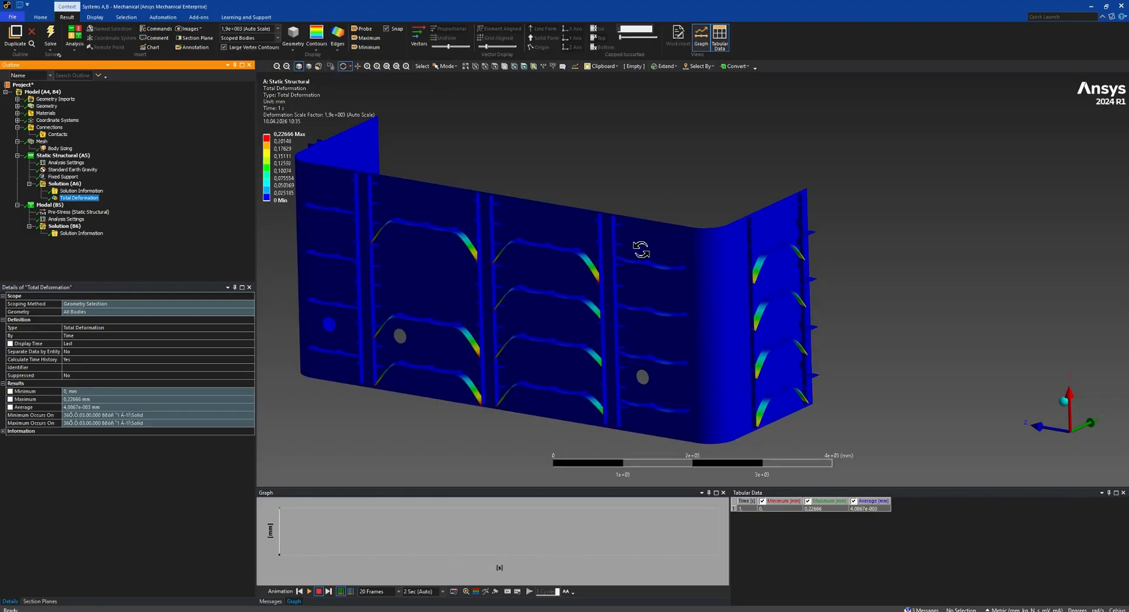
pyautogui.moveTo(572, 241); pyautogui.dragTo(605, 245)
pyautogui.scroll(5, 531, 263)
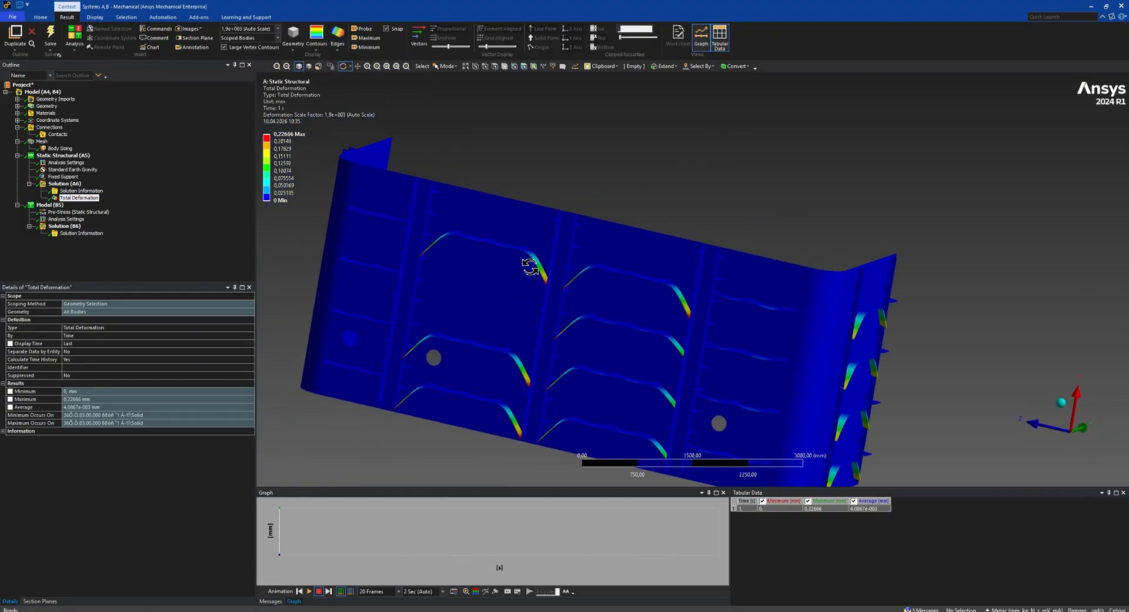
pyautogui.scroll(6, 513, 271)
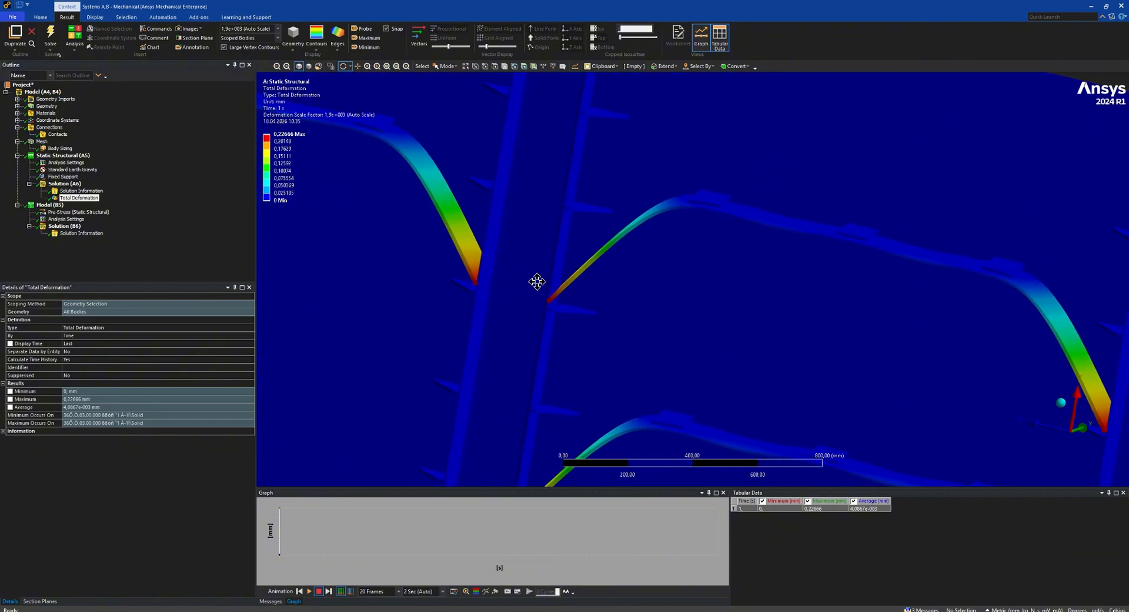
pyautogui.scroll(3, 596, 265)
pyautogui.moveTo(570, 257); pyautogui.dragTo(598, 255)
pyautogui.scroll(-4, 606, 237)
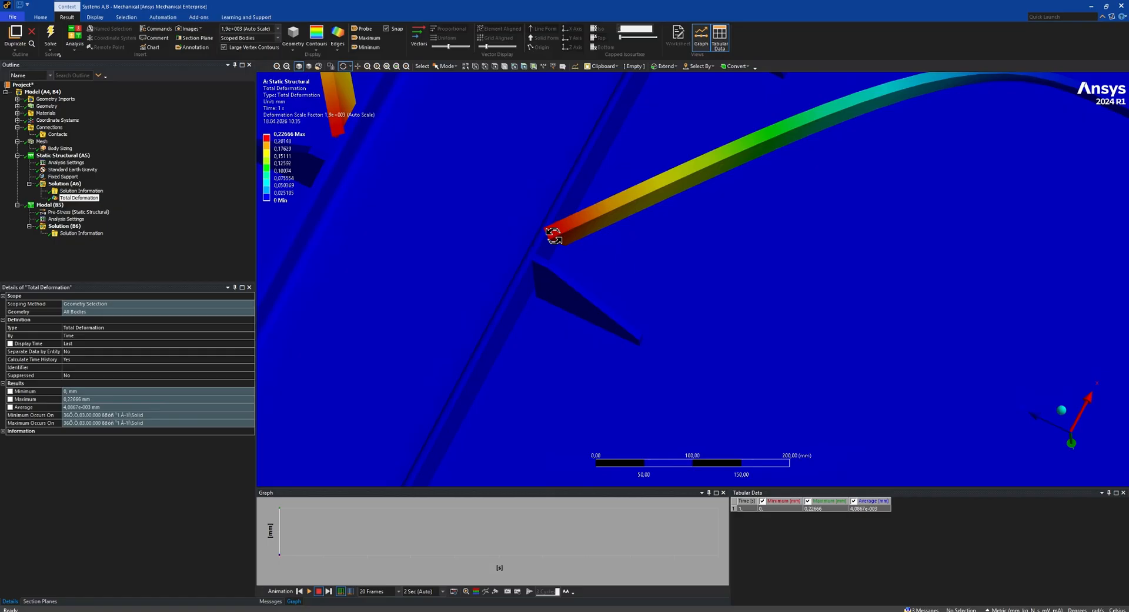
pyautogui.scroll(-4, 548, 241)
pyautogui.moveTo(548, 242); pyautogui.dragTo(721, 238, button='middle')
pyautogui.scroll(5, 724, 235)
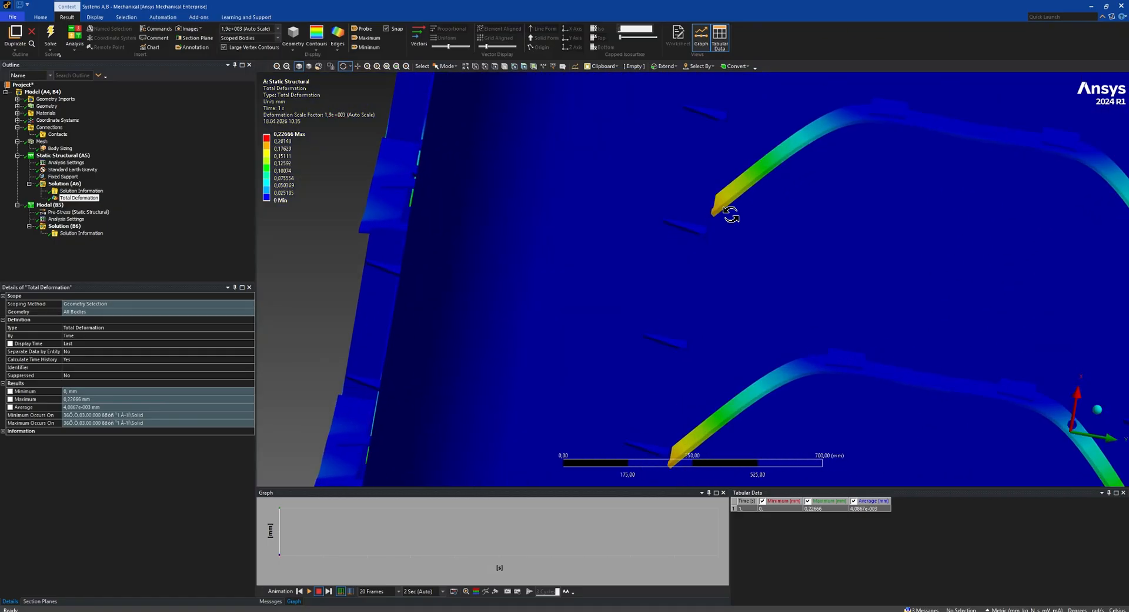
pyautogui.scroll(4, 651, 266)
pyautogui.keyDown('ctrl'); pyautogui.moveTo(736, 174); pyautogui.dragTo(631, 234, button='middle'); pyautogui.keyUp('ctrl')
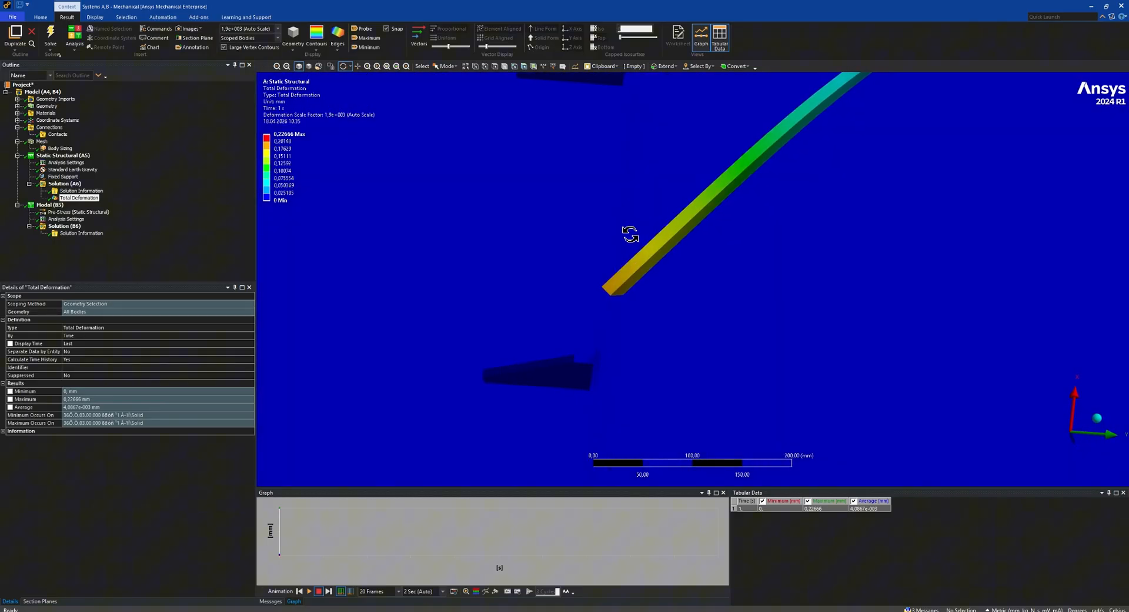
# - Play the static deformation animation near the free stiffener ends, then pause it
pyautogui.click(310, 591)
pyautogui.scroll(-3, 721, 260)
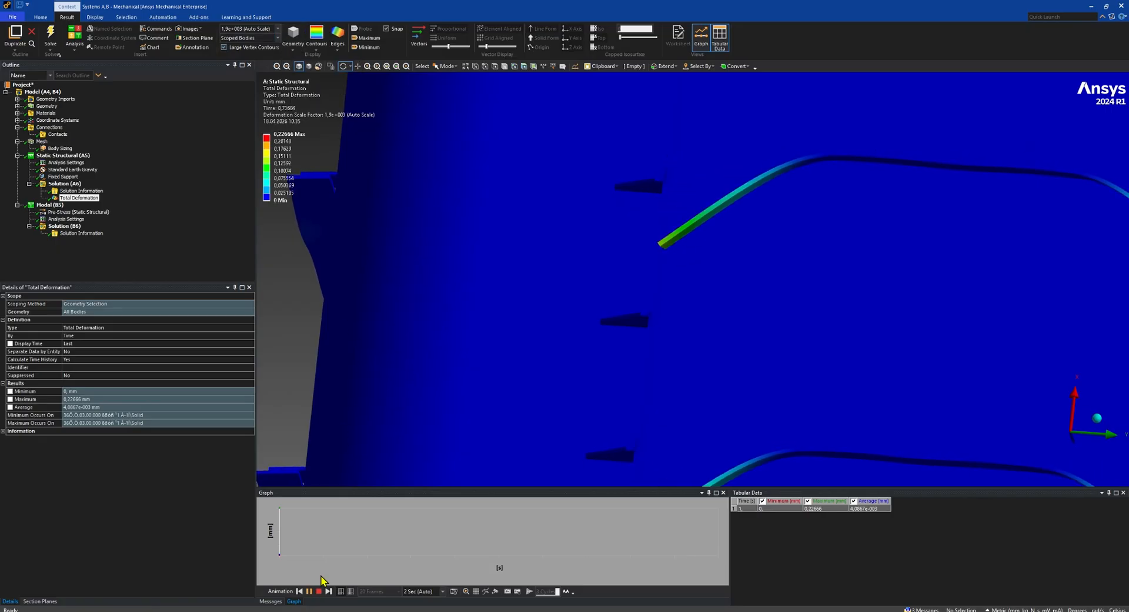
pyautogui.click(310, 591)
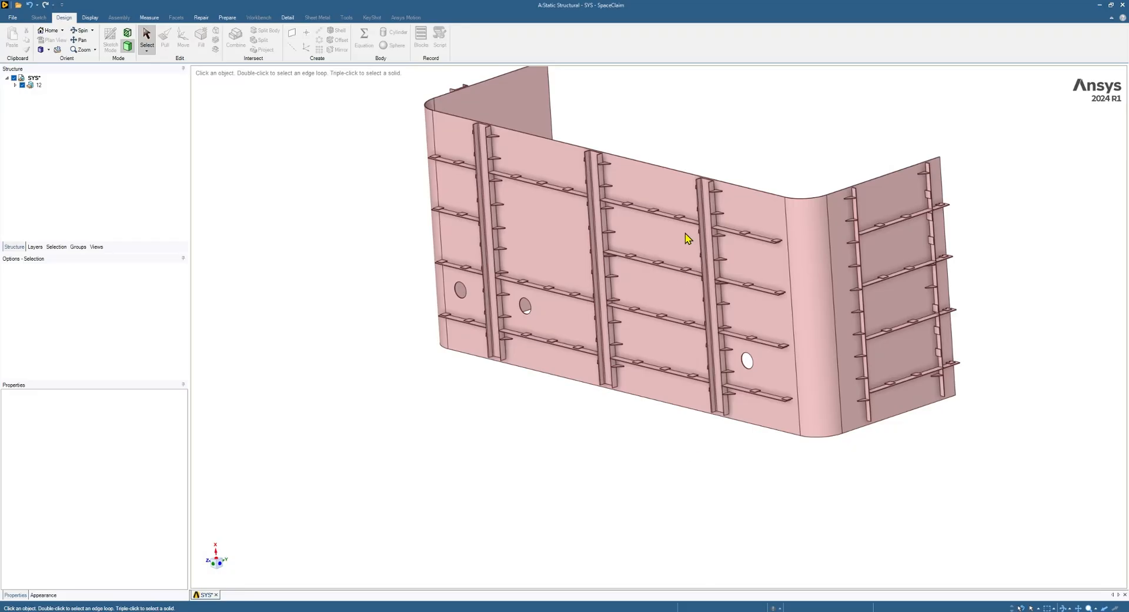
# - Switch to SpaceClaim and examine closely how both ends of the horizontal stiffeners meet the vertical ribs
pyautogui.scroll(-5, 627, 196)
pyautogui.scroll(18, 625, 197)
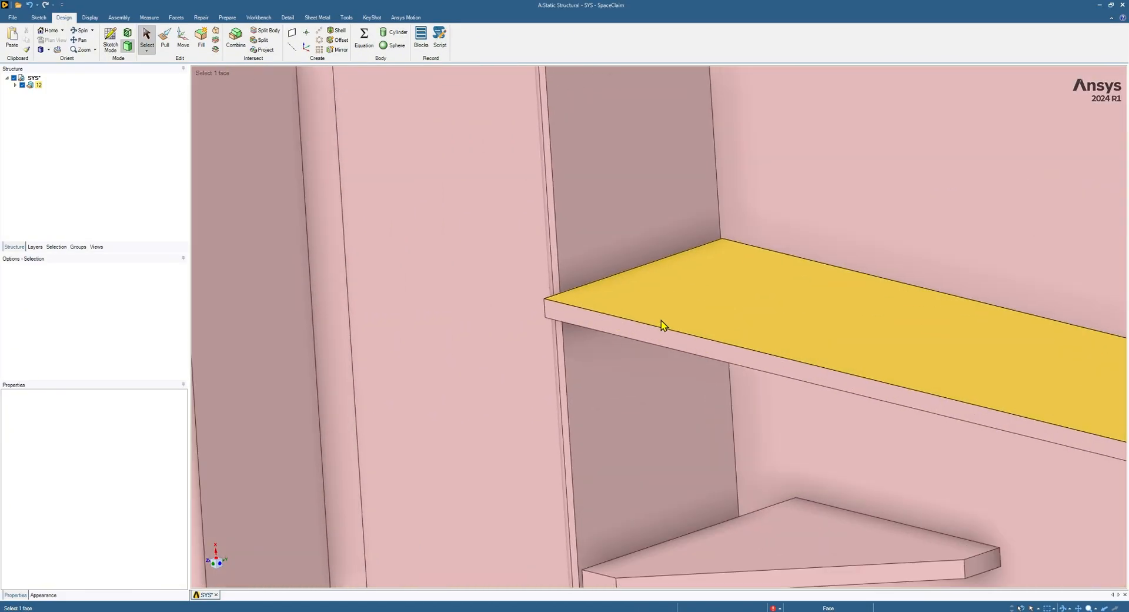
pyautogui.scroll(3, 661, 320)
pyautogui.moveTo(610, 303)
pyautogui.mouseDown(button='middle')
pyautogui.moveTo(686, 310)
pyautogui.moveTo(633, 284)
pyautogui.moveTo(638, 262)
pyautogui.moveTo(613, 285)
pyautogui.mouseUp(button='middle')
pyautogui.scroll(-3, 691, 303)
pyautogui.scroll(4, 626, 285)
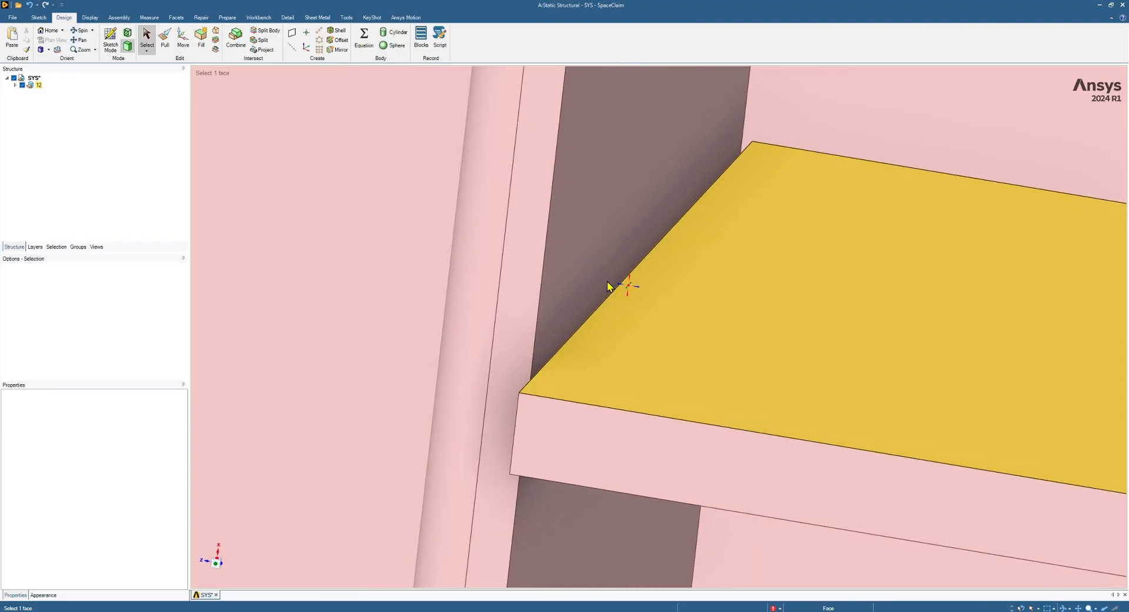
pyautogui.scroll(4, 481, 265)
pyautogui.scroll(1, 501, 259)
pyautogui.scroll(-8, 501, 259)
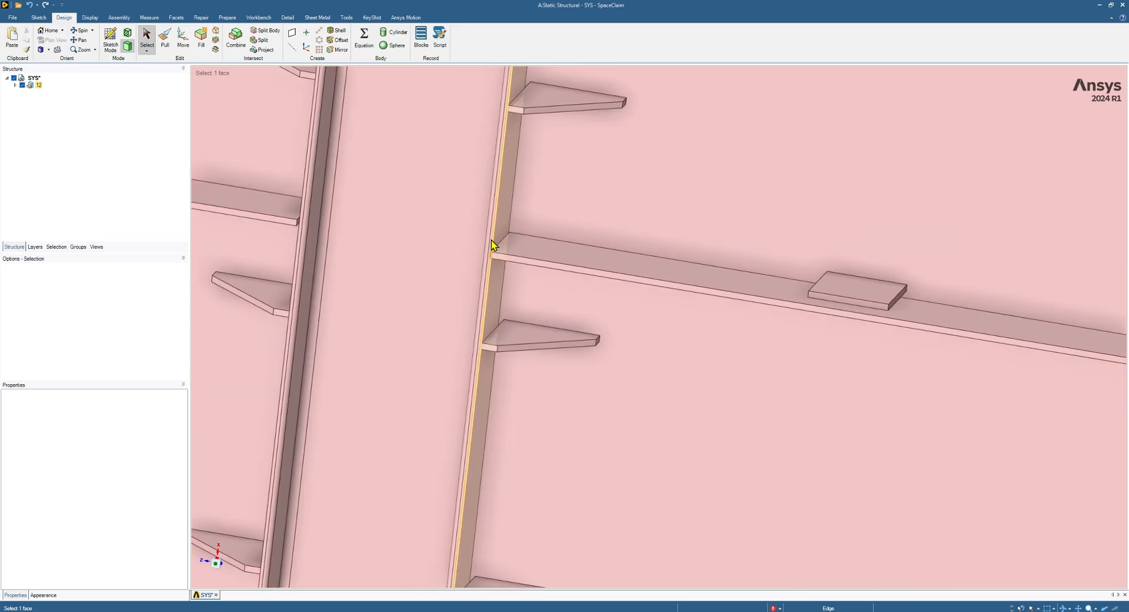
pyautogui.scroll(6, 491, 244)
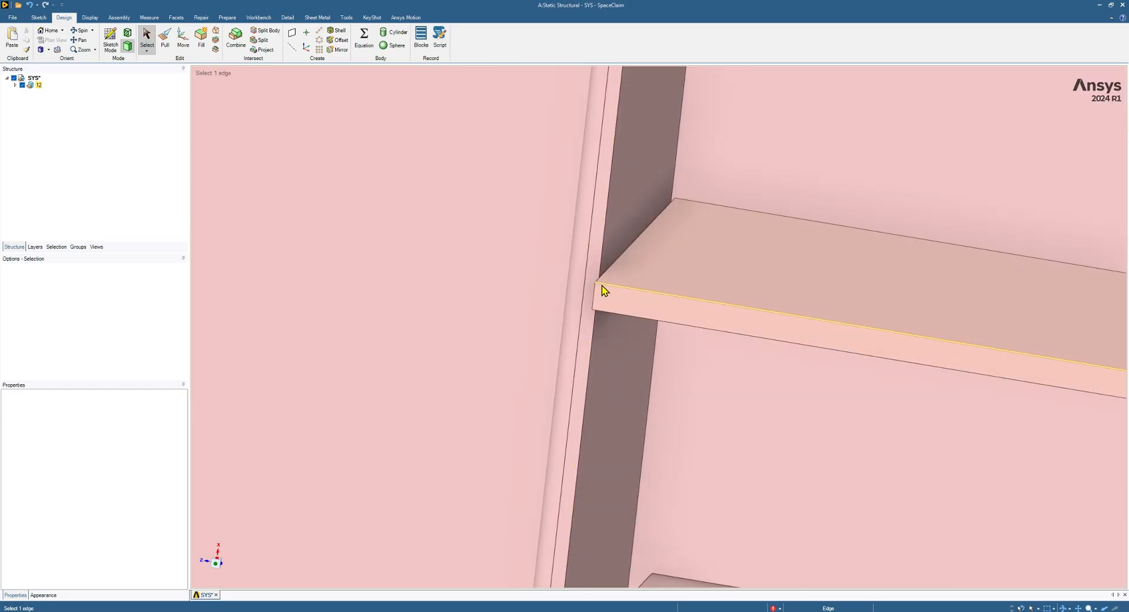
pyautogui.moveTo(606, 292); pyautogui.dragTo(624, 254, button='middle')
pyautogui.scroll(2, 645, 258)
pyautogui.scroll(-9, 647, 262)
pyautogui.scroll(7, 566, 245)
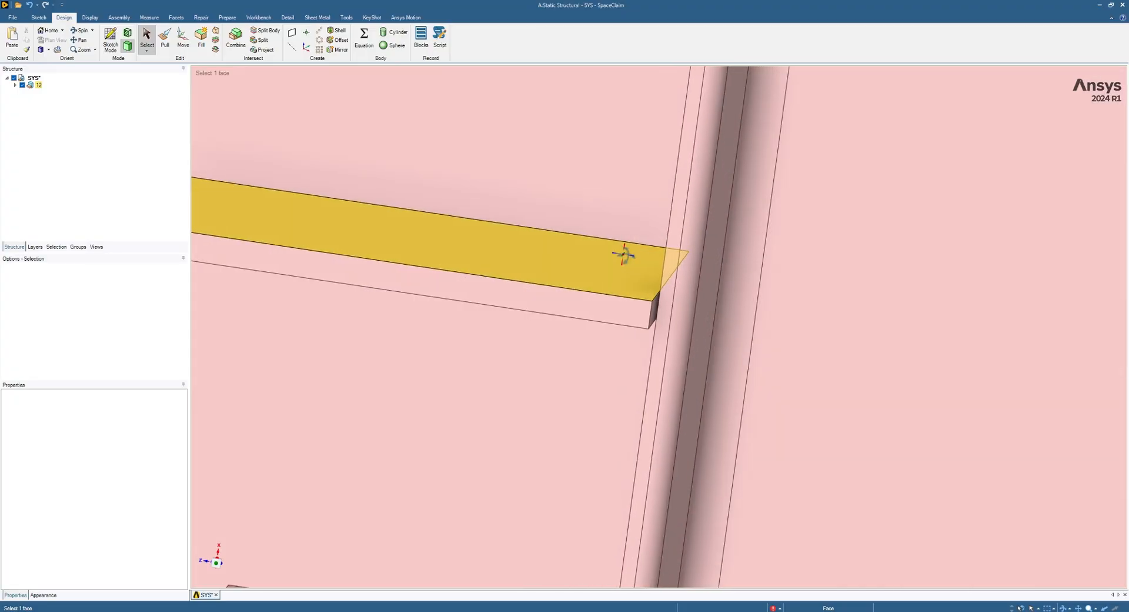
pyautogui.scroll(-8, 624, 254)
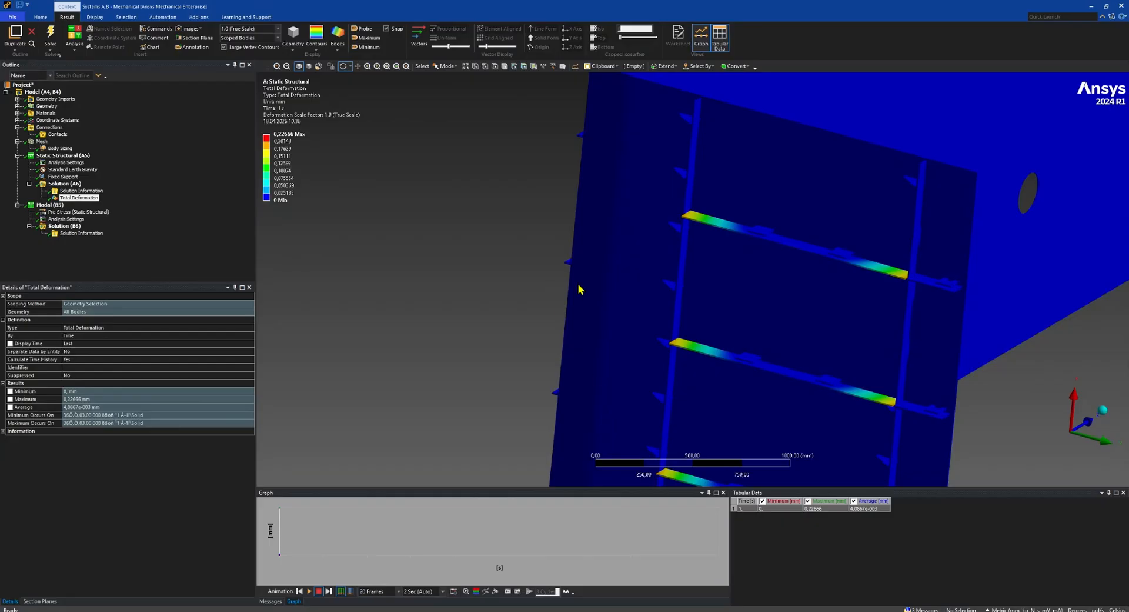
# - Return to Mechanical and review the static Total Deformation across the whole panel at 1.0 (True Scale)
pyautogui.moveTo(511, 290); pyautogui.dragTo(625, 274, button='middle')
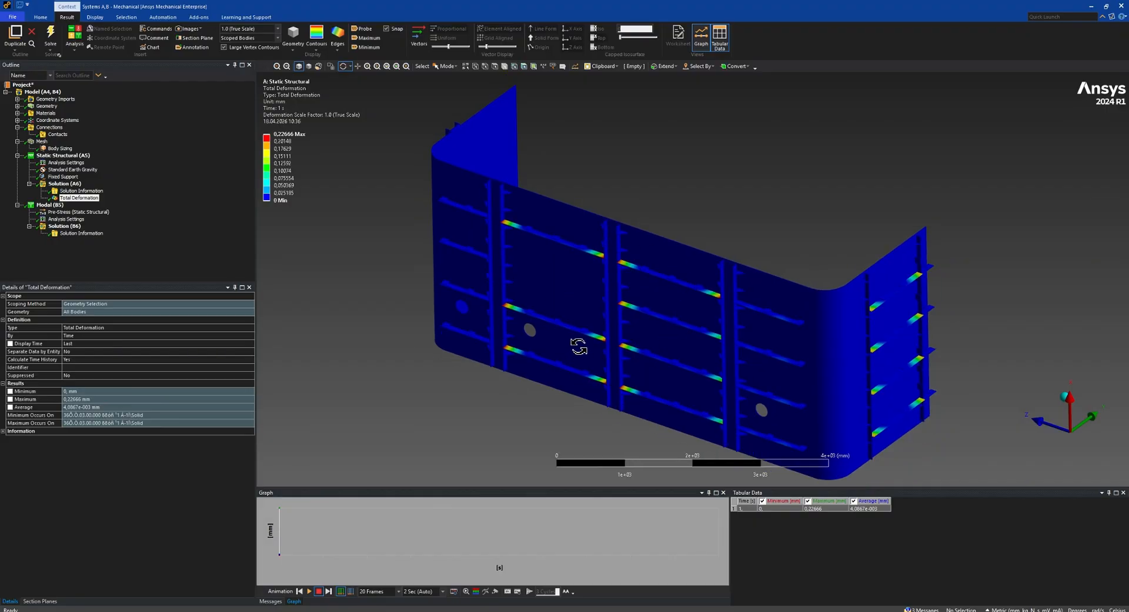
# - In the modal solution, select all six modes and create and evaluate a Total Deformation mode shape result for each
pyautogui.moveTo(580, 346); pyautogui.dragTo(622, 266, button='middle')
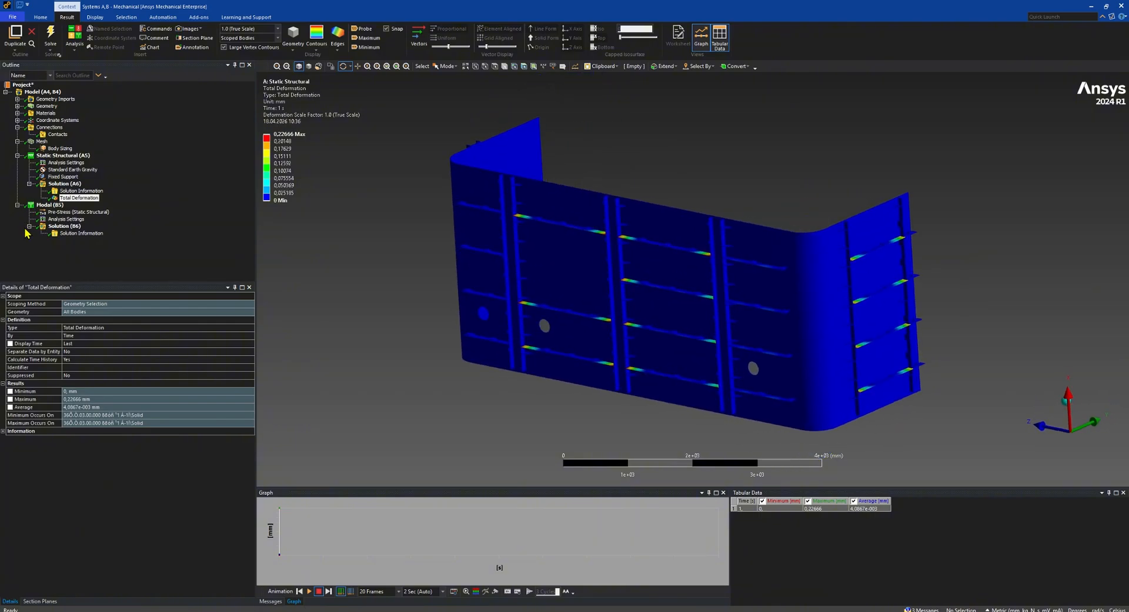
pyautogui.click(54, 205)
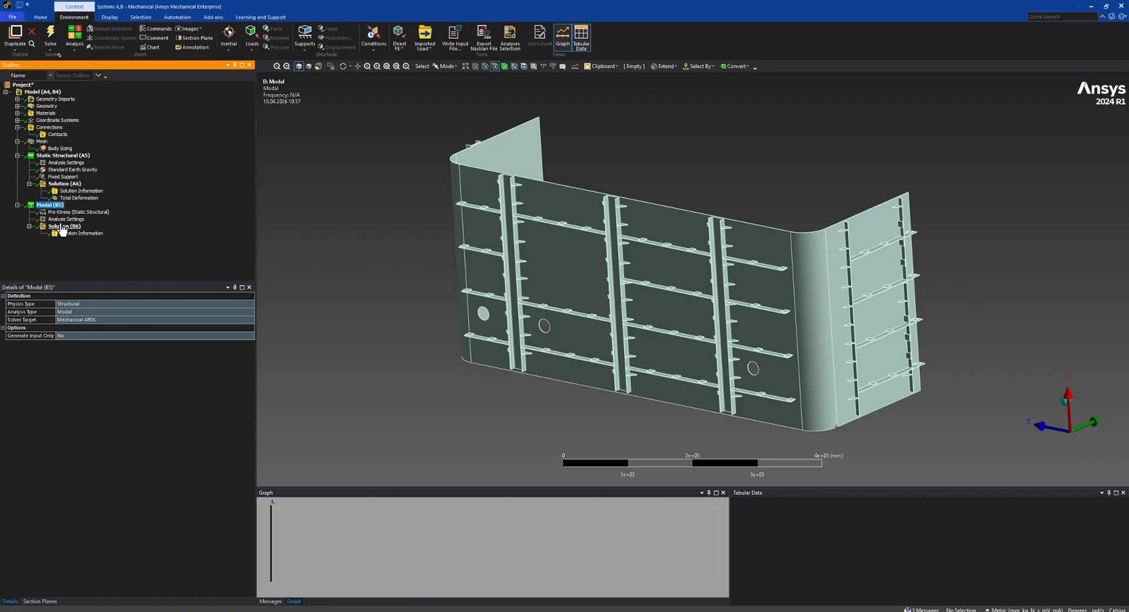
pyautogui.click(62, 227)
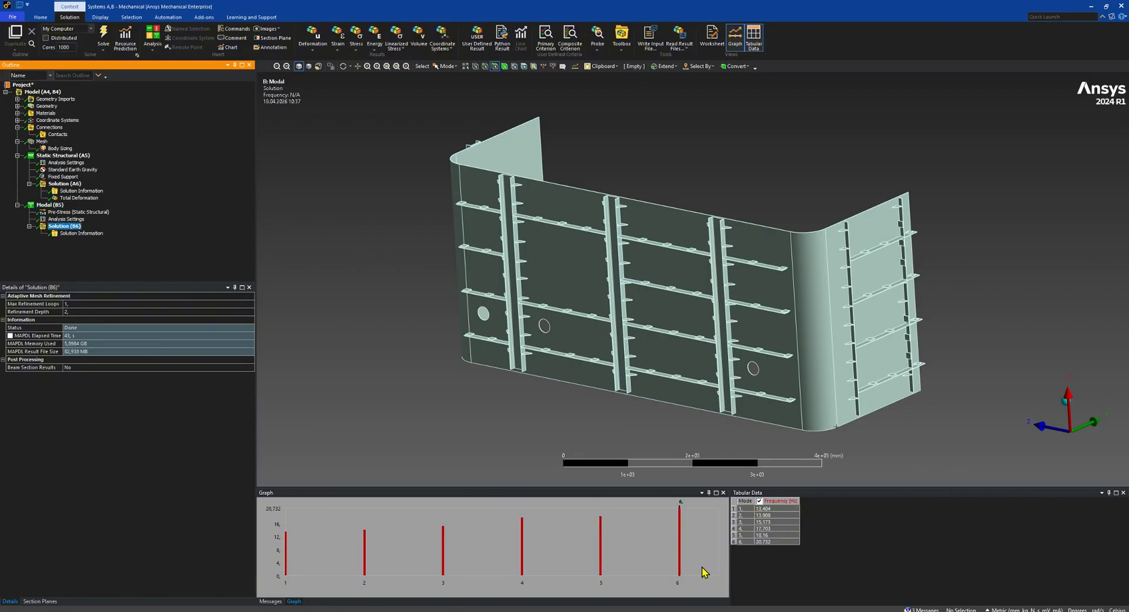
pyautogui.moveTo(705, 571); pyautogui.dragTo(389, 569)
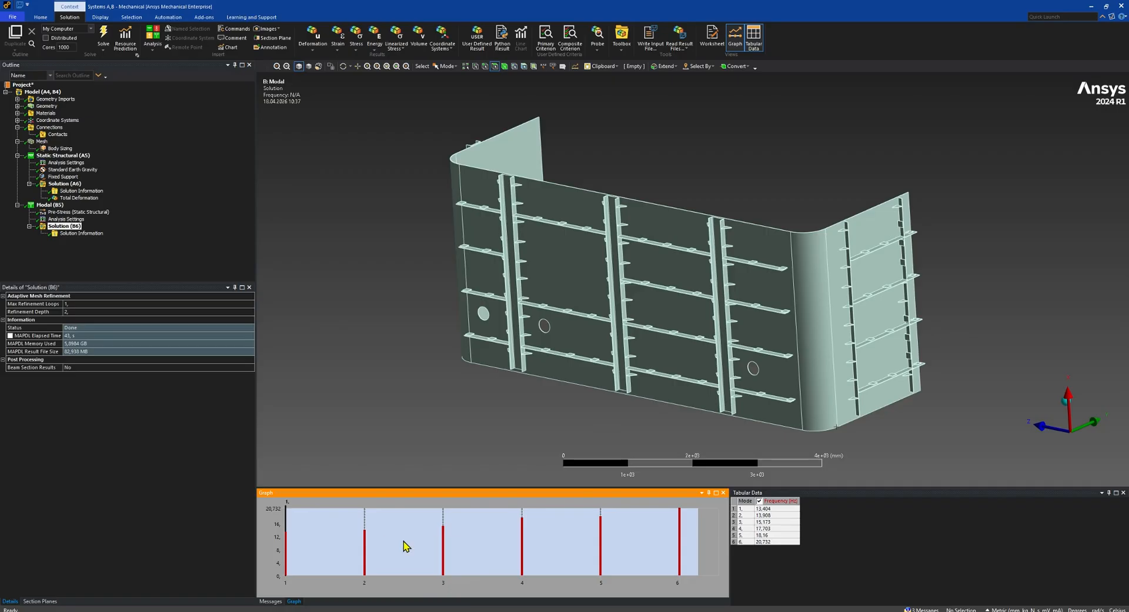
pyautogui.rightClick(62, 227)
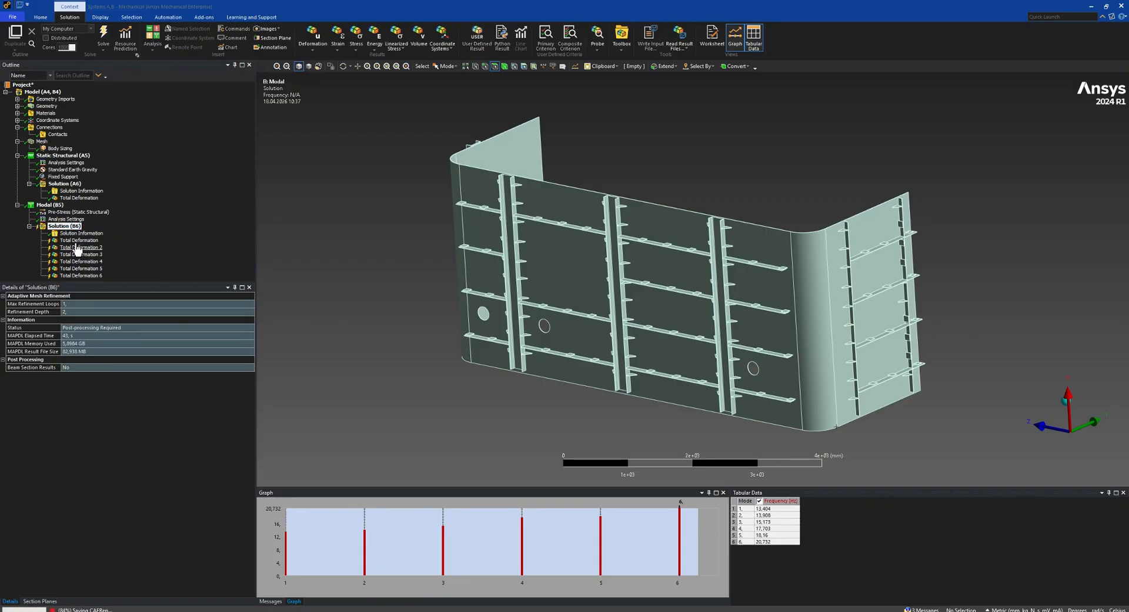
# - Display the mode 1 Total Deformation and examine the deformed panel bay between the vertical ribs
pyautogui.click(68, 242)
pyautogui.moveTo(520, 260); pyautogui.dragTo(577, 269, button='middle')
pyautogui.scroll(3, 547, 255)
pyautogui.scroll(-2, 545, 254)
pyautogui.scroll(1, 579, 275)
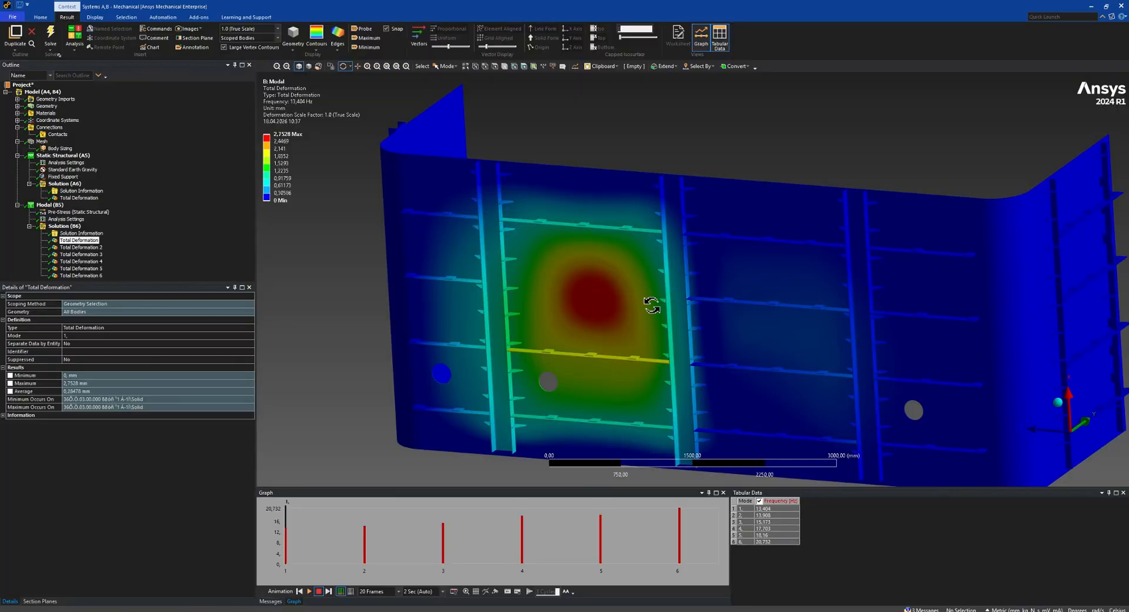
pyautogui.moveTo(650, 304); pyautogui.dragTo(605, 295, button='middle')
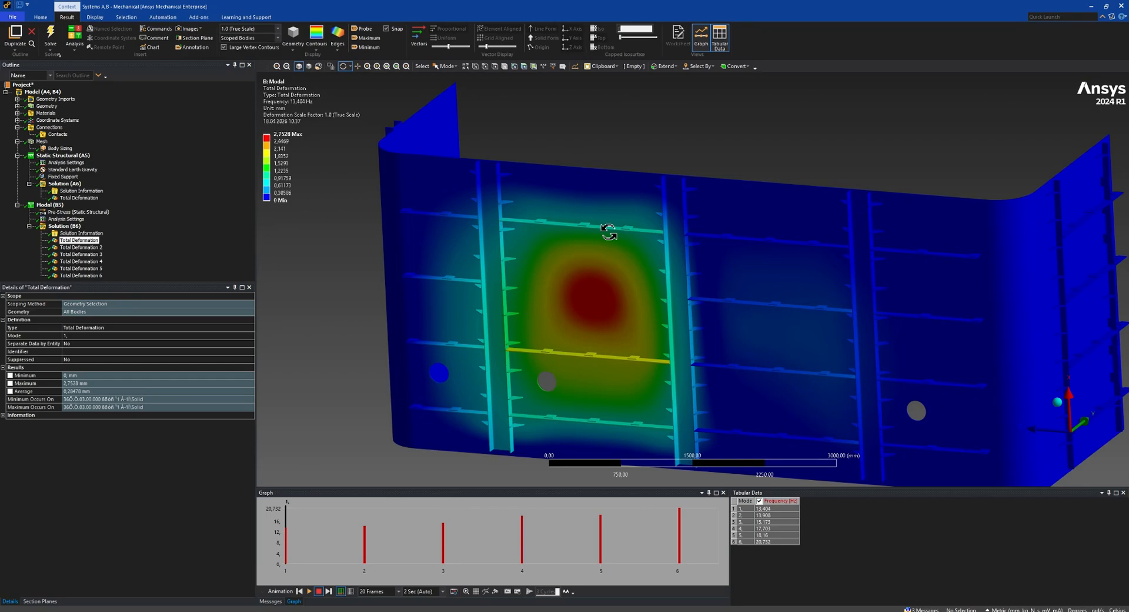
# - Switch to AutoCAD and examine the rib and stiffener layout in the drawing's main panel view
pyautogui.hotkey('alt', 'Tab')
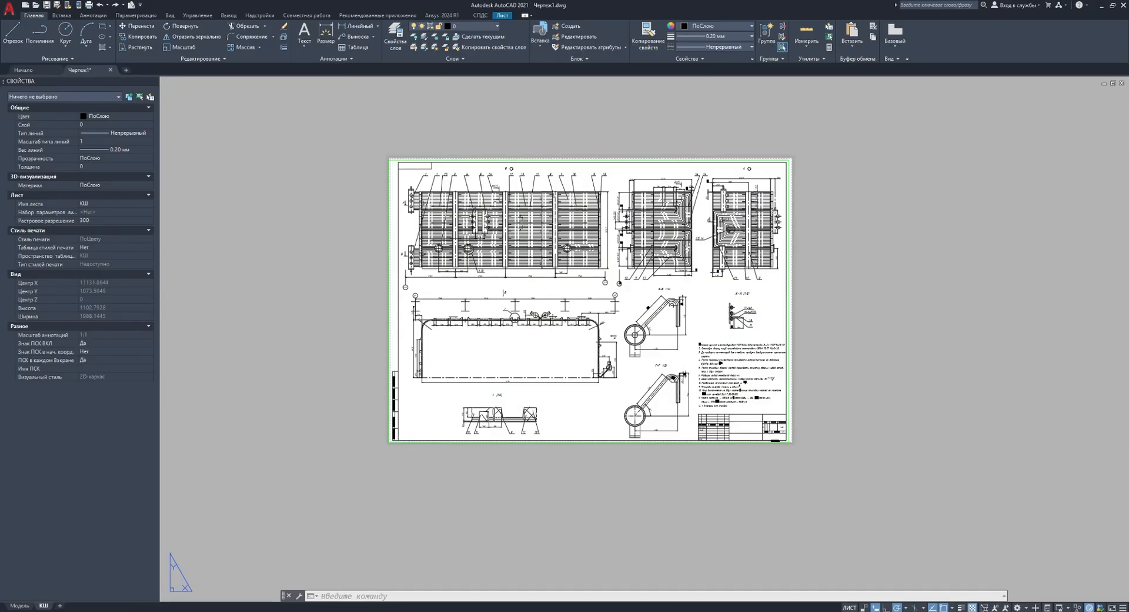
pyautogui.scroll(7, 453, 206)
pyautogui.scroll(-5, 453, 206)
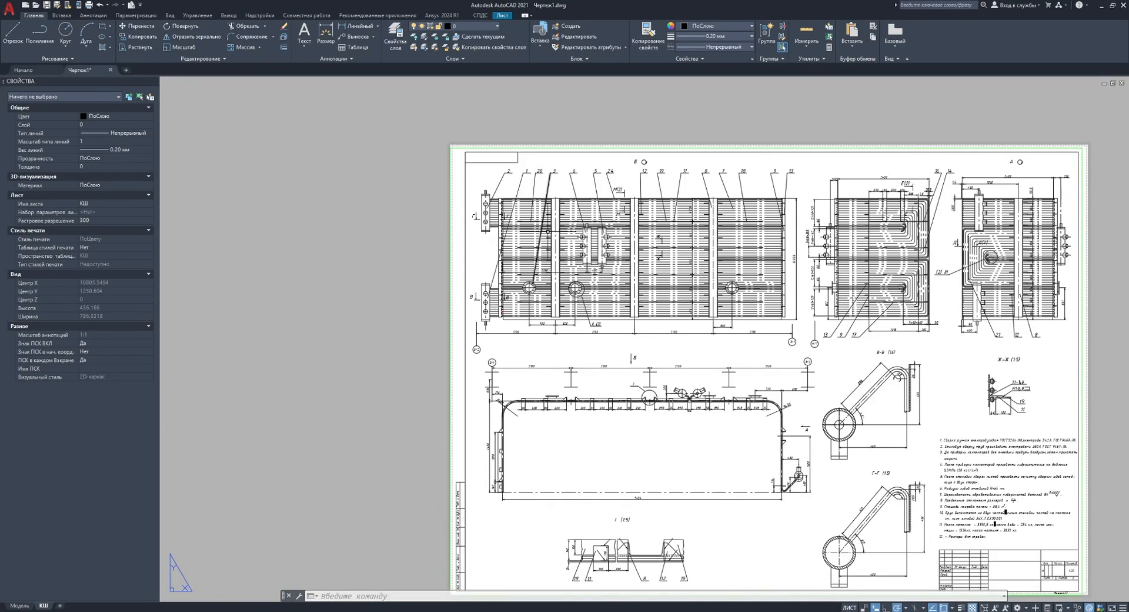
pyautogui.scroll(3, 453, 205)
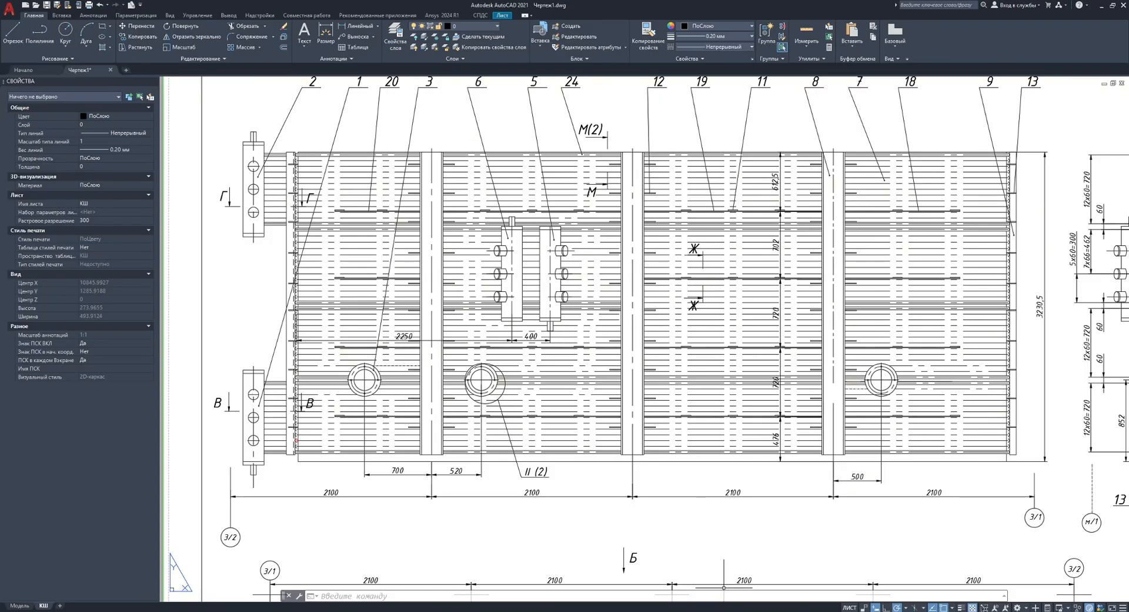
# - Return to Mechanical, display the mode 2 Total Deformation and play its animation viewed along the panel's edge
pyautogui.click(707, 582)
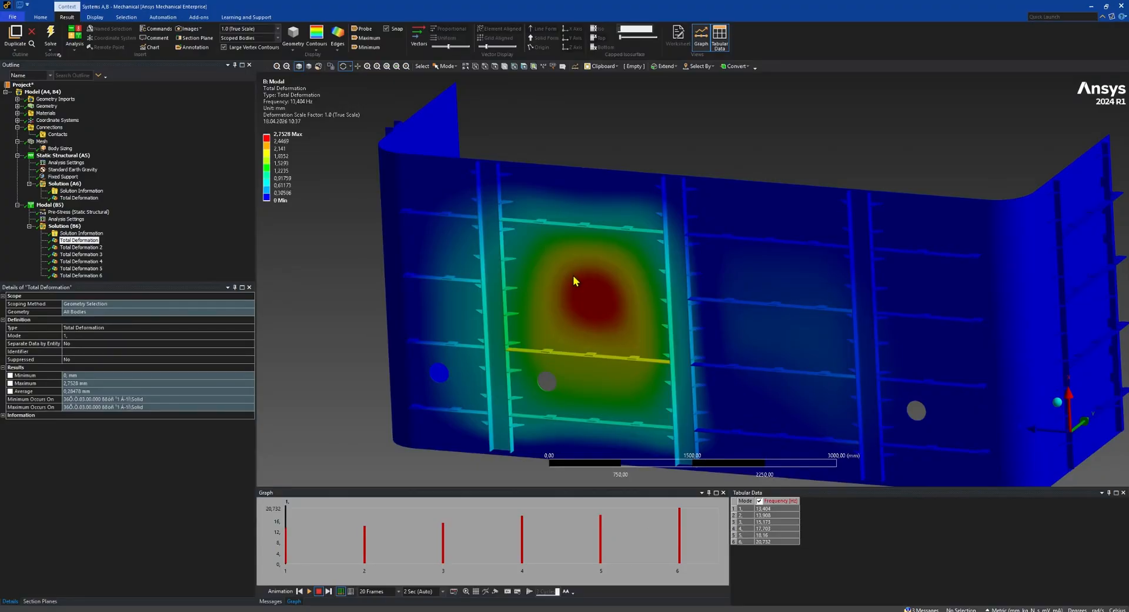
pyautogui.moveTo(574, 277); pyautogui.dragTo(574, 255)
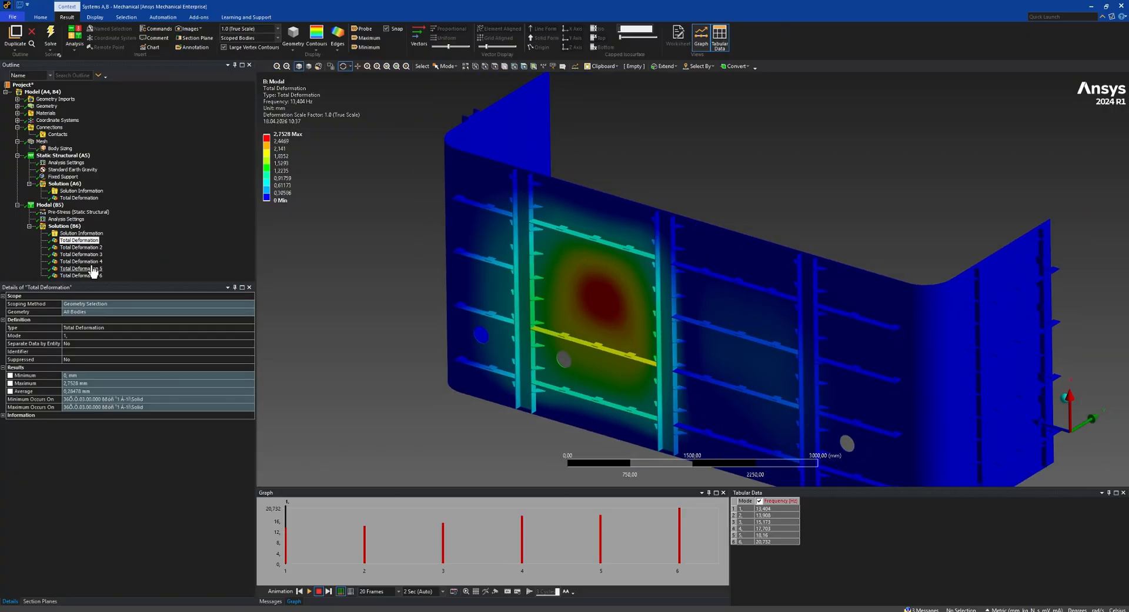
pyautogui.click(80, 248)
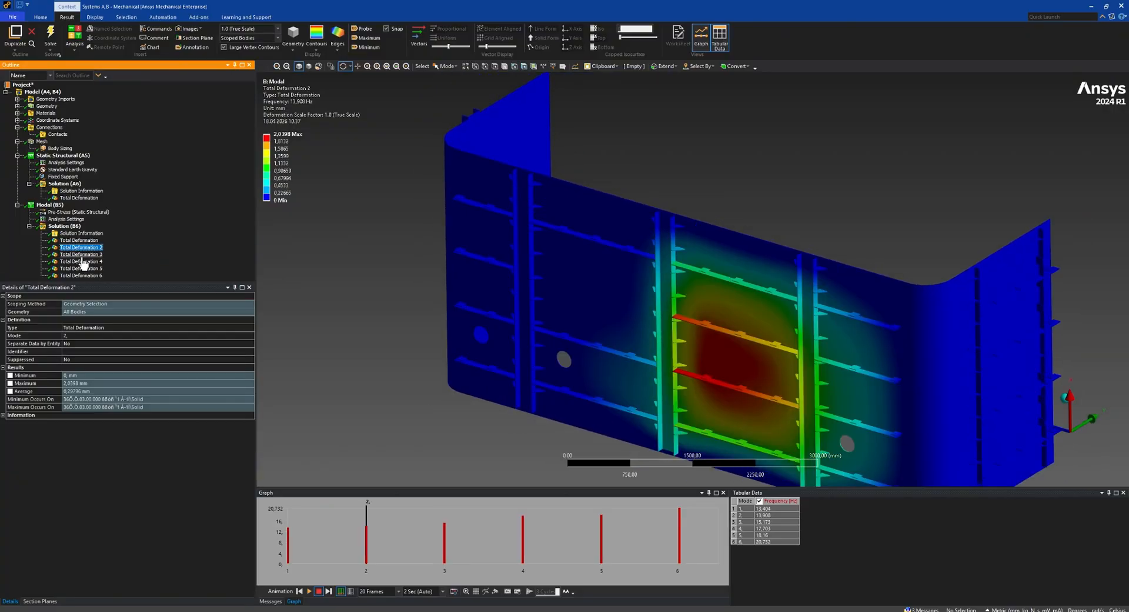
pyautogui.scroll(3, 663, 287)
pyautogui.moveTo(663, 287); pyautogui.dragTo(532, 420)
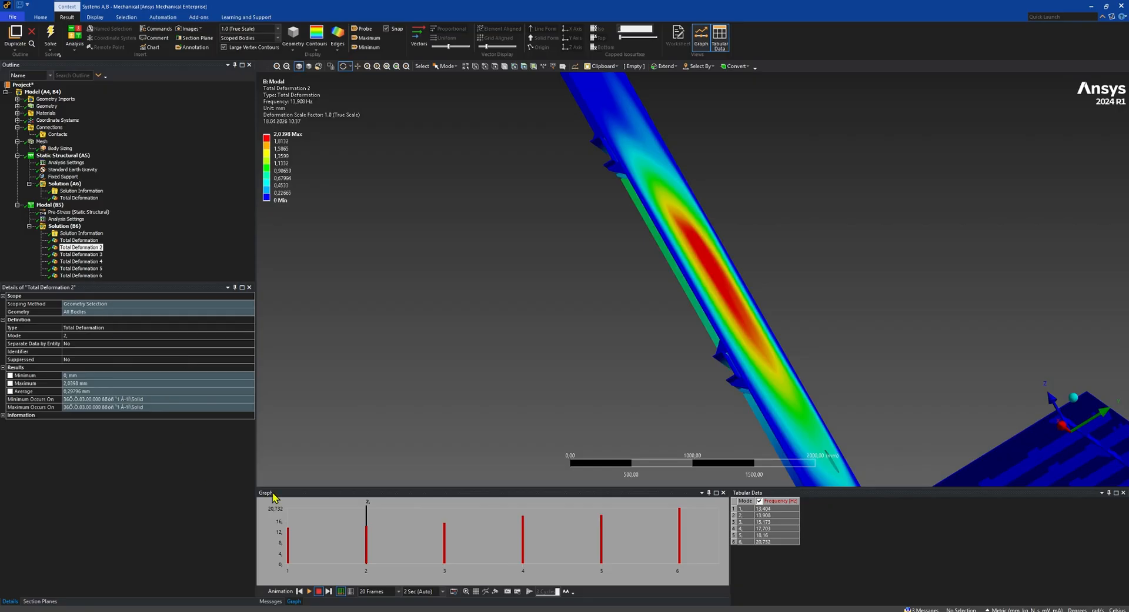
pyautogui.click(309, 591)
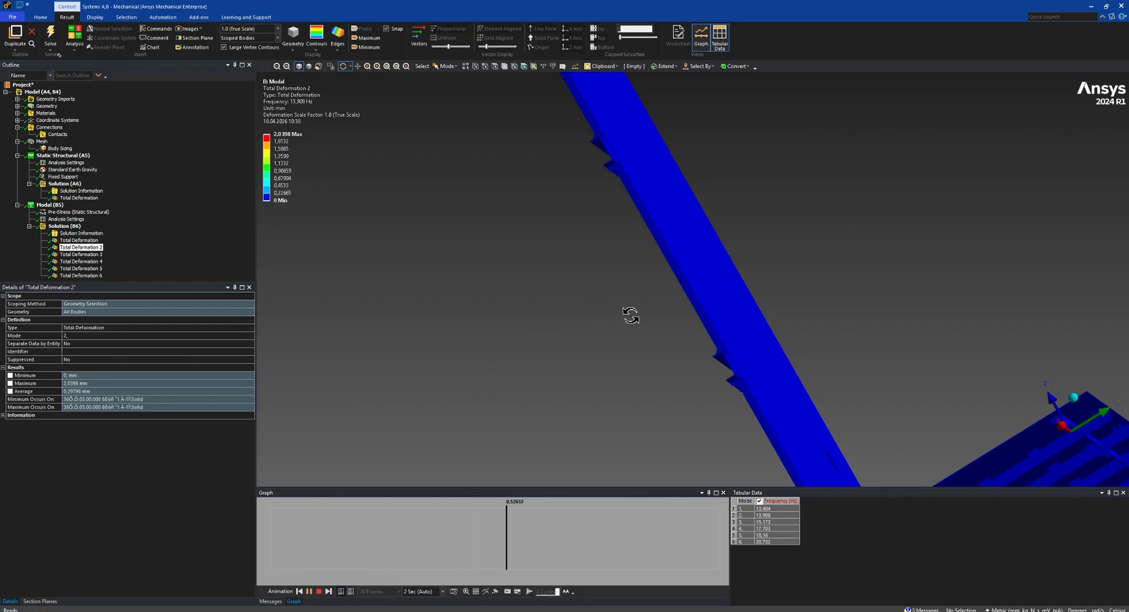
pyautogui.moveTo(630, 316); pyautogui.dragTo(580, 216)
# - Review the Total Deformation of mode 3 and then mode 6 across the panel
pyautogui.click(81, 254)
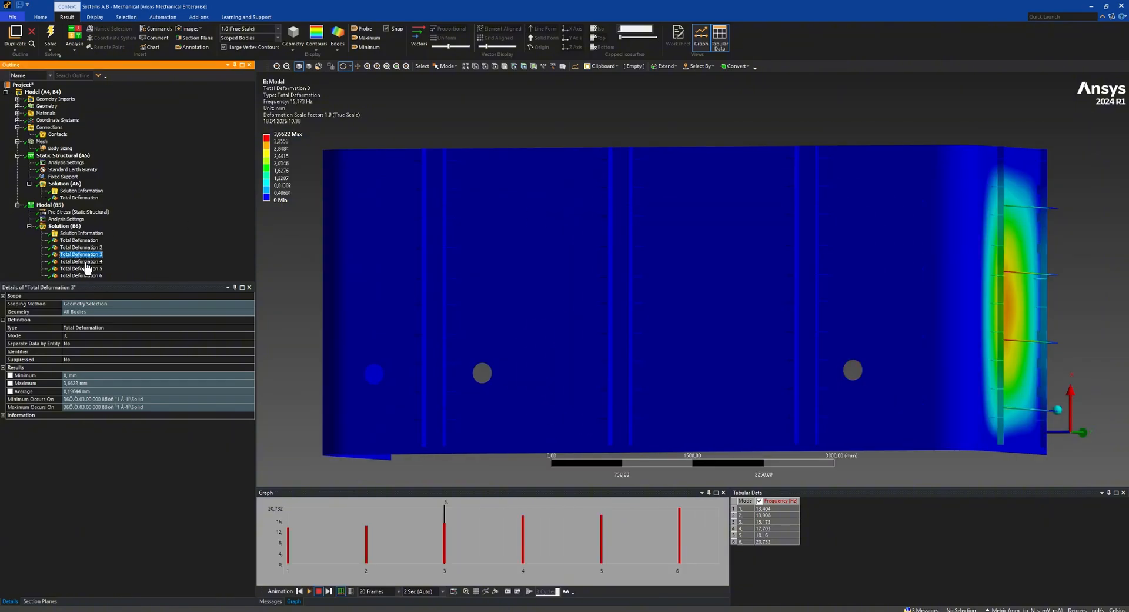
pyautogui.moveTo(553, 282); pyautogui.dragTo(573, 236)
pyautogui.click(82, 275)
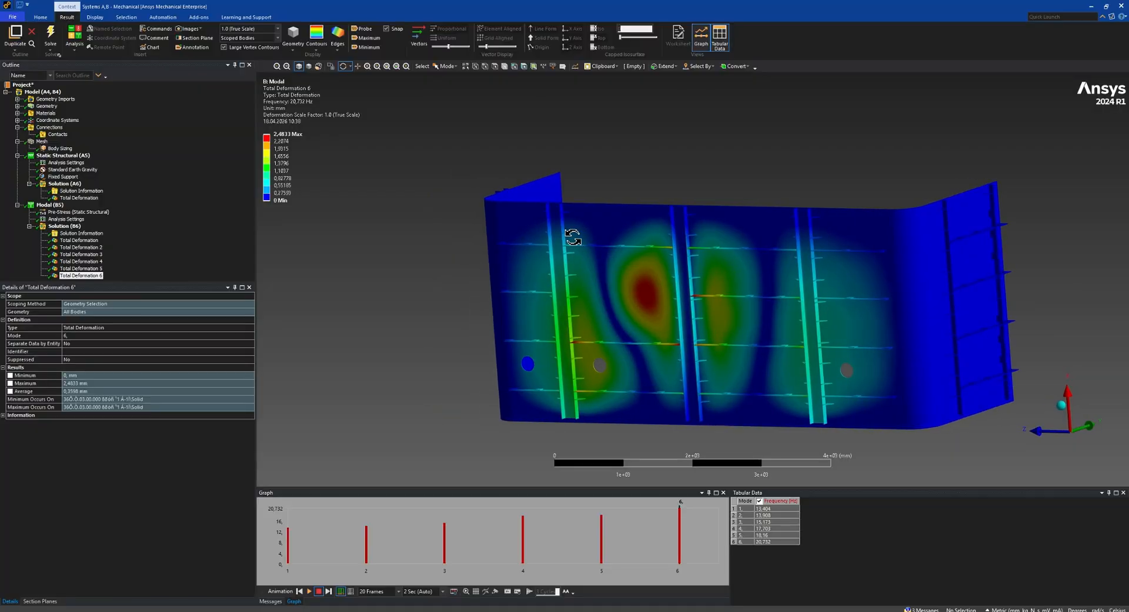
# - Set the mode 6 deformation scale to 0.5x Auto and play the animations of modes 6 and 4
pyautogui.click(309, 591)
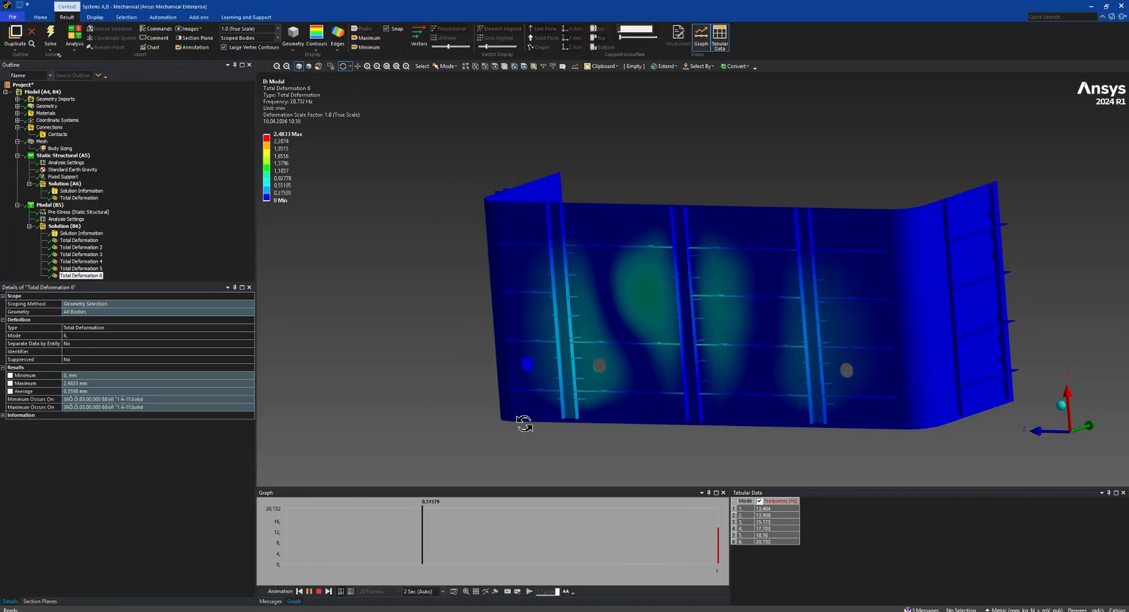
pyautogui.scroll(5, 706, 315)
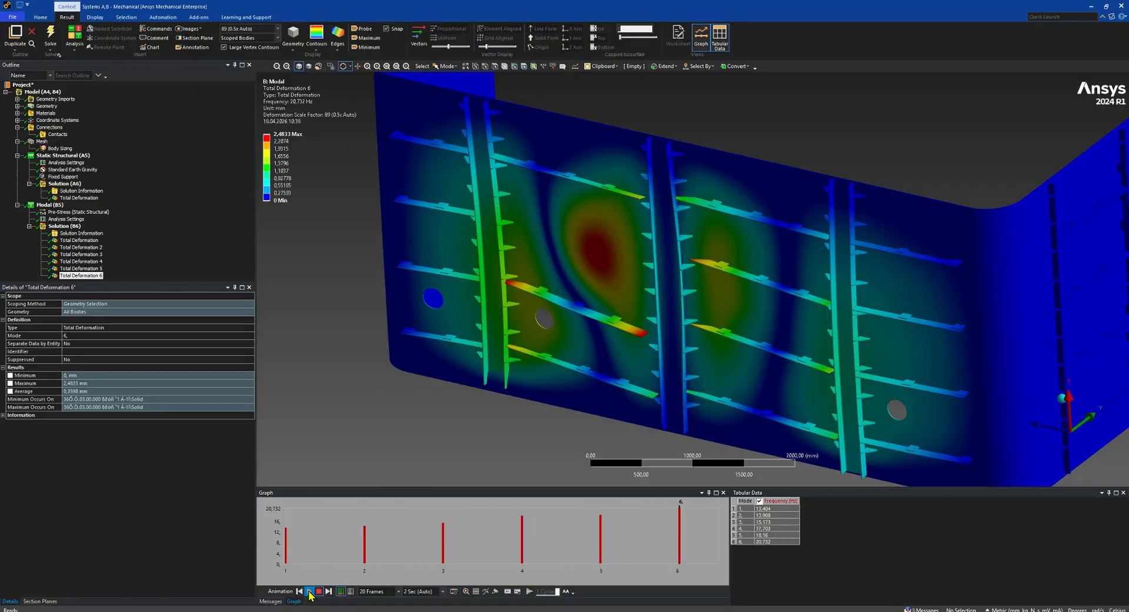
pyautogui.moveTo(584, 320); pyautogui.dragTo(297, 253)
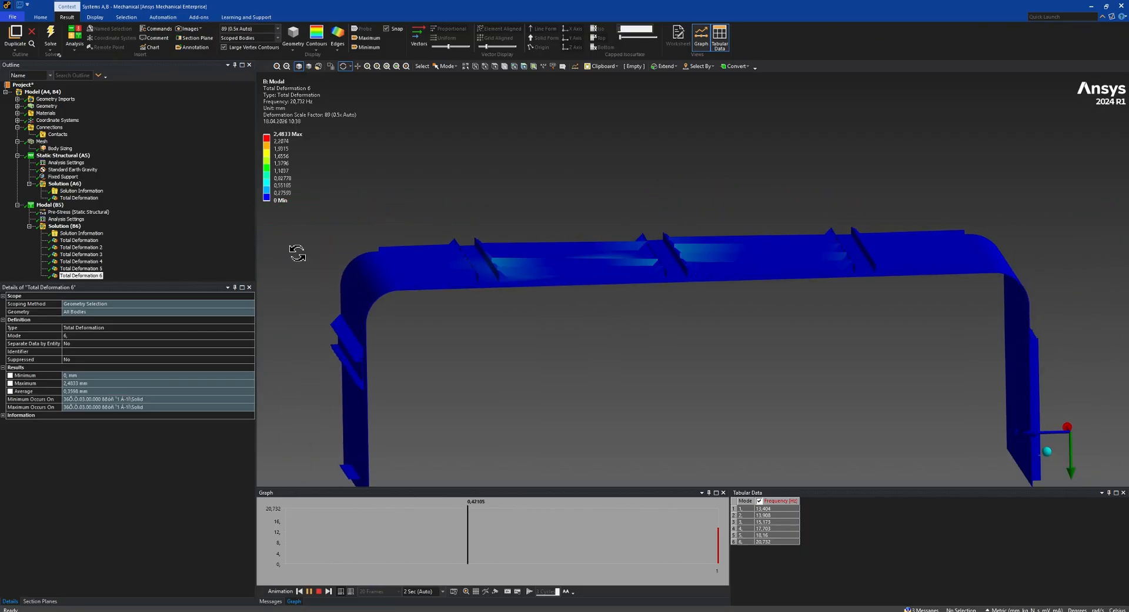
pyautogui.moveTo(509, 237); pyautogui.dragTo(510, 323)
pyautogui.click(309, 591)
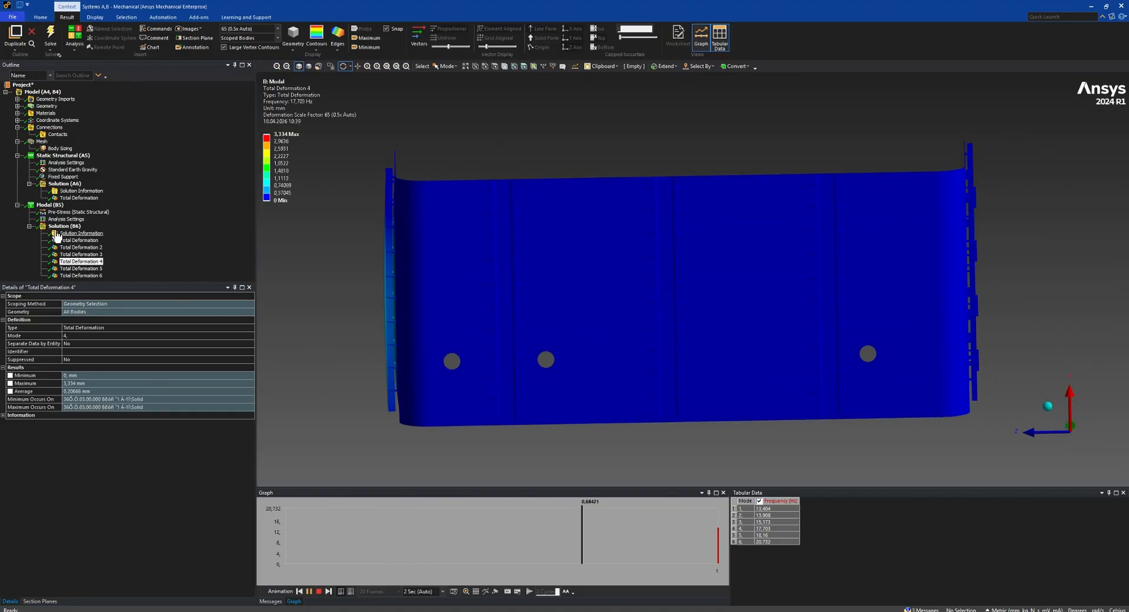
# - Display the mode 1 Total Deformation and animate it, looking closely at the stiffeners between the vertical ribs
pyautogui.click(77, 233)
pyautogui.click(75, 240)
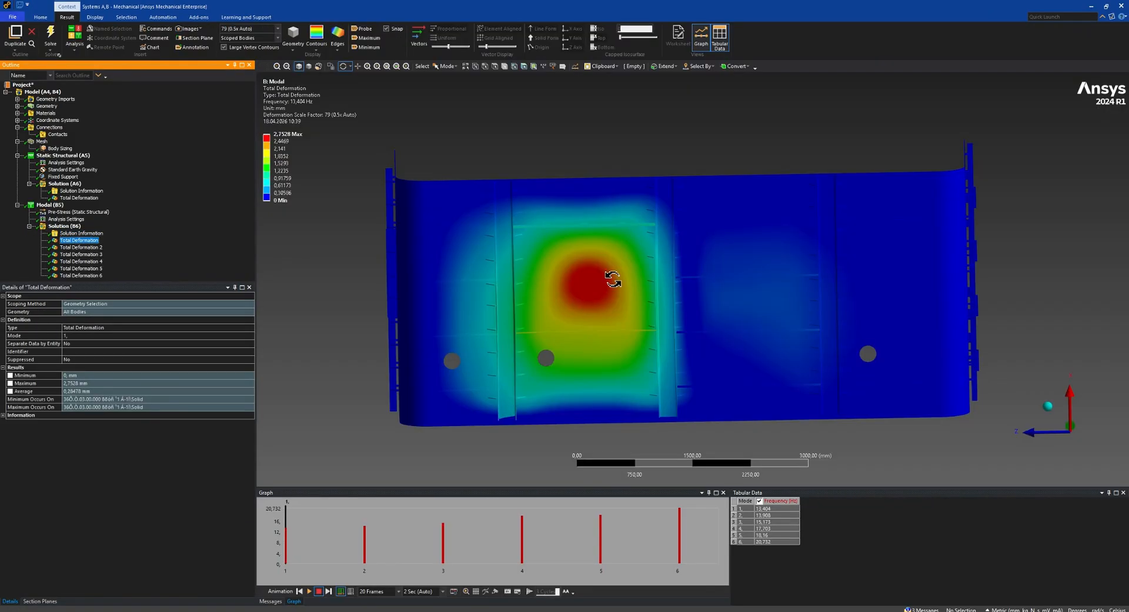
pyautogui.moveTo(610, 265); pyautogui.dragTo(629, 300)
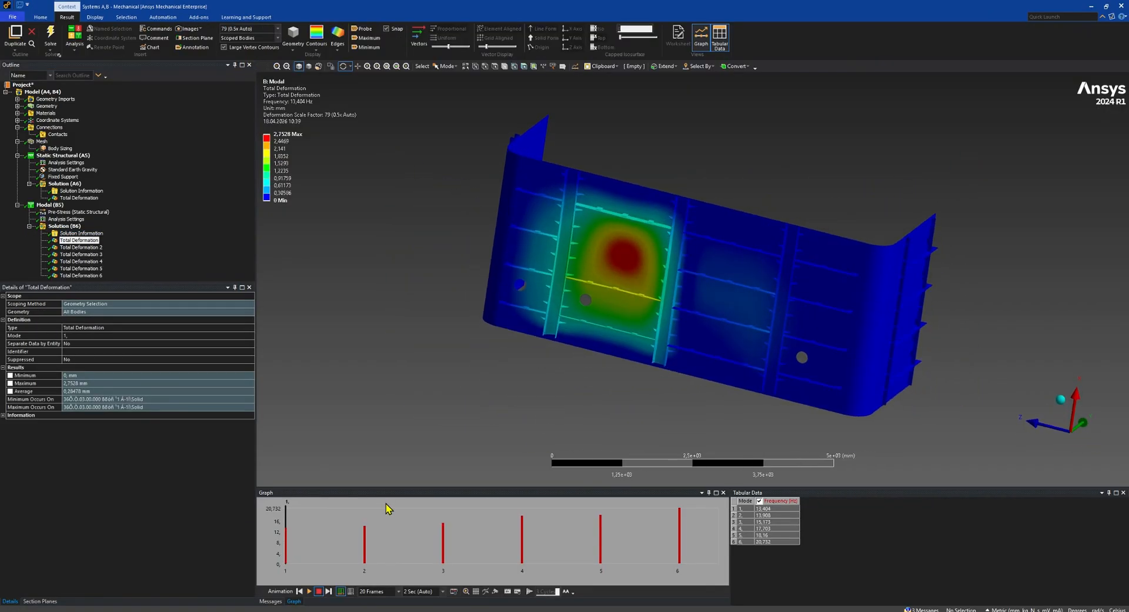
pyautogui.click(309, 591)
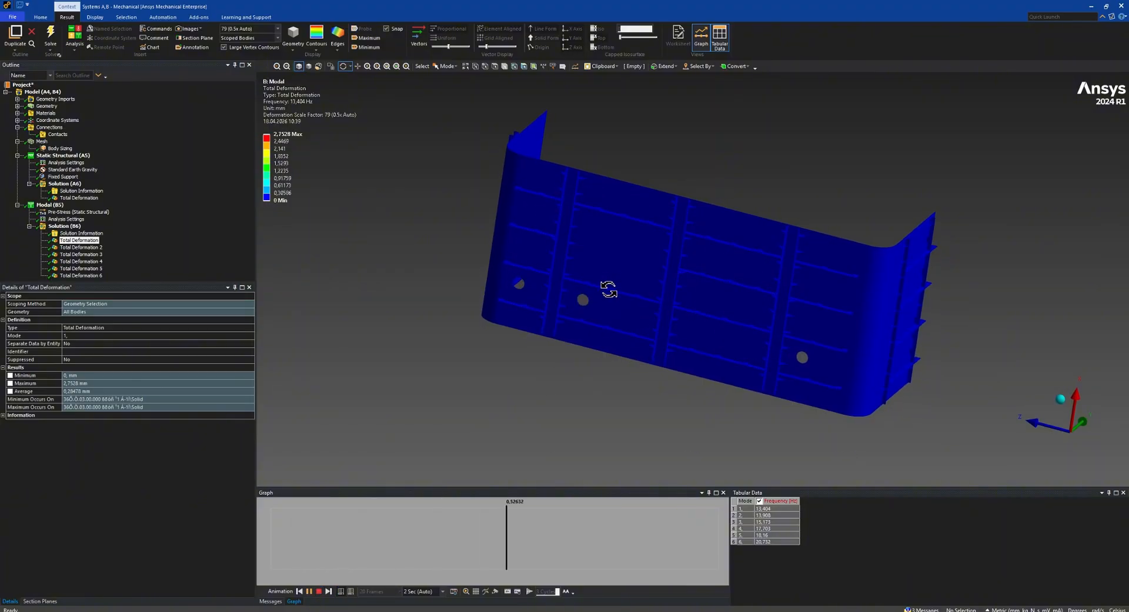
pyautogui.moveTo(608, 290); pyautogui.dragTo(559, 317)
pyautogui.scroll(2, 637, 249)
pyautogui.scroll(2, 637, 250)
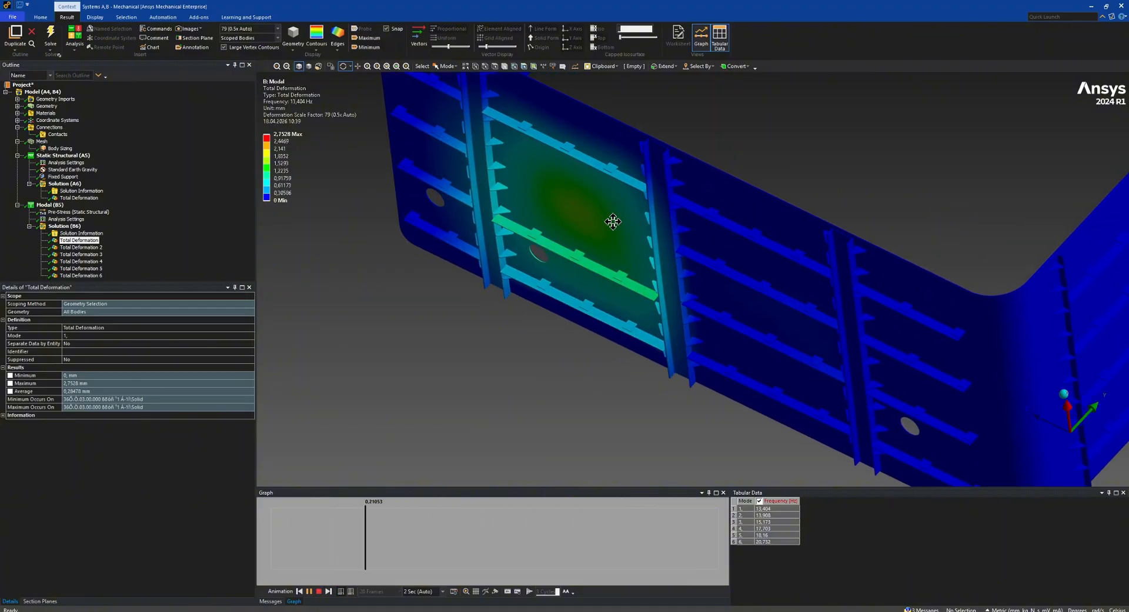
# - Switch to the AutoCAD drawing and examine the stiffeners and pipe routing in the panel's main and side views
pyautogui.scroll(-3, 599, 244)
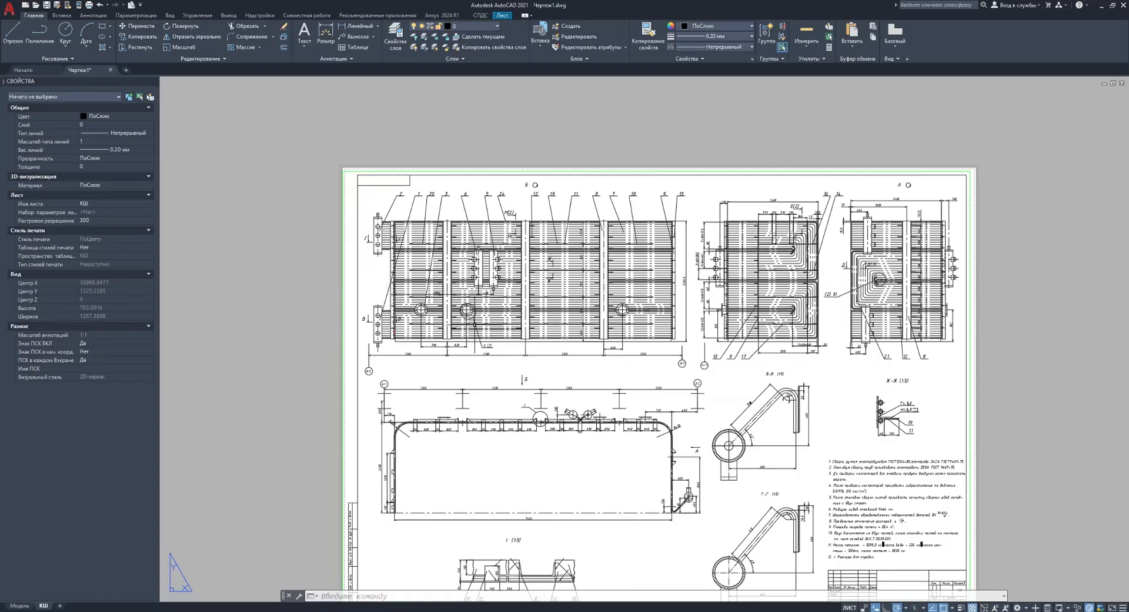
pyautogui.scroll(2, 477, 241)
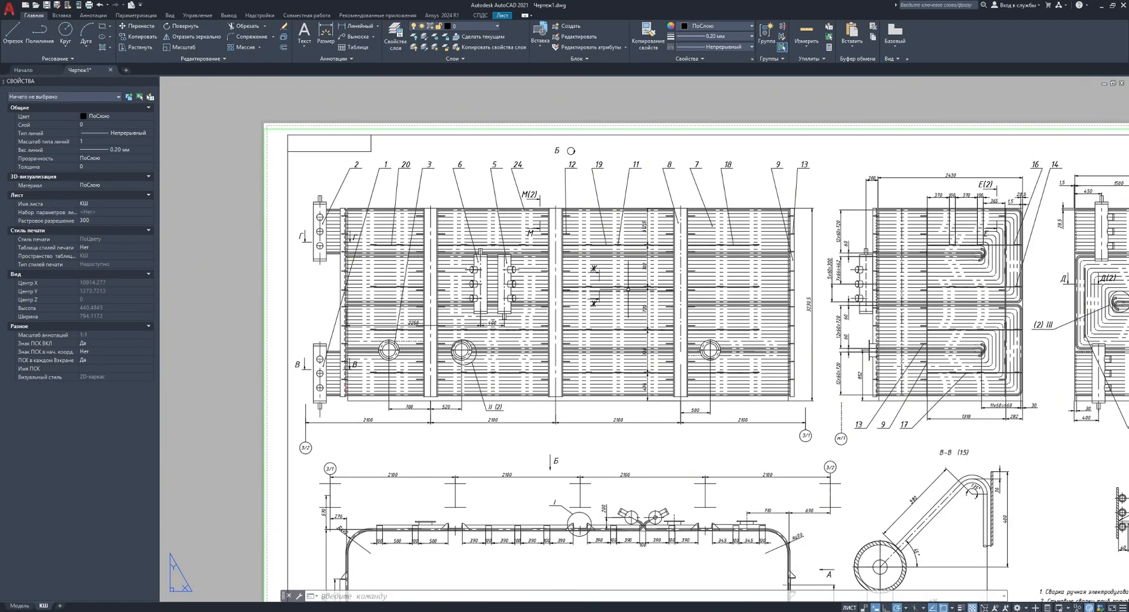
pyautogui.scroll(3, 700, 287)
pyautogui.scroll(-3, 632, 232)
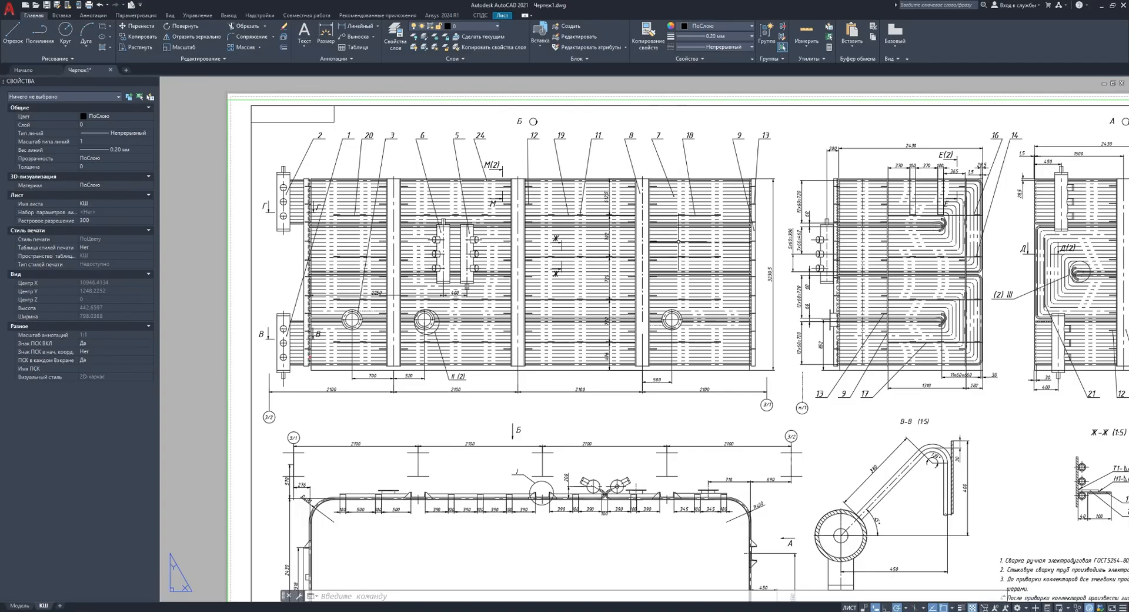
pyautogui.scroll(-2, 678, 242)
pyautogui.scroll(4, 859, 241)
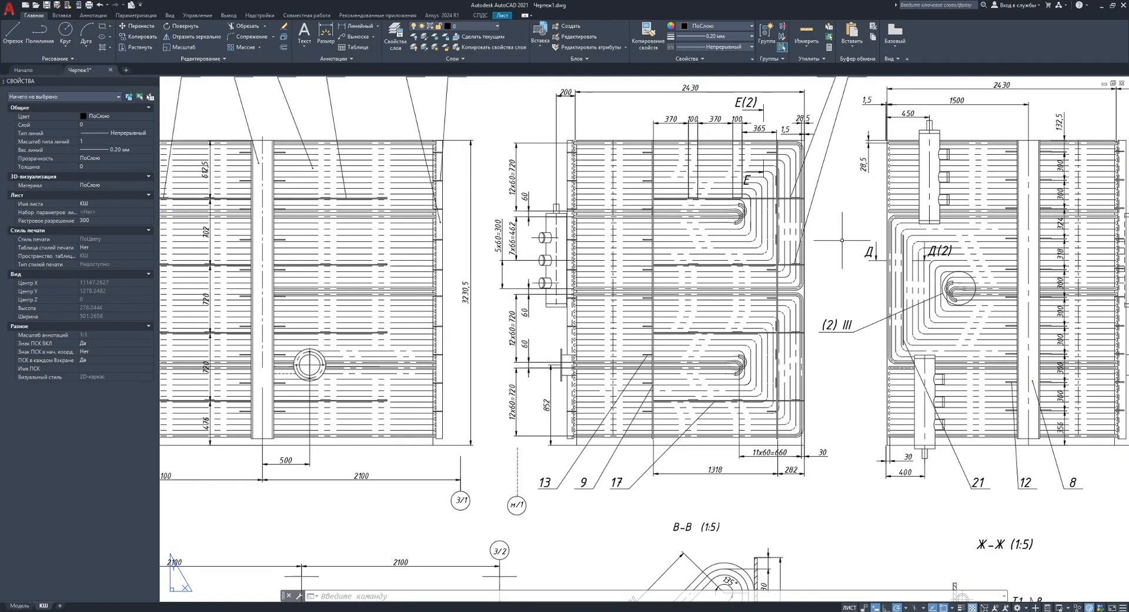